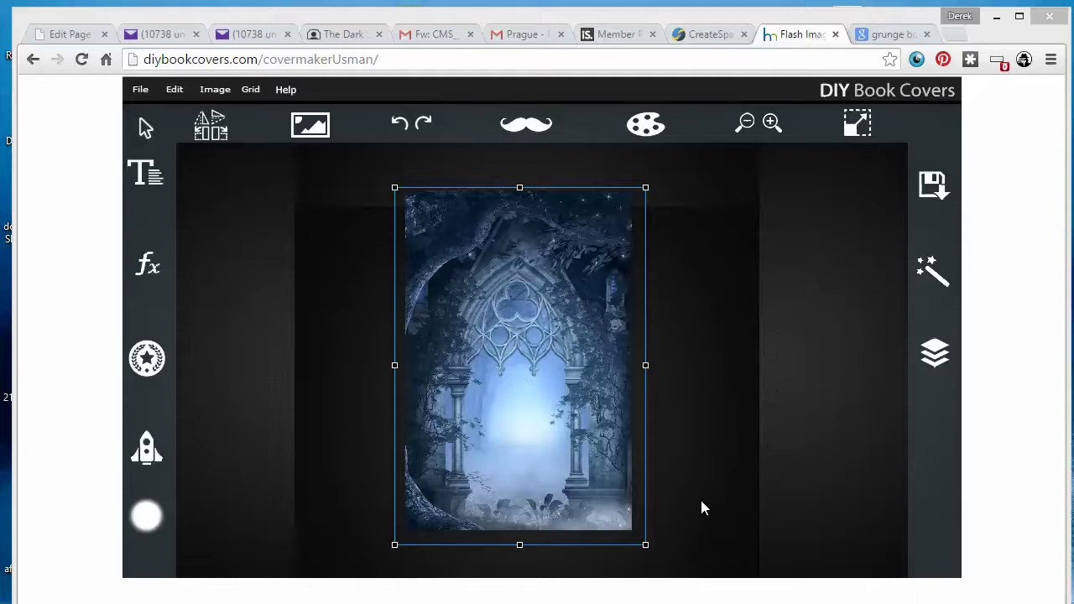
Deselect the archway cover image and switch to the 'grunge border' Google results.
click(703, 315)
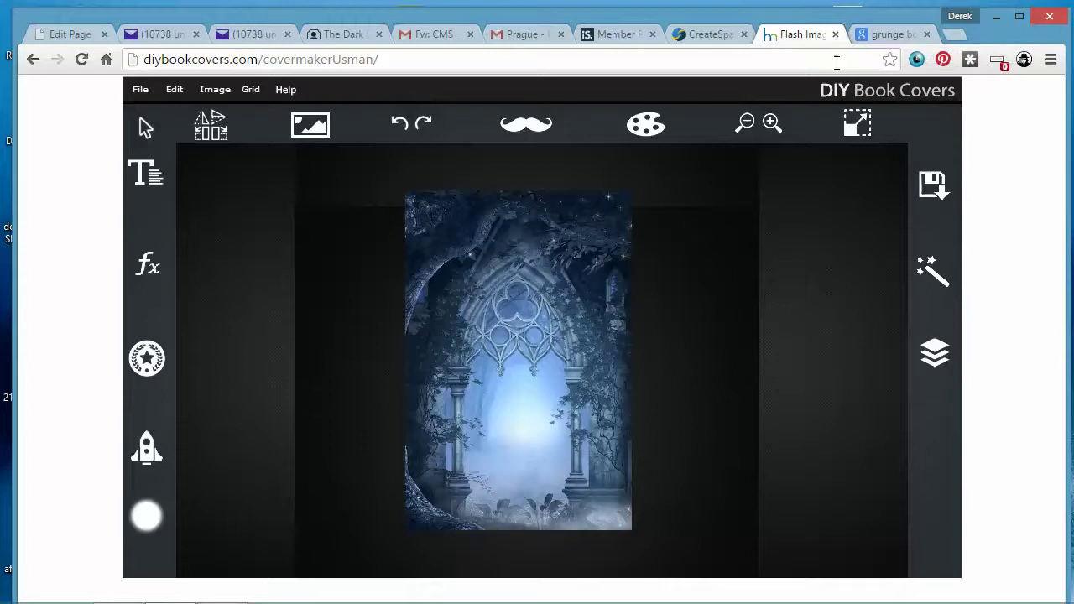
click(865, 37)
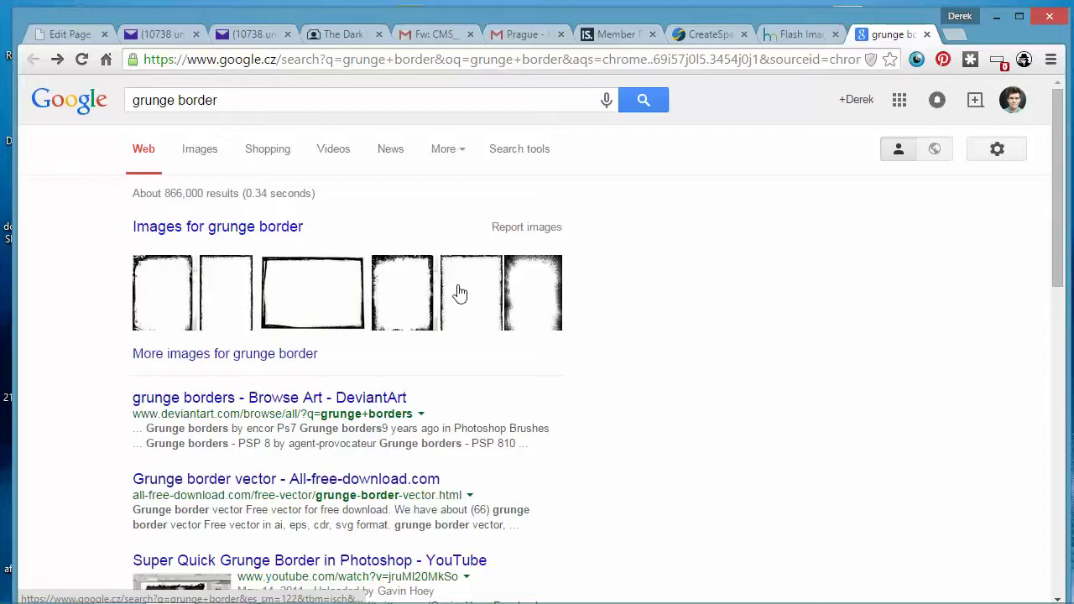
Browse the transparent grunge border PNG results, then replace the query with 'vignette'.
scroll(314, 283, down, 3)
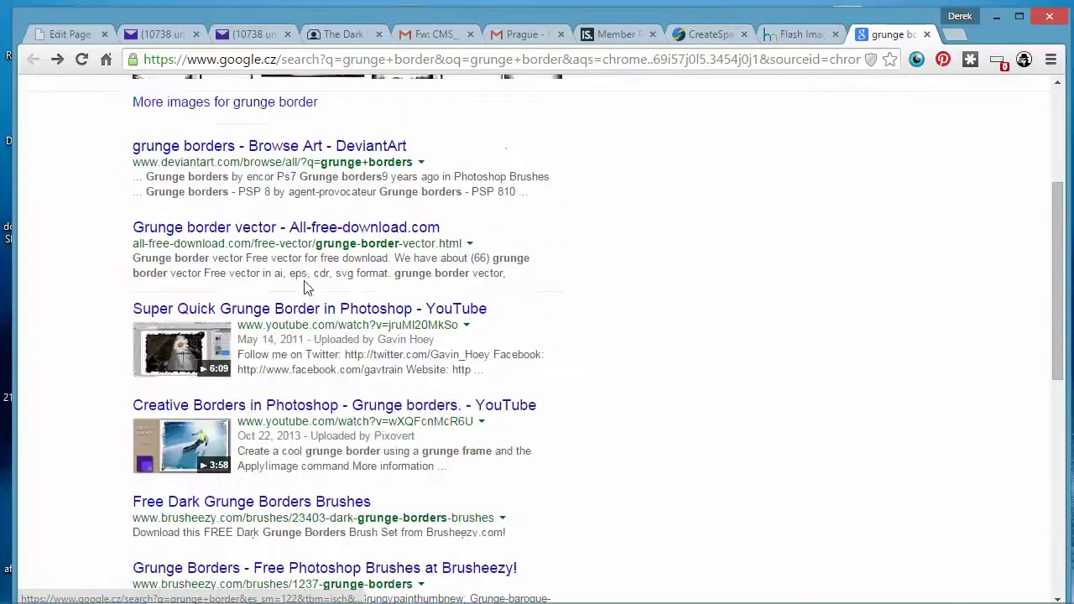
scroll(307, 282, up, 3)
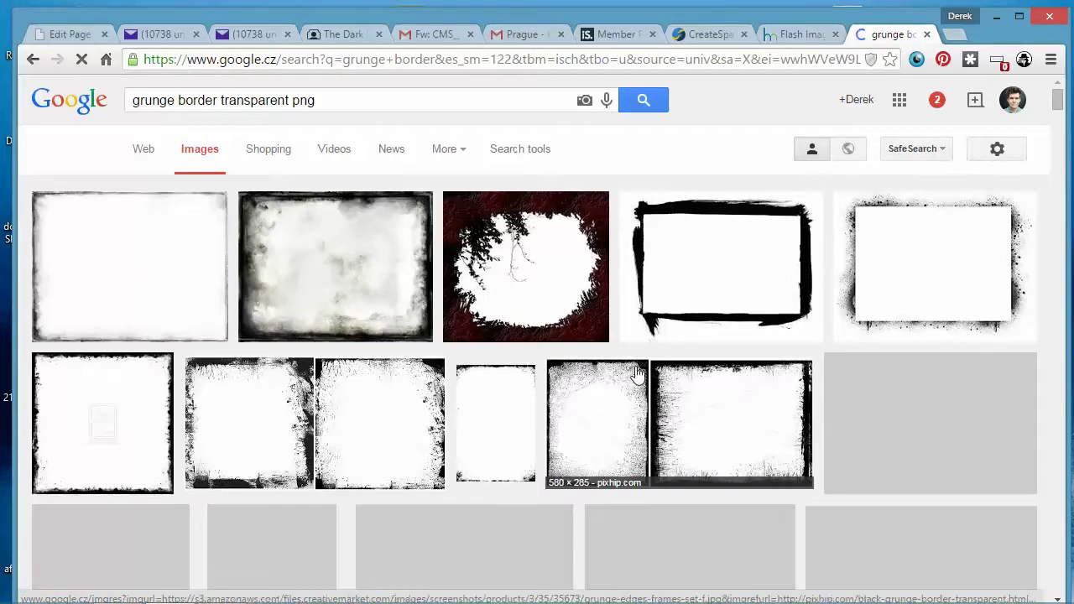
scroll(268, 352, down, 2)
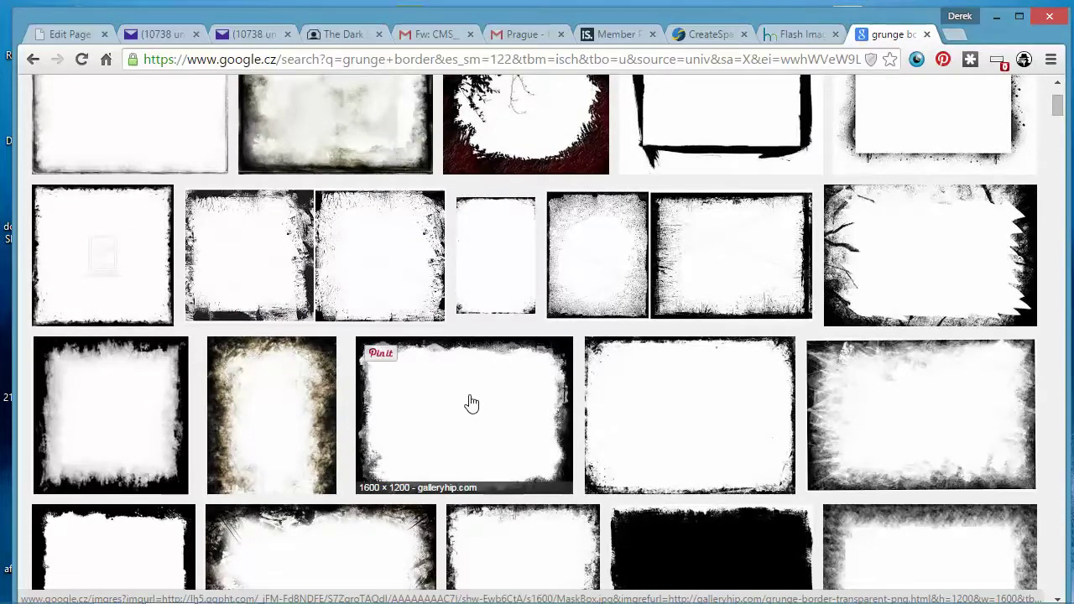
scroll(469, 406, down, 4)
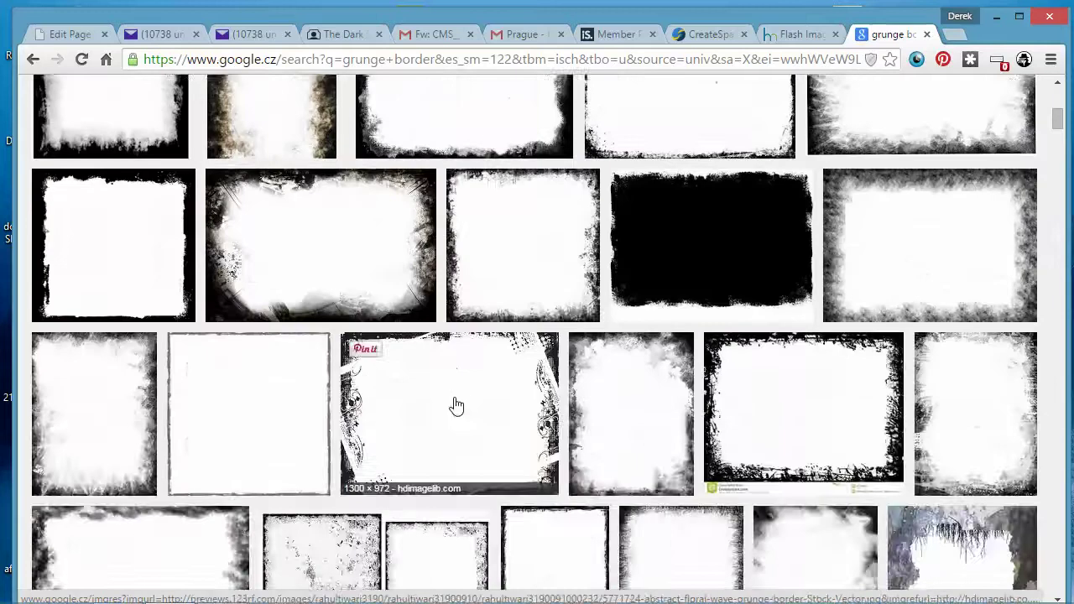
scroll(455, 408, up, 6)
drag(360, 101, 46, 99)
text(vign)
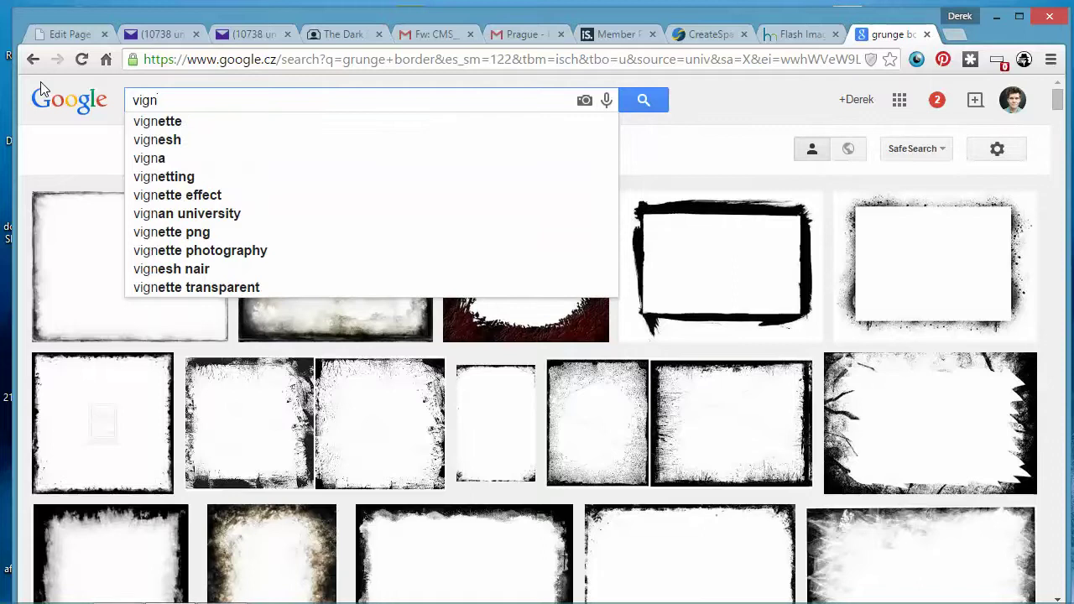
text(ette)
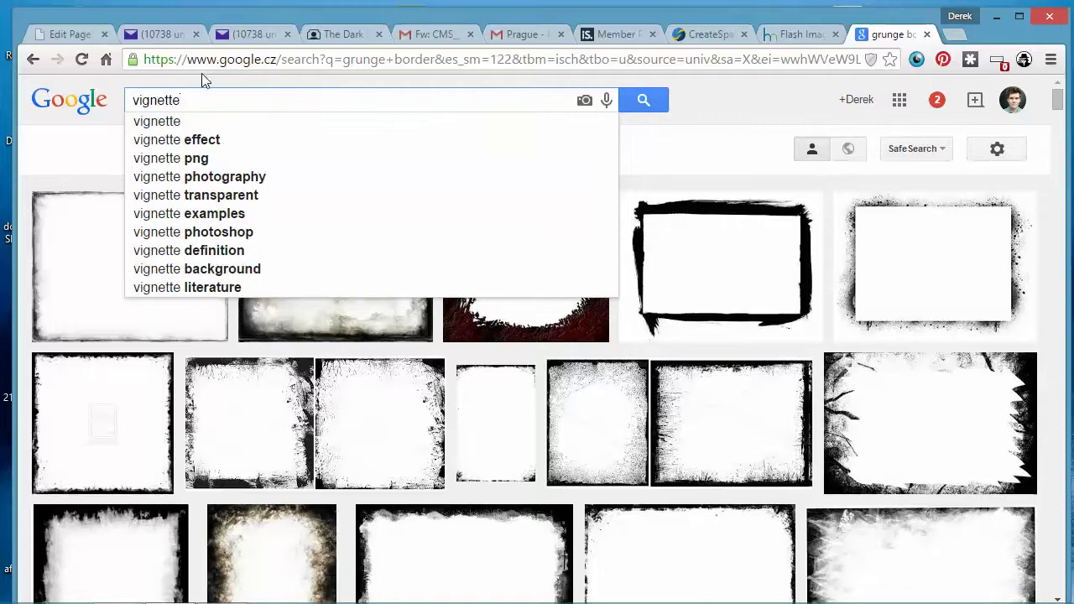
Search Google Images for 'vignette png' using the autocomplete suggestion.
click(211, 159)
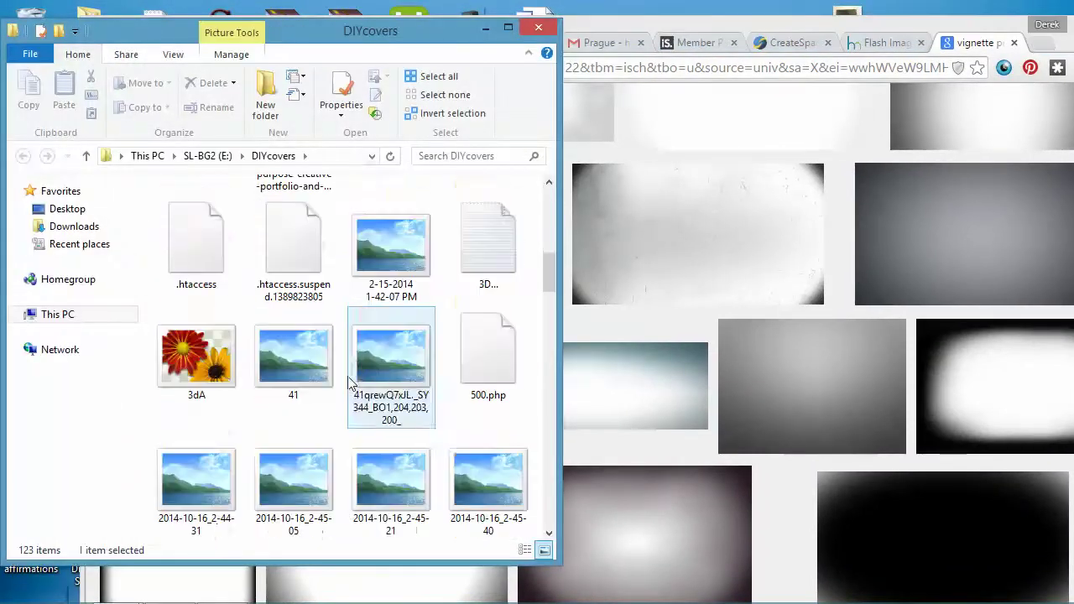
Open the newsamples folder in File Explorer.
scroll(353, 374, up, 3)
scroll(335, 363, up, 3)
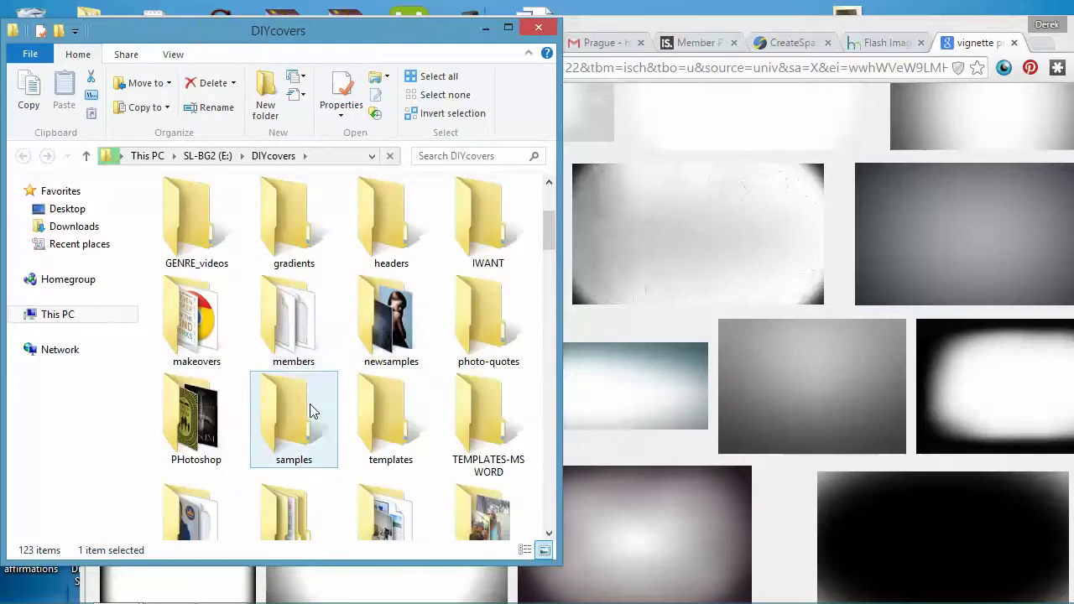
double_click(388, 315)
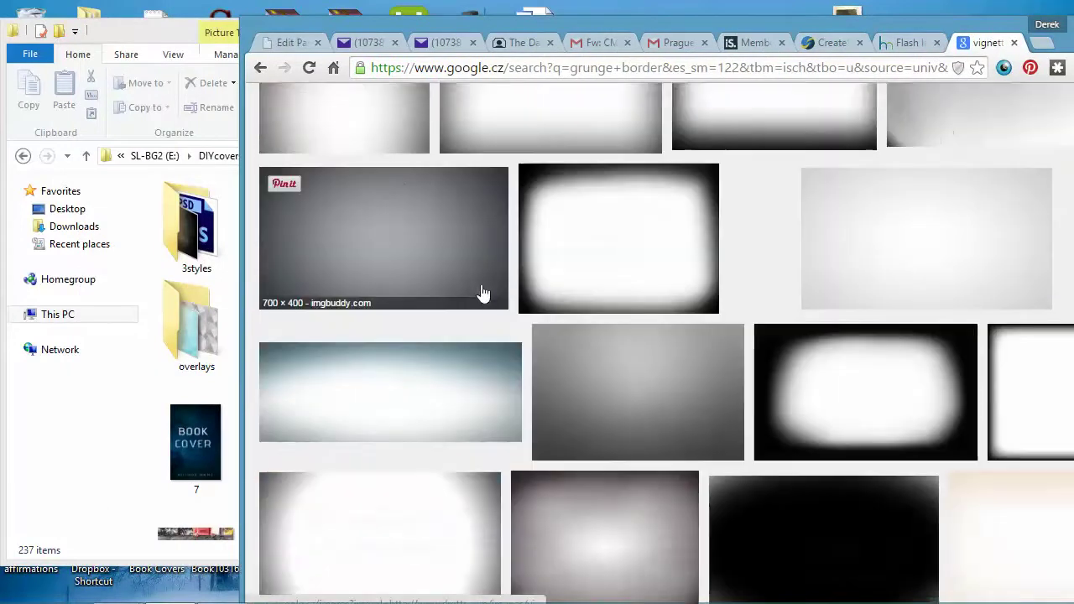
Preview the soft grey 1800 × 1200 vignette.png from the gunsoficarus result.
scroll(483, 293, down, 5)
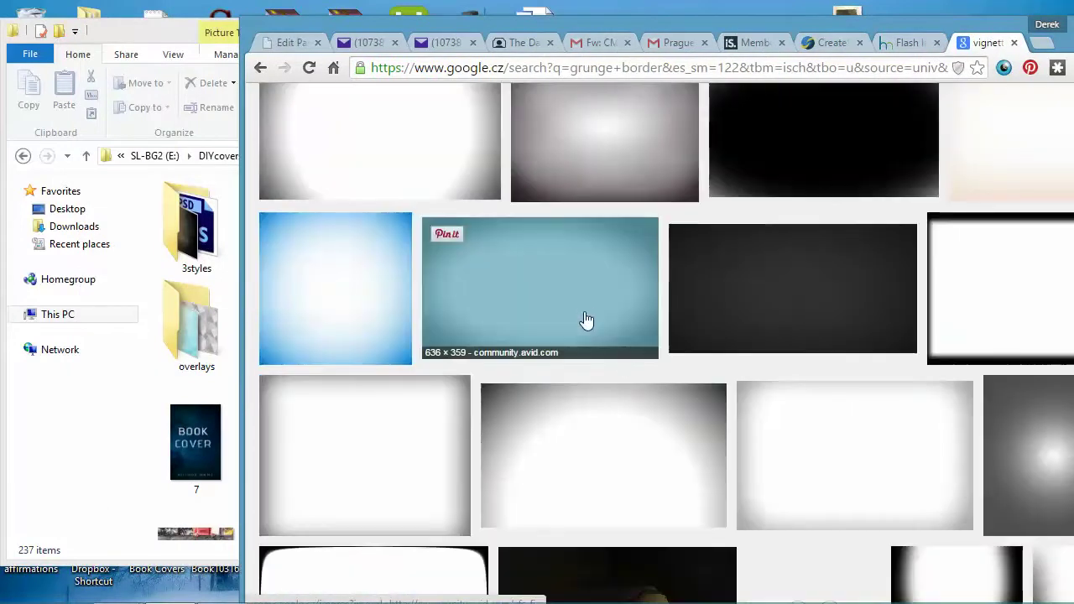
scroll(660, 322, down, 5)
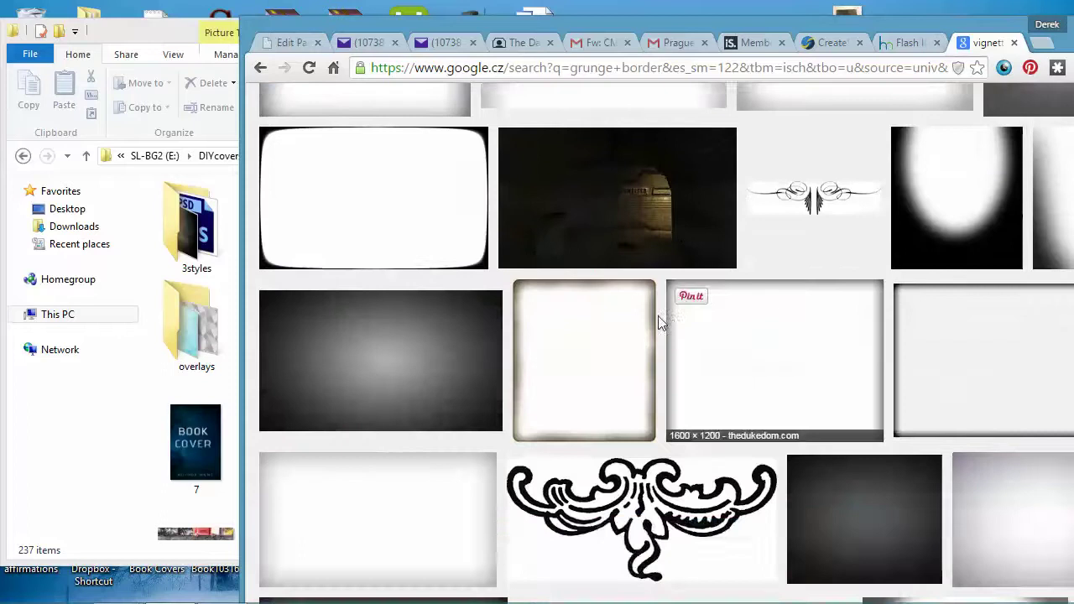
scroll(660, 321, up, 9)
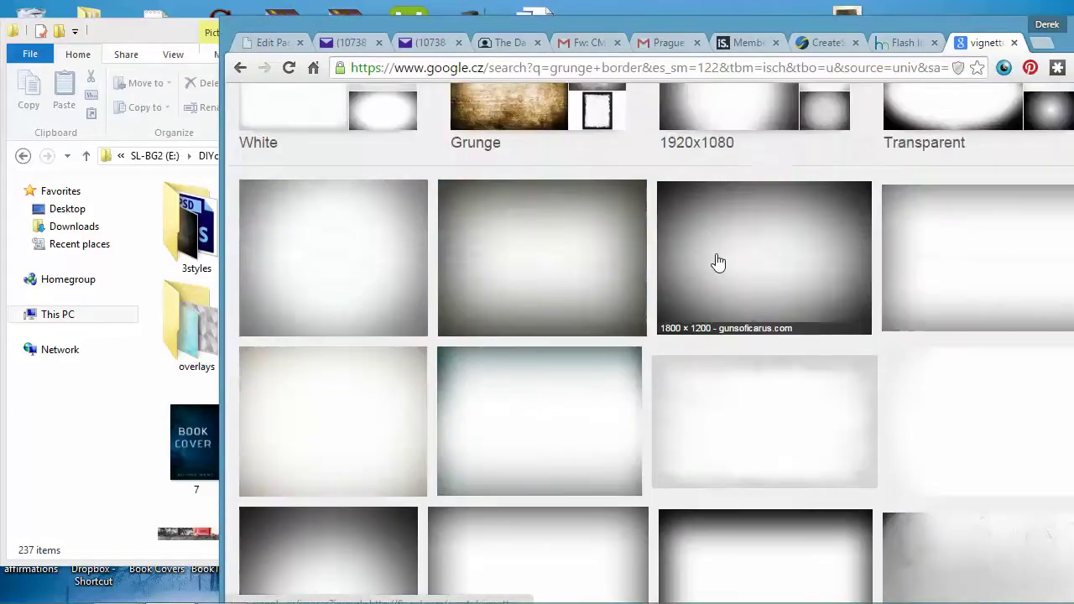
click(716, 261)
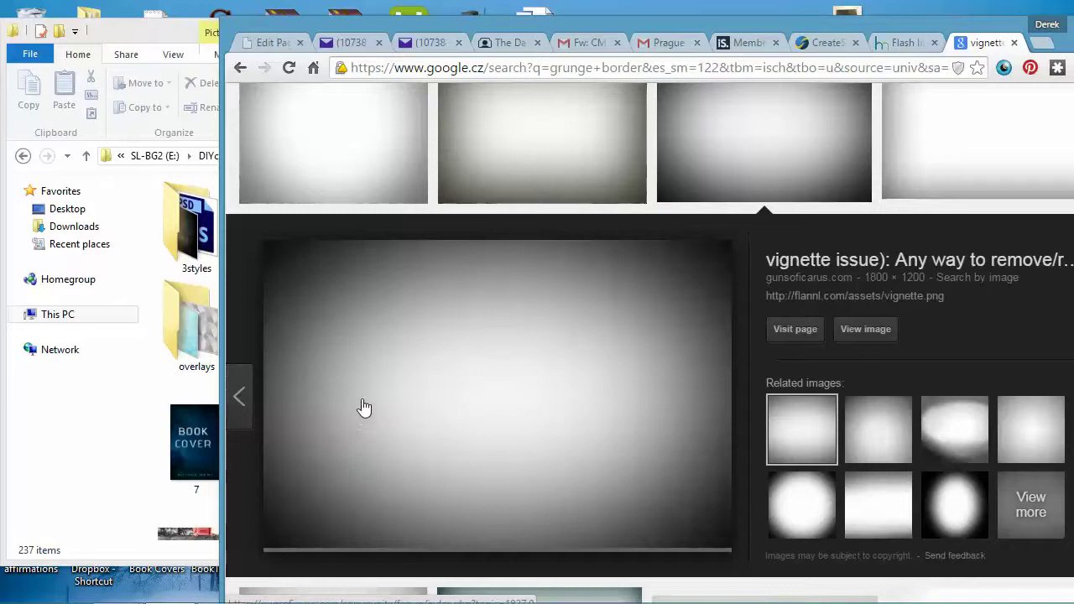
scroll(391, 389, up, 1)
scroll(393, 387, down, 2)
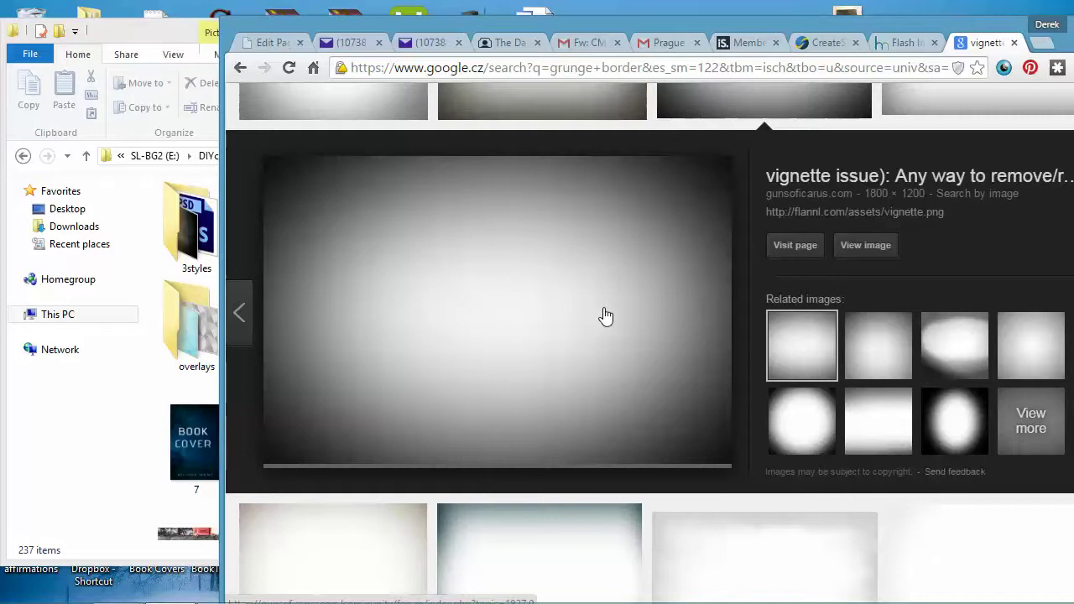
mouse_move(1007, 589)
scroll(456, 312, up, 1)
scroll(420, 323, down, 1)
Check the overlays folder for the bg-vignette image, then go back to newsamples.
click(180, 462)
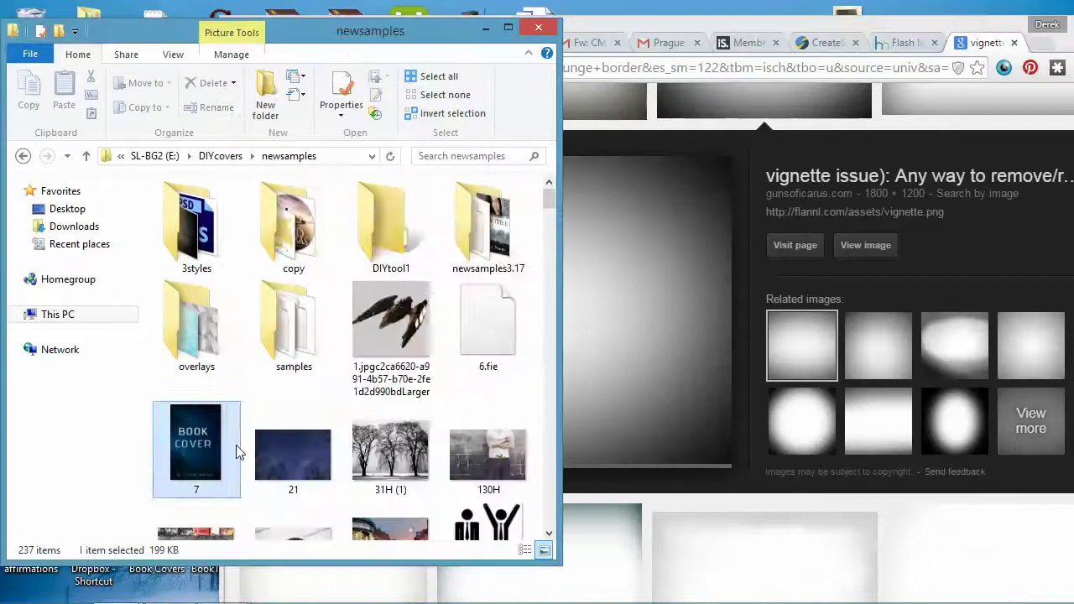
scroll(302, 415, down, 3)
scroll(307, 407, up, 3)
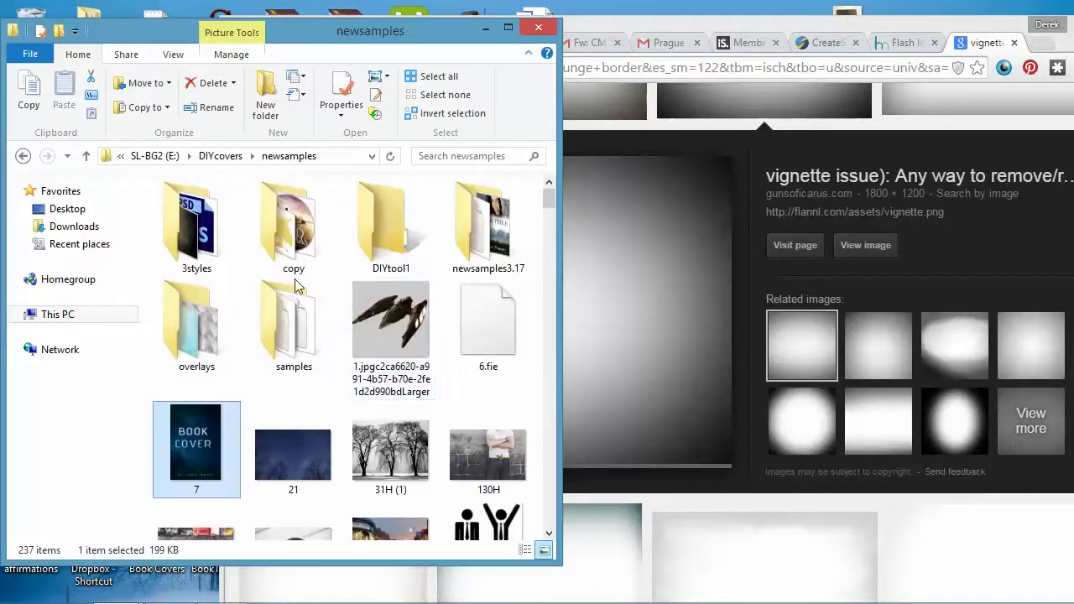
double_click(210, 356)
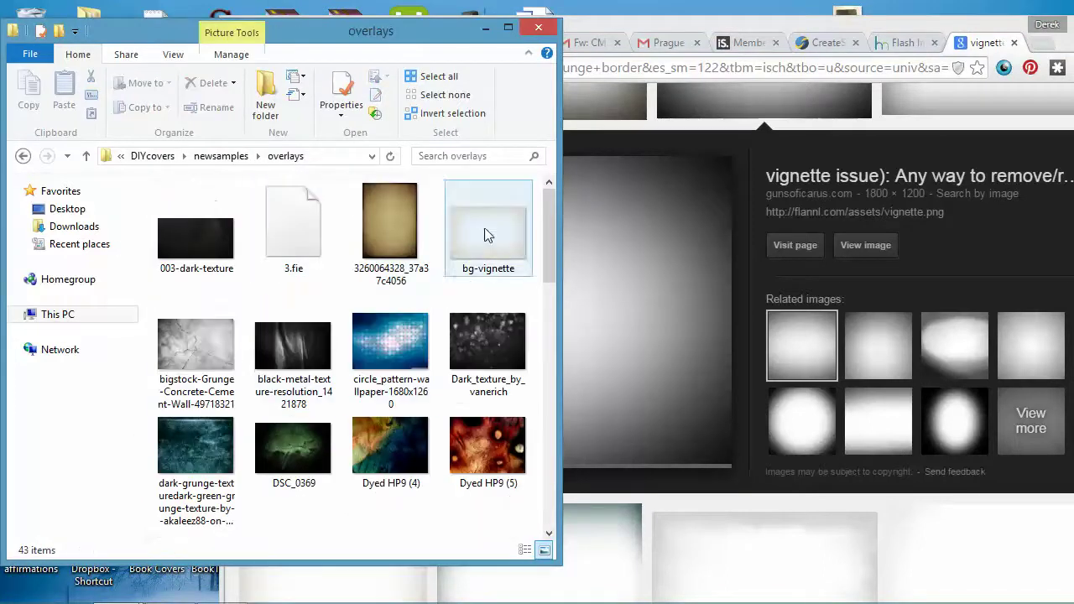
click(22, 158)
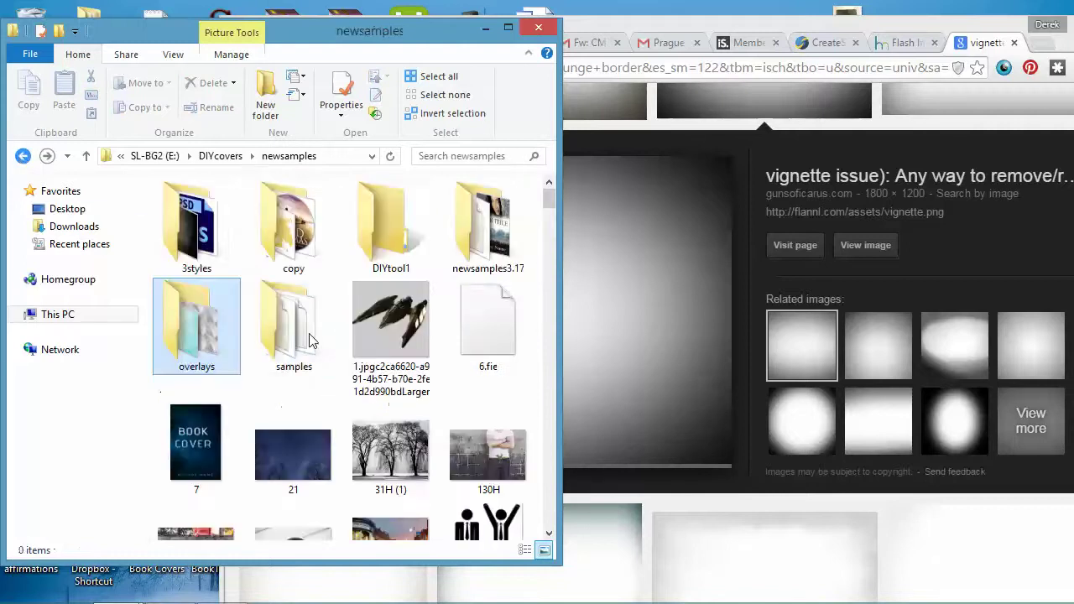
click(388, 357)
scroll(388, 361, down, 5)
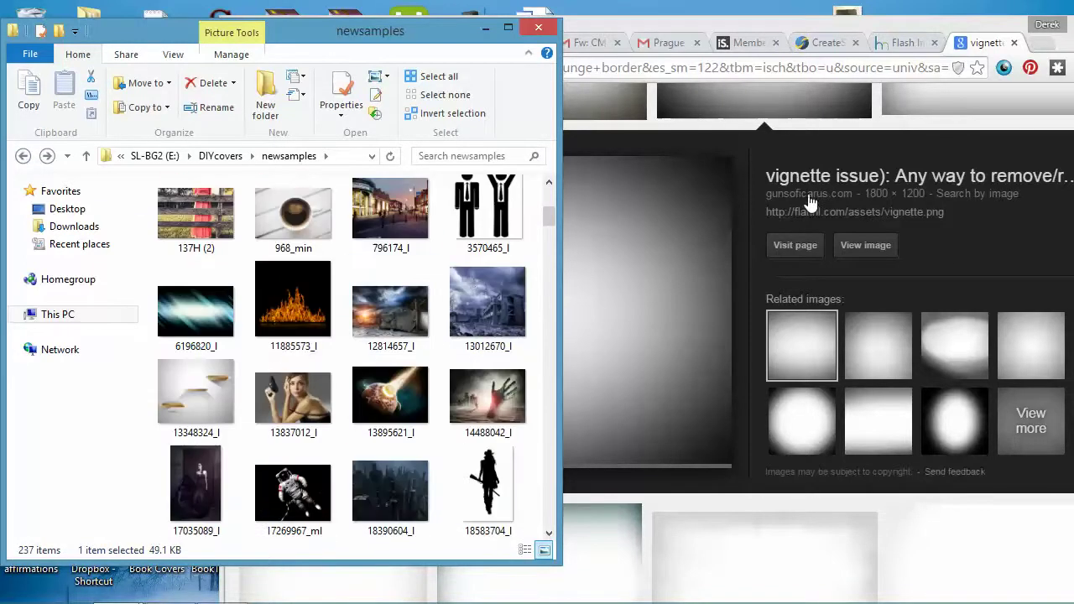
Scroll the vignette image results once more and return to the DIY Book Covers editor.
click(991, 265)
scroll(654, 291, up, 3)
scroll(560, 244, down, 3)
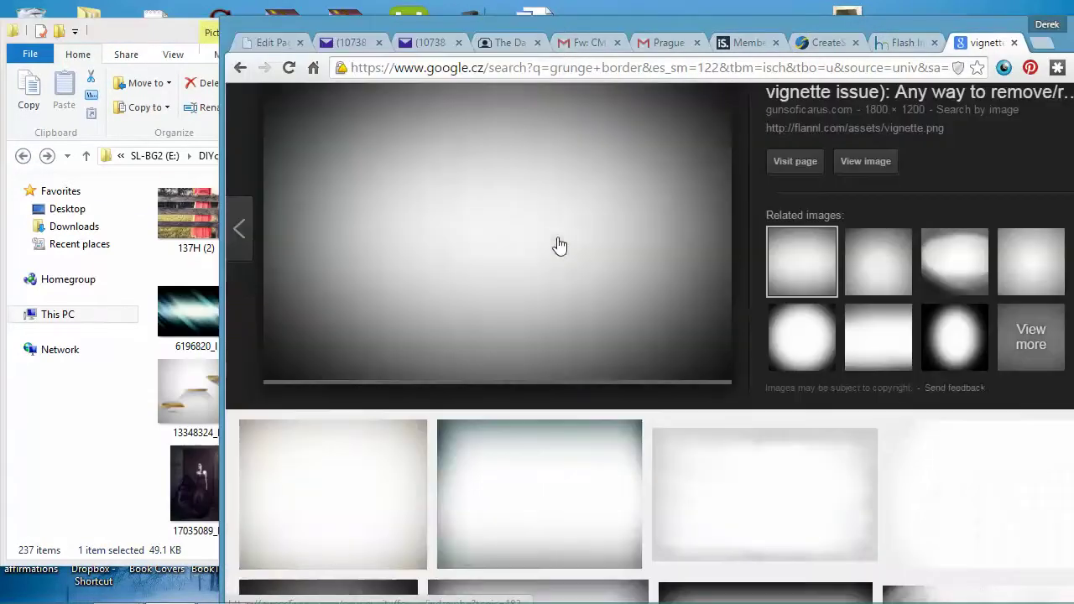
scroll(541, 239, down, 1)
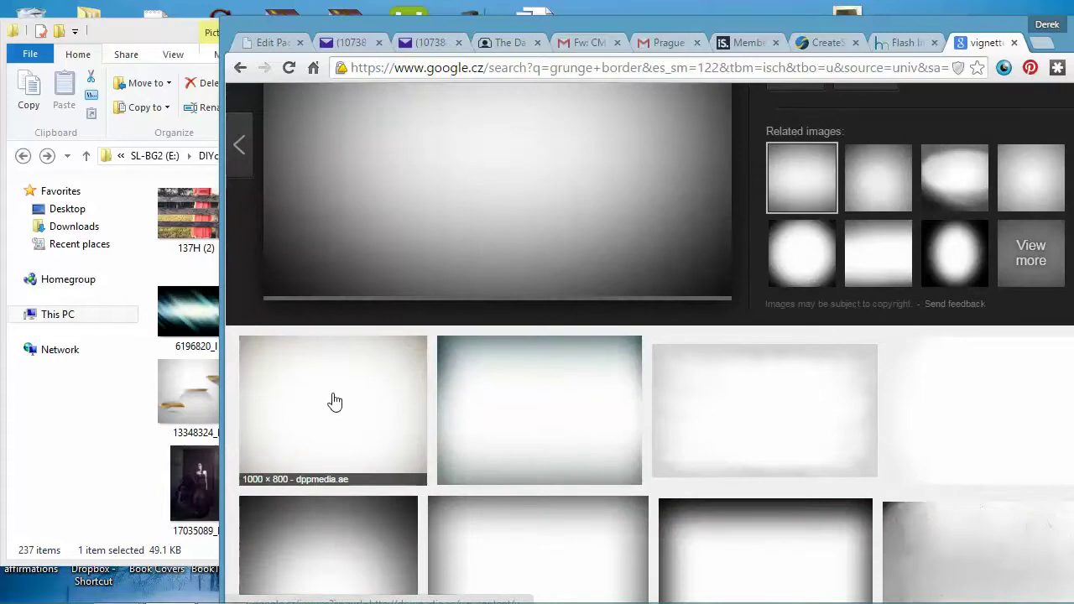
scroll(369, 390, down, 3)
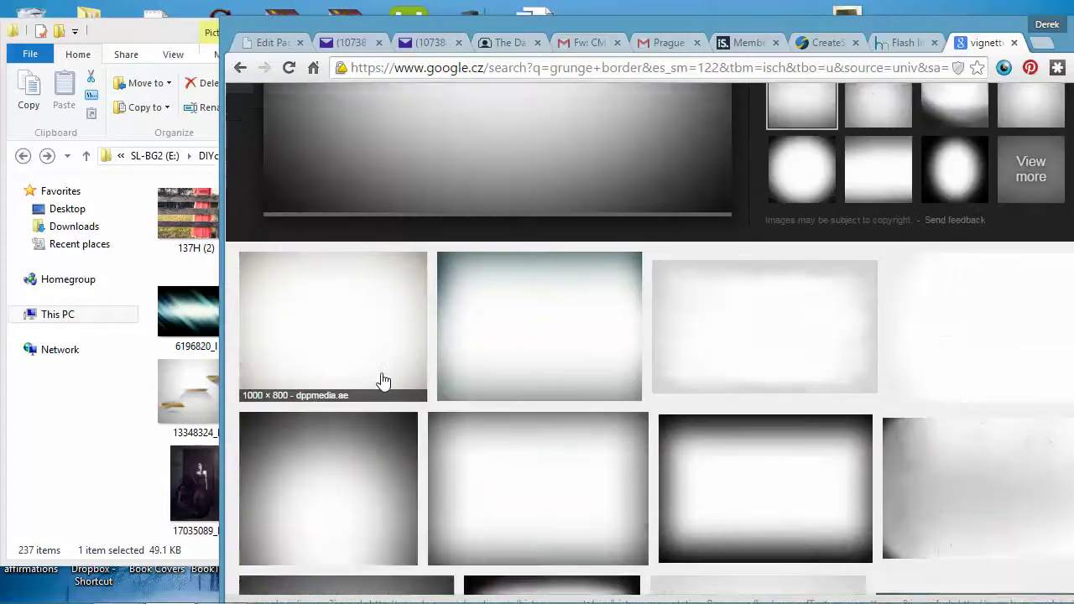
scroll(665, 382, up, 1)
scroll(665, 382, up, 2)
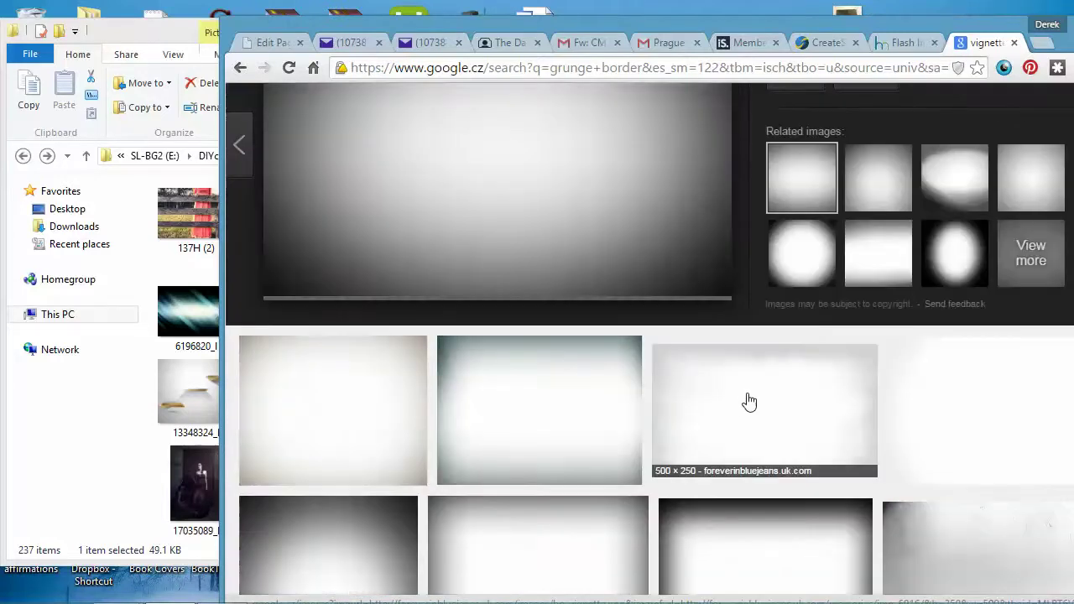
scroll(746, 400, up, 2)
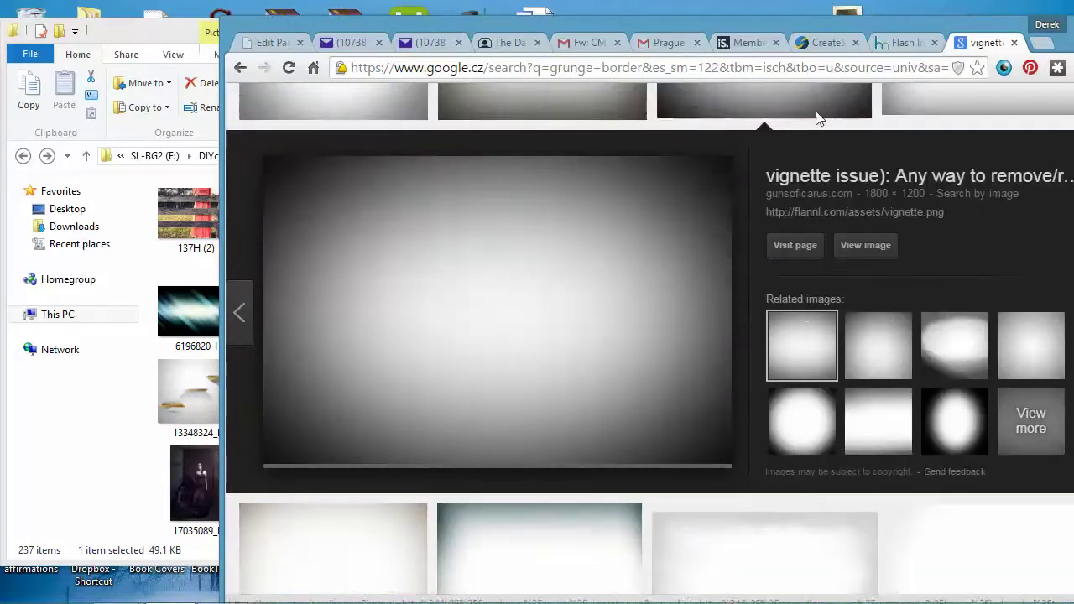
click(899, 46)
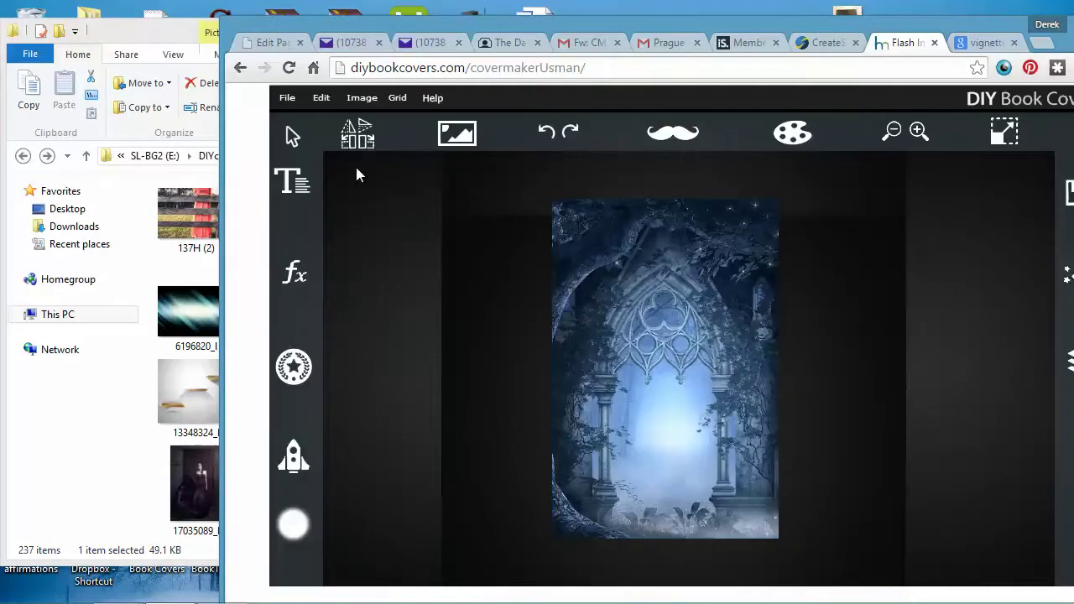
Import the bg-vignette image from the overlays folder and nudge it right.
click(458, 135)
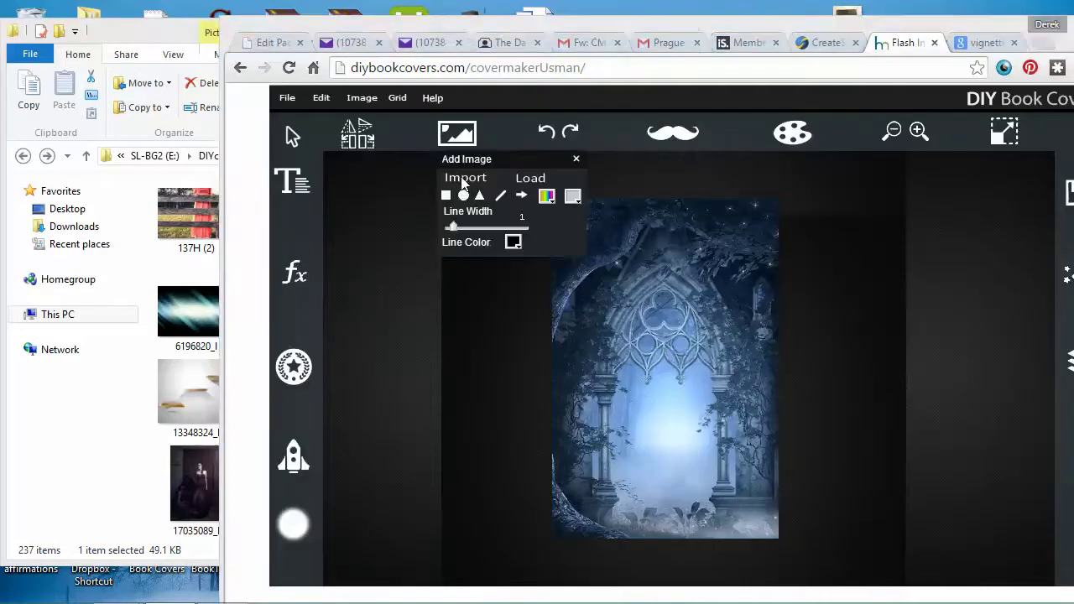
click(463, 179)
double_click(407, 294)
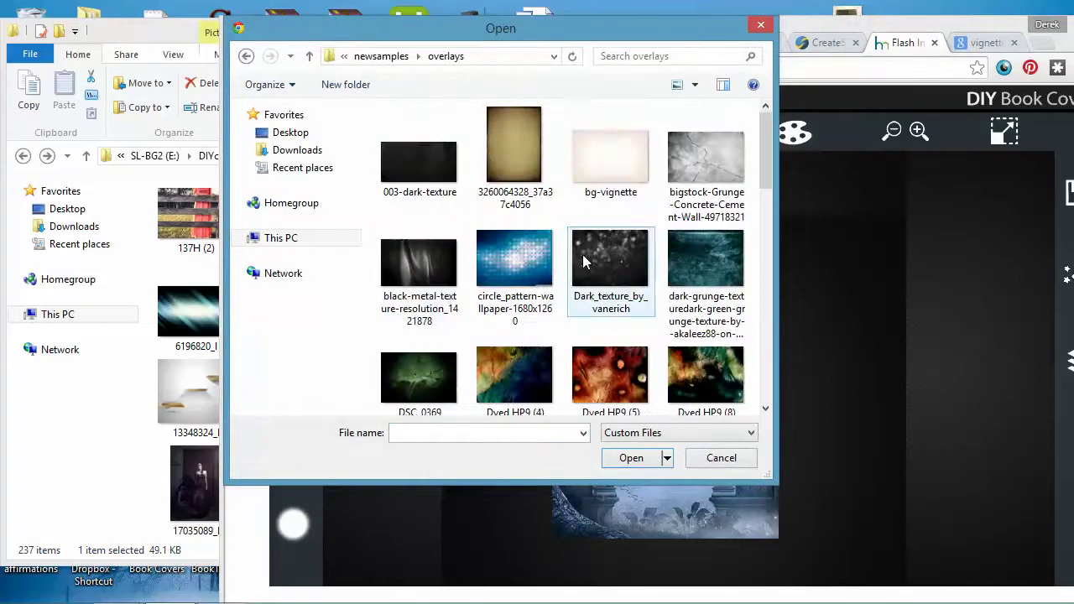
click(609, 172)
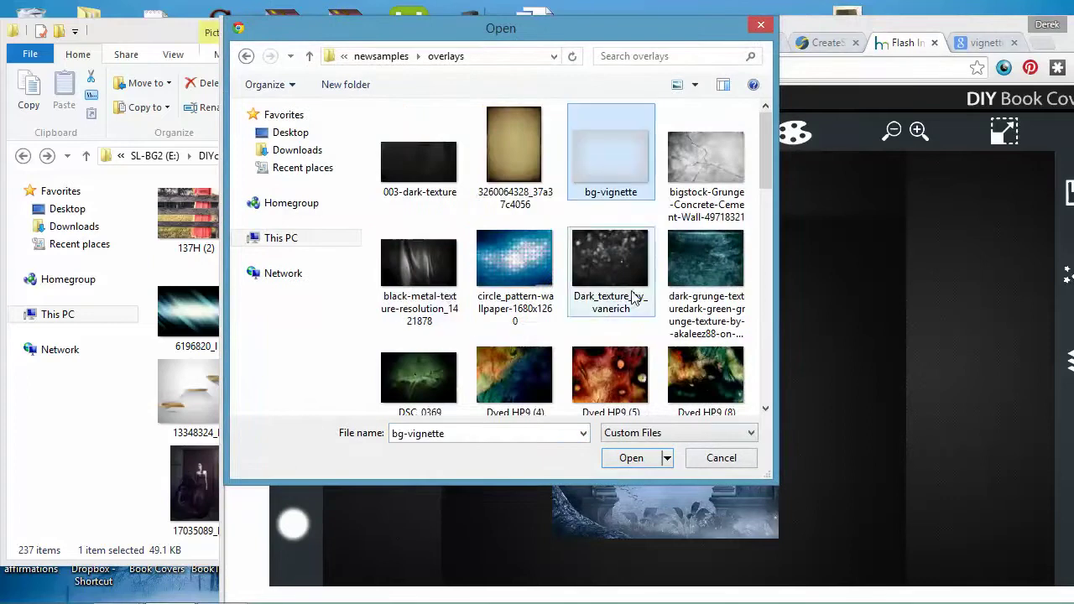
click(631, 457)
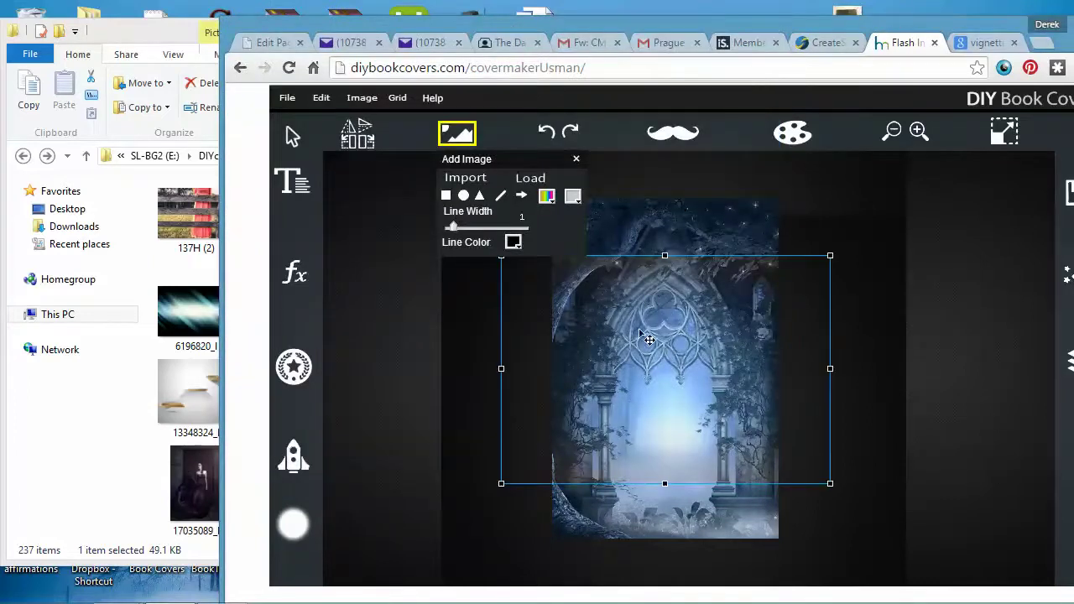
drag(649, 339, 697, 339)
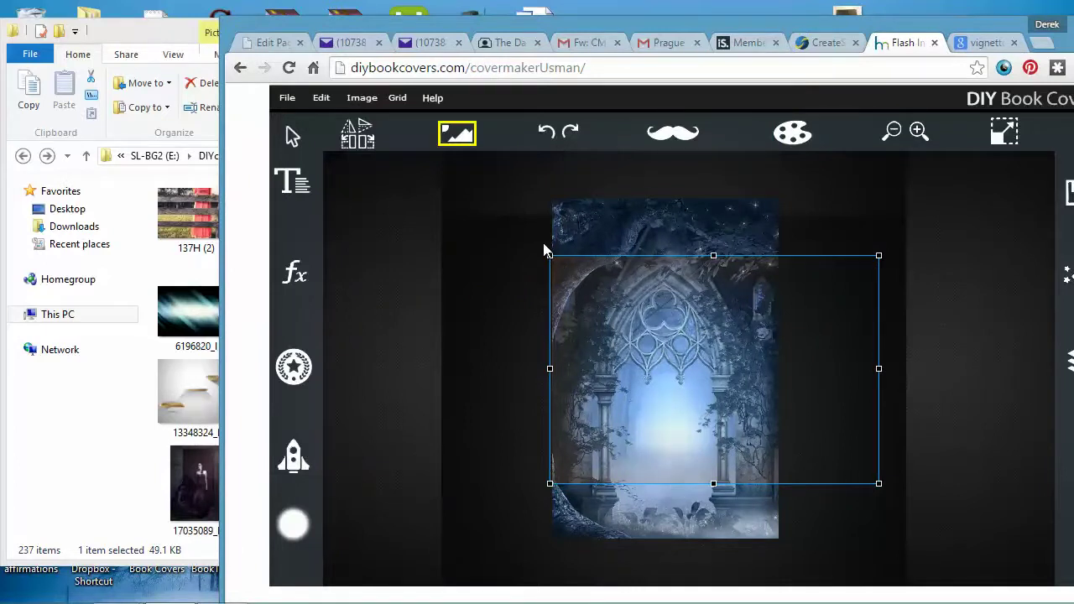
Rotate the arch image upright, enlarge it to fill the cover, and deselect.
drag(557, 248, 806, 244)
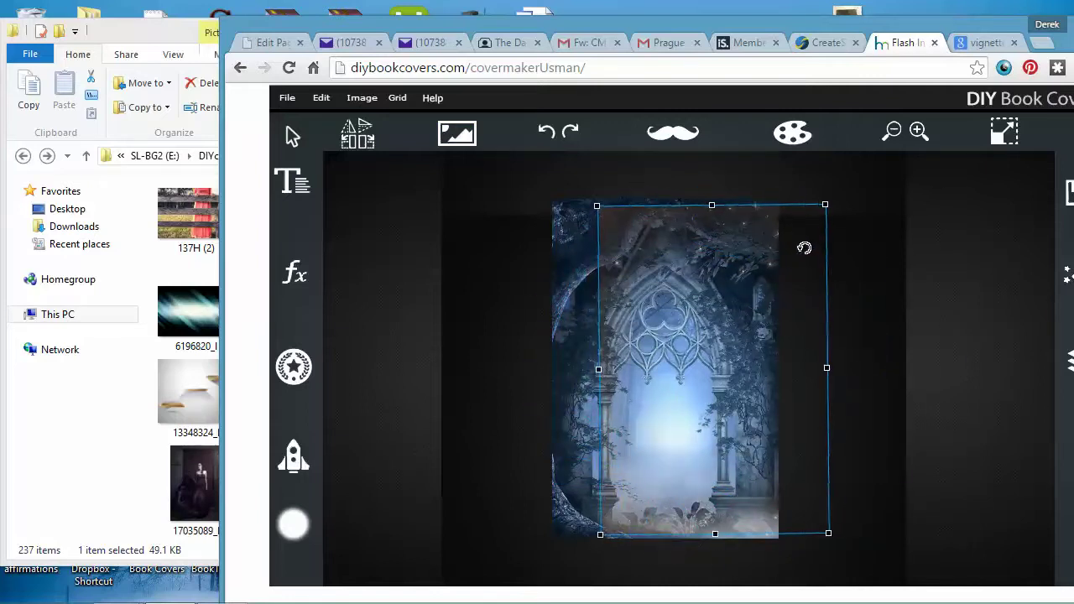
drag(696, 277, 698, 275)
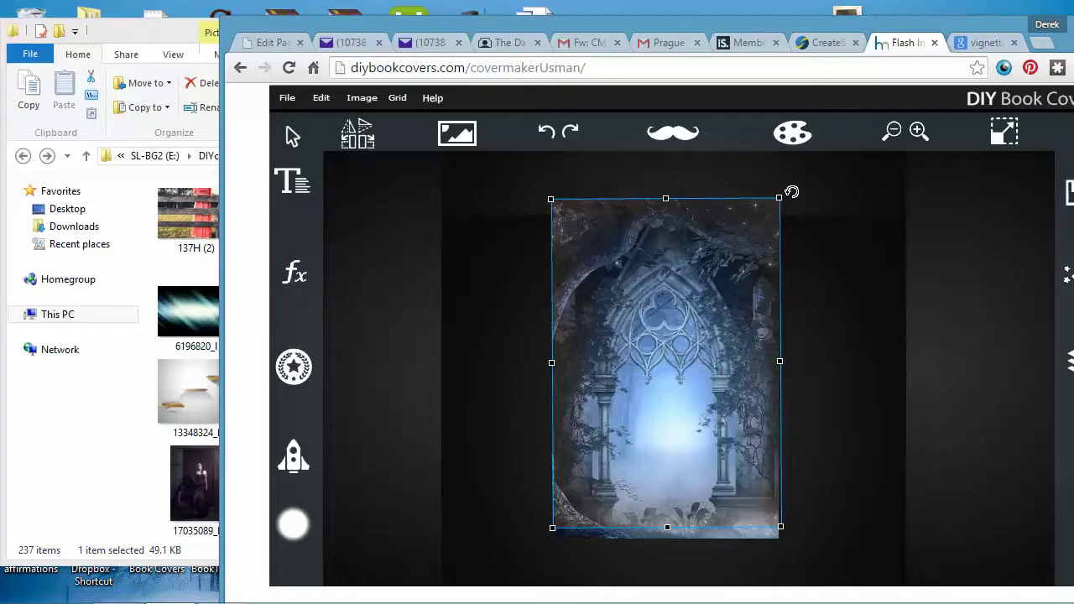
mouse_move(792, 192)
mouse_down()
mouse_move(774, 187)
mouse_move(788, 197)
mouse_up()
drag(554, 527, 546, 537)
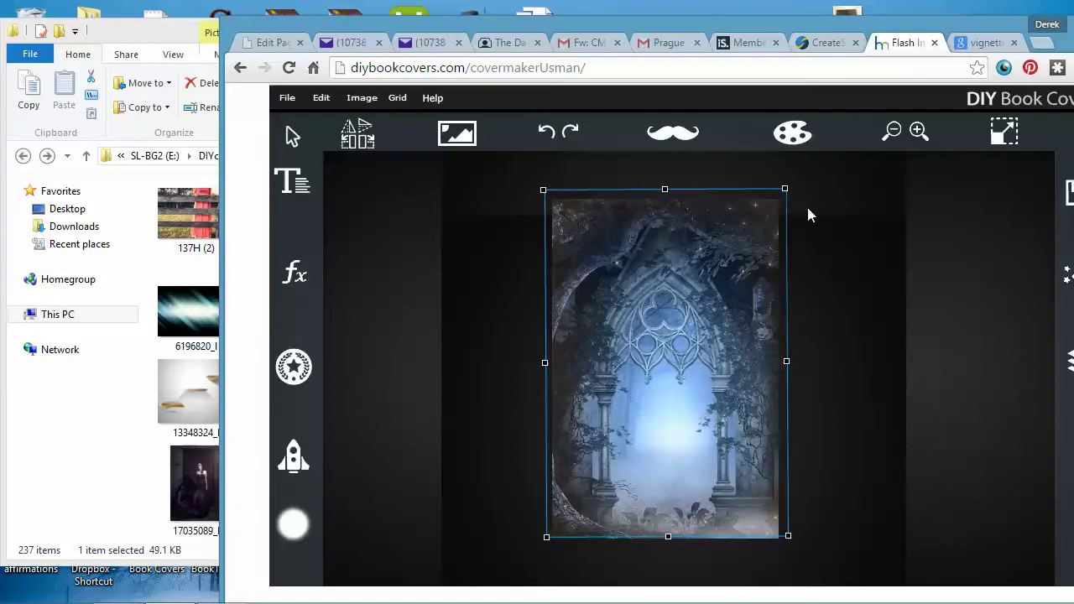
drag(798, 183, 811, 194)
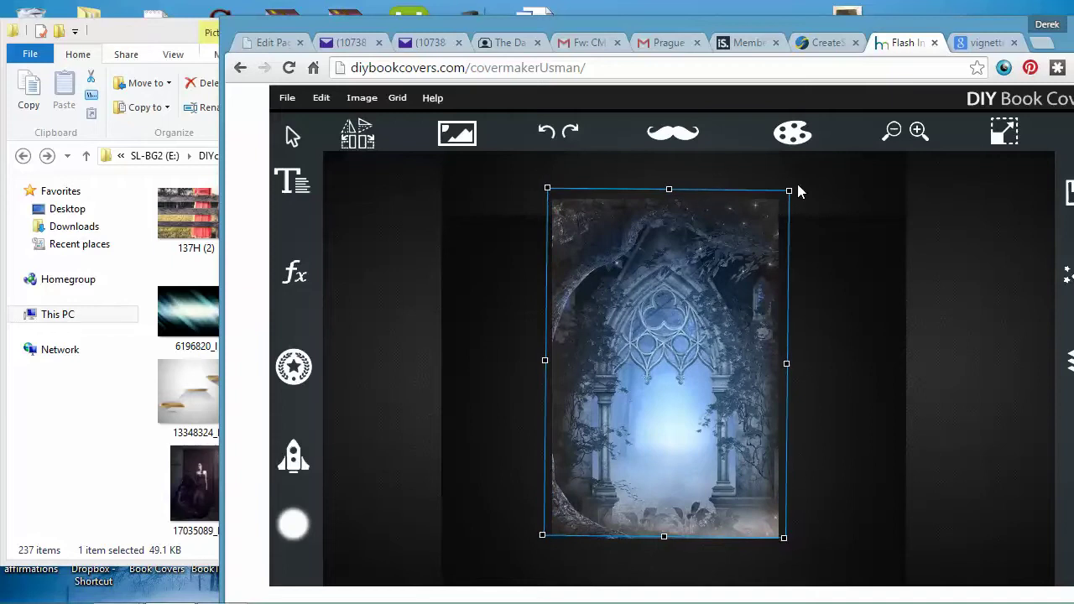
click(810, 206)
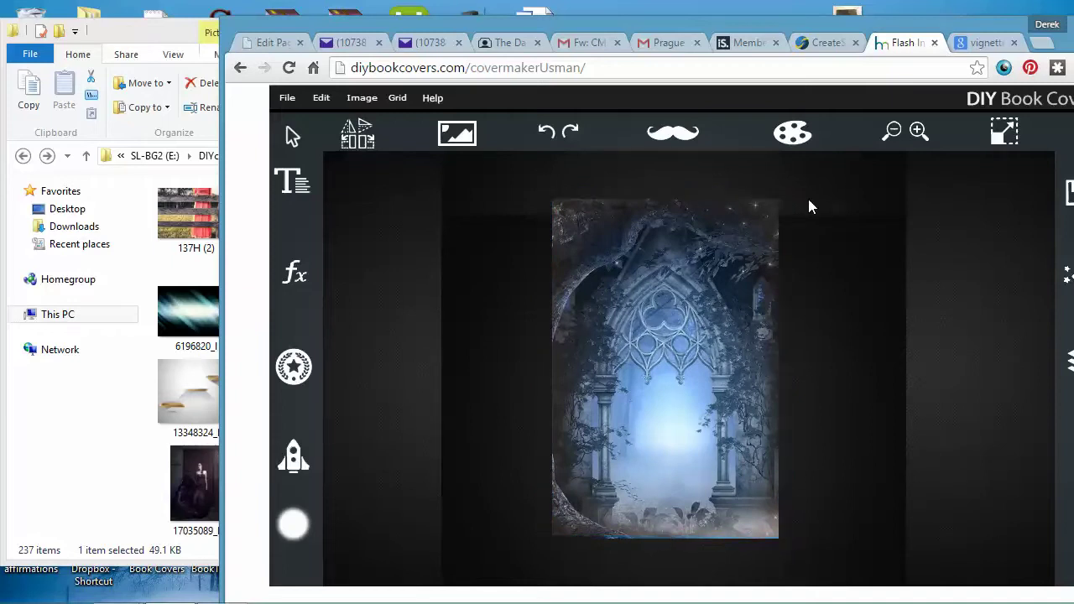
click(776, 236)
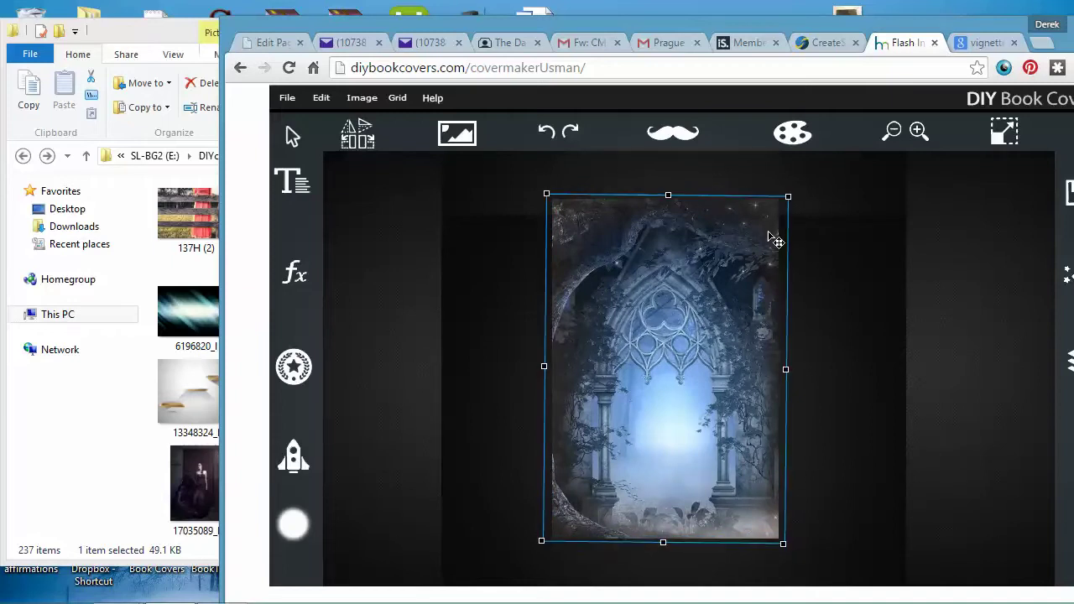
click(817, 243)
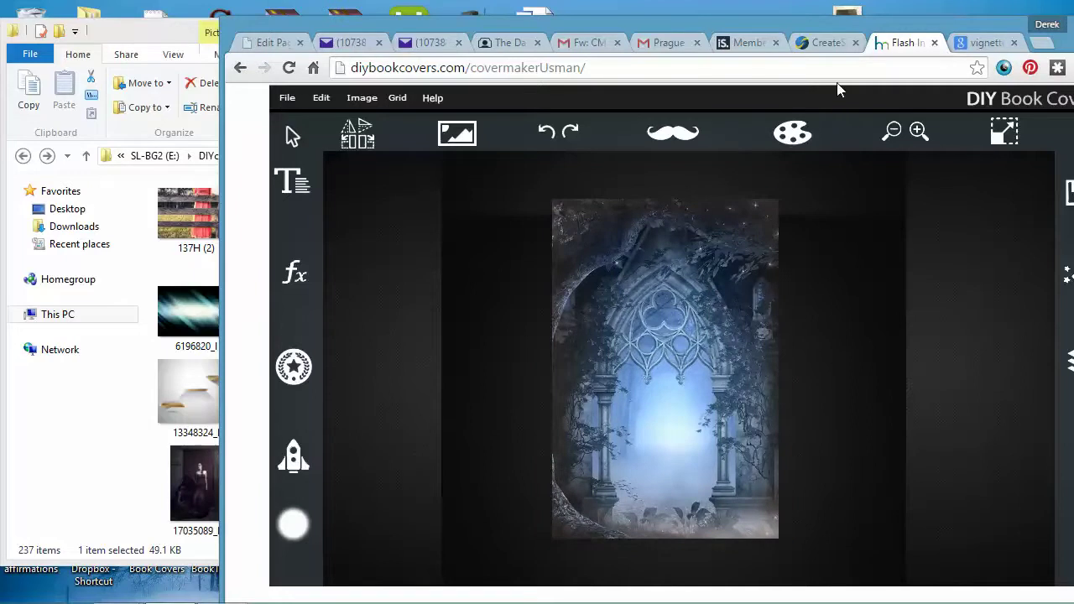
In Layers, switch the top Image layer's blend mode from Darken to Multiply.
drag(848, 35, 779, 28)
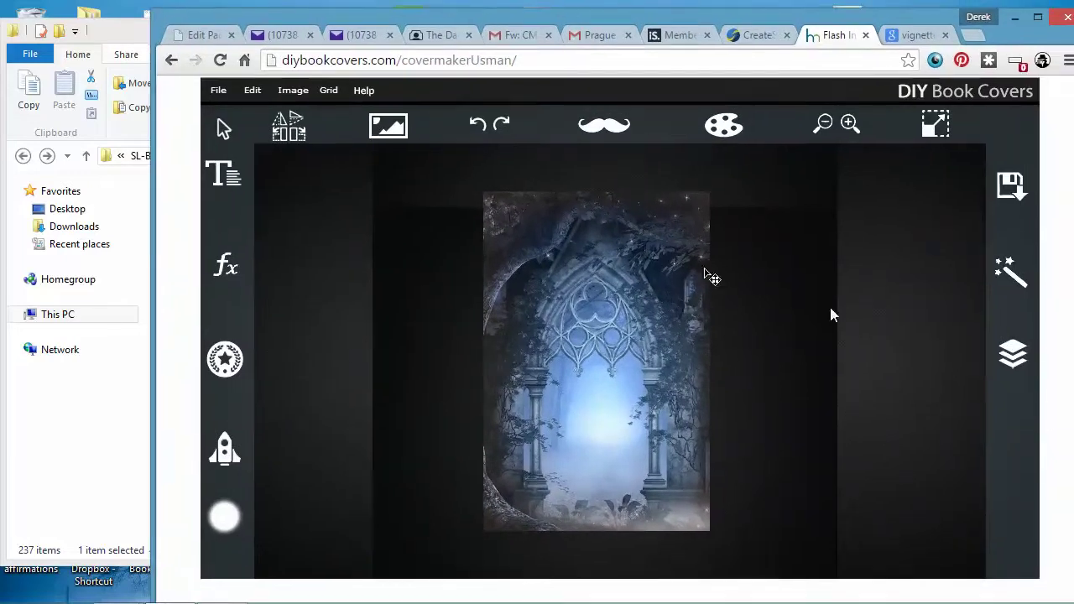
click(1010, 351)
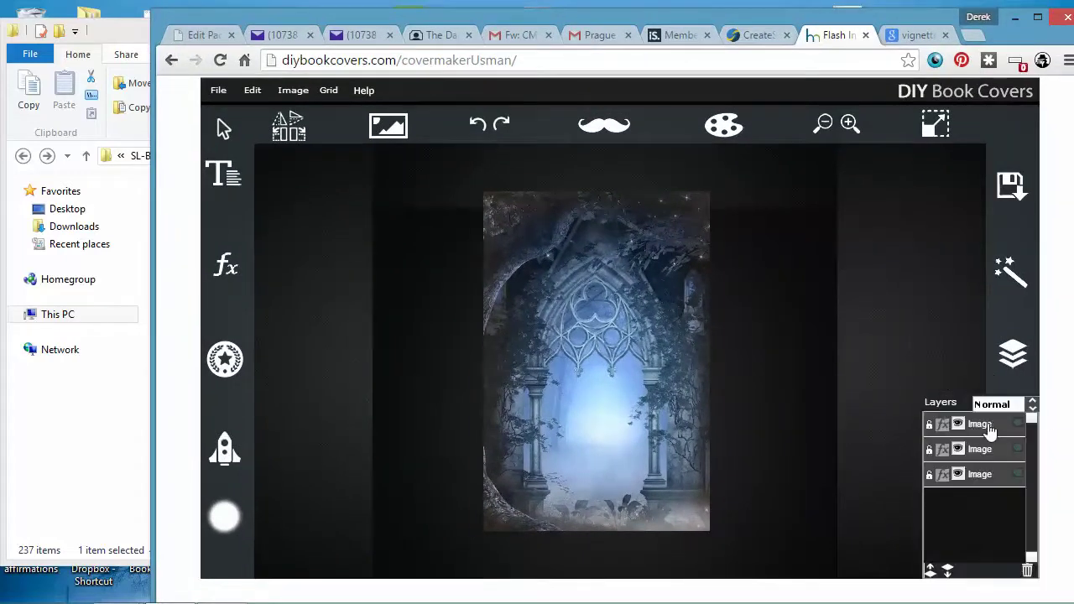
click(1004, 425)
click(999, 406)
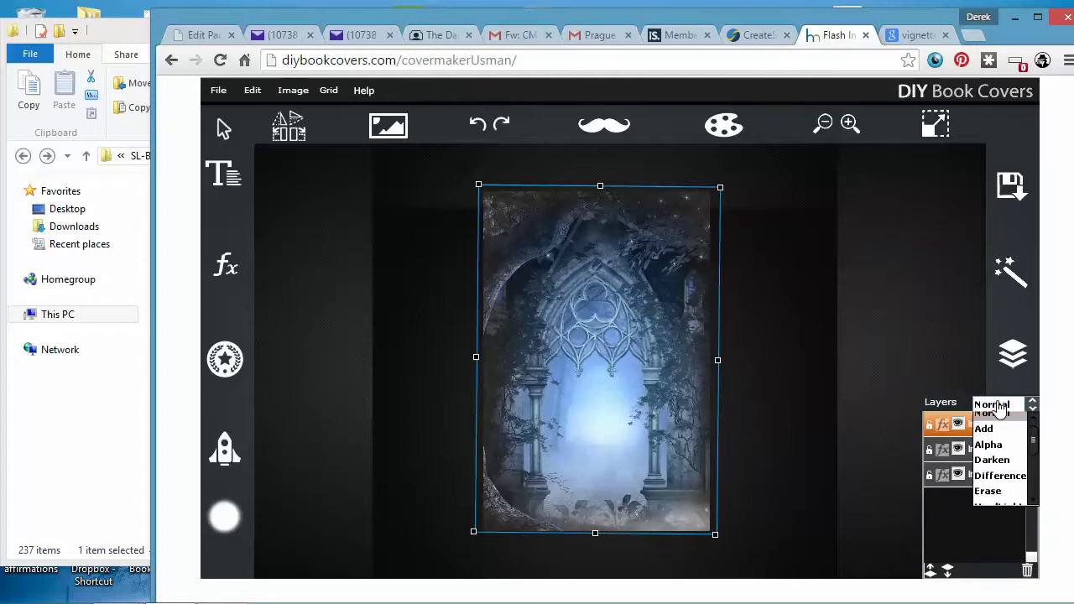
click(995, 462)
click(1029, 408)
scroll(1003, 470, down, 1)
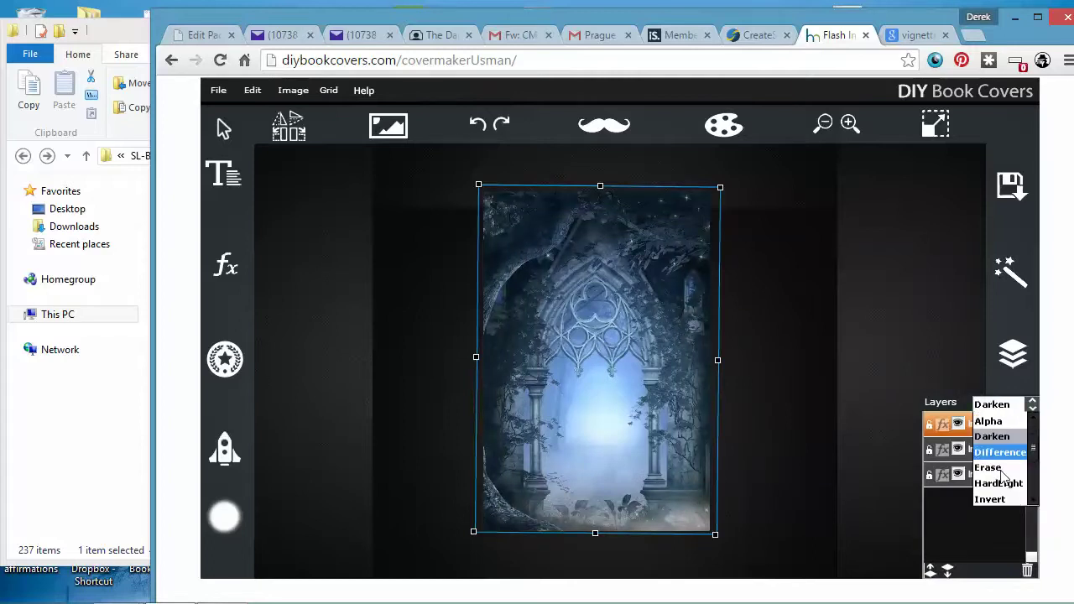
scroll(1005, 478, down, 1)
scroll(1007, 478, down, 2)
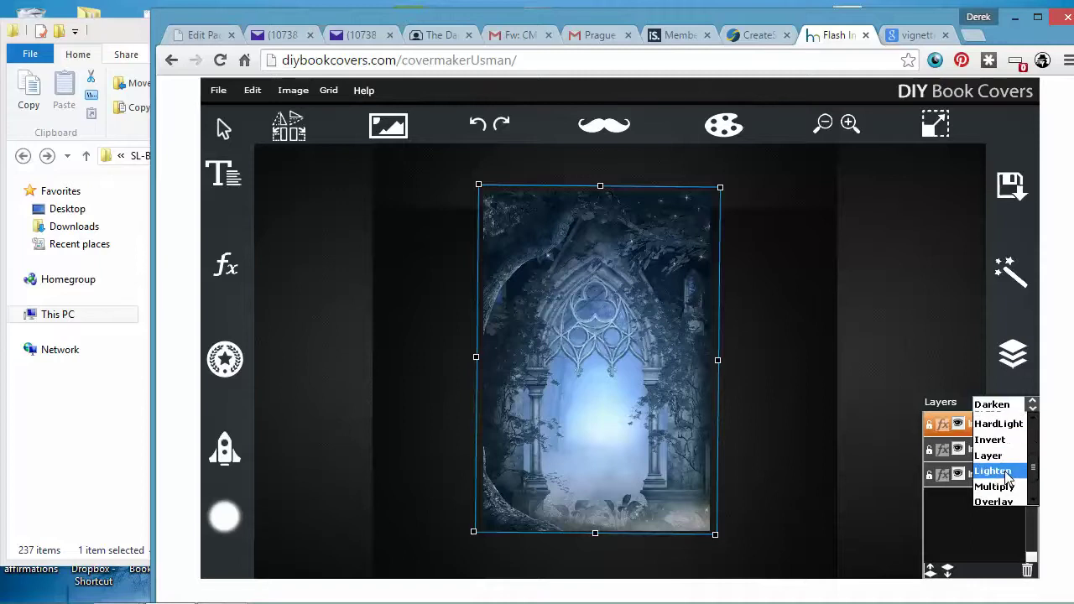
scroll(1007, 474, down, 1)
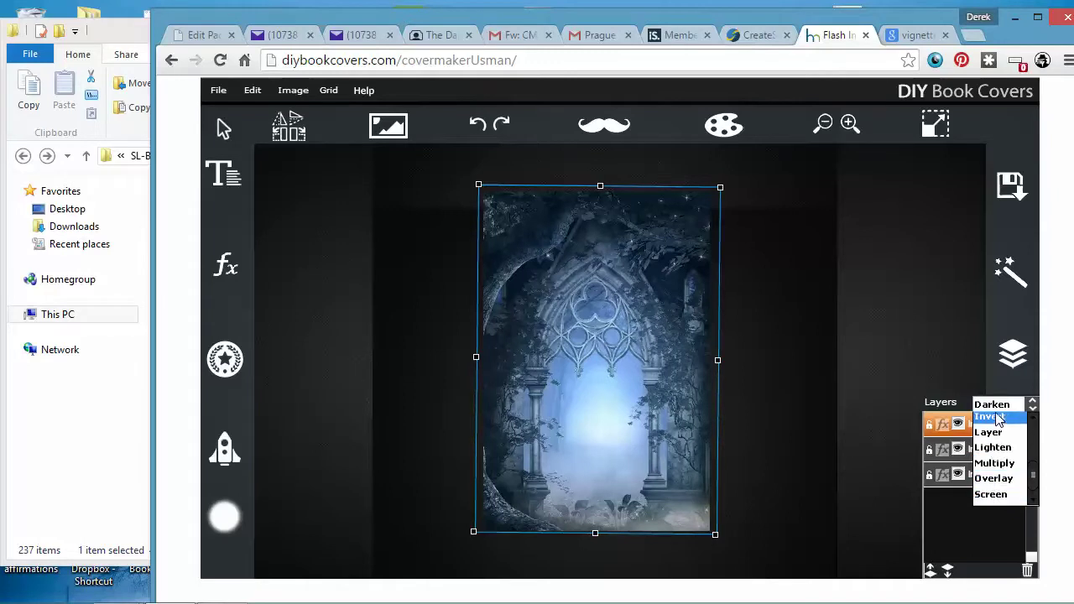
click(995, 463)
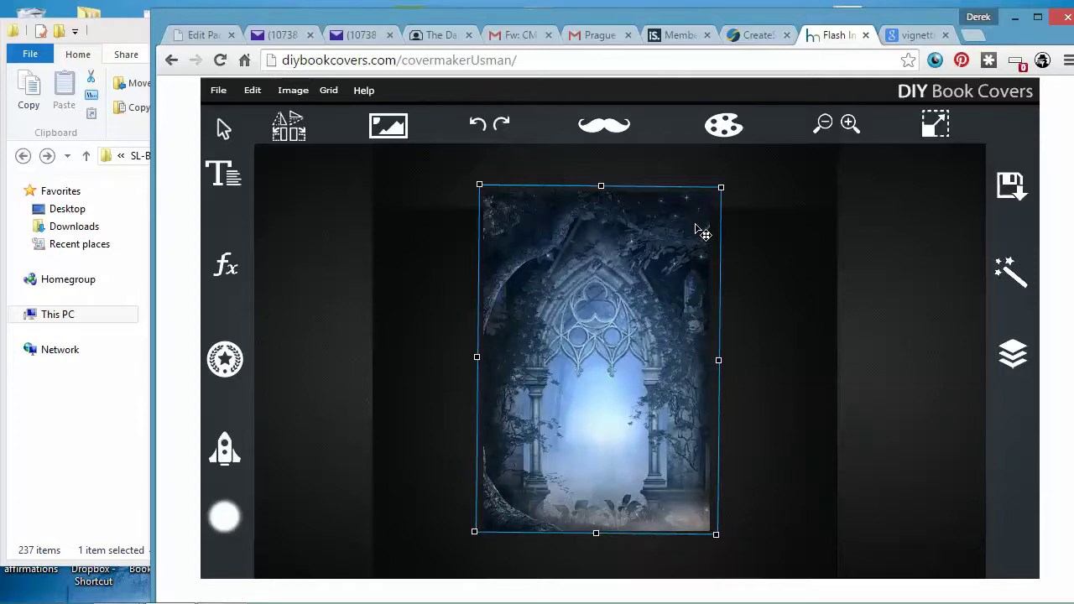
mouse_move(697, 226)
mouse_down()
mouse_move(832, 259)
mouse_move(687, 230)
mouse_move(693, 240)
mouse_up()
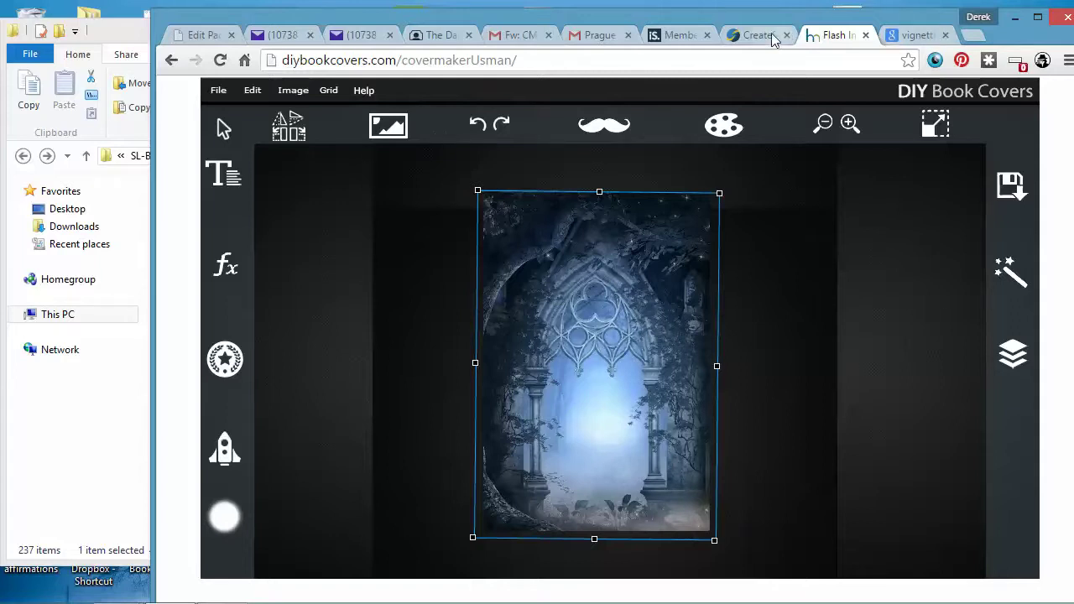
Import grunge+frame+free+6 from the overlays folder as a new image layer.
click(387, 126)
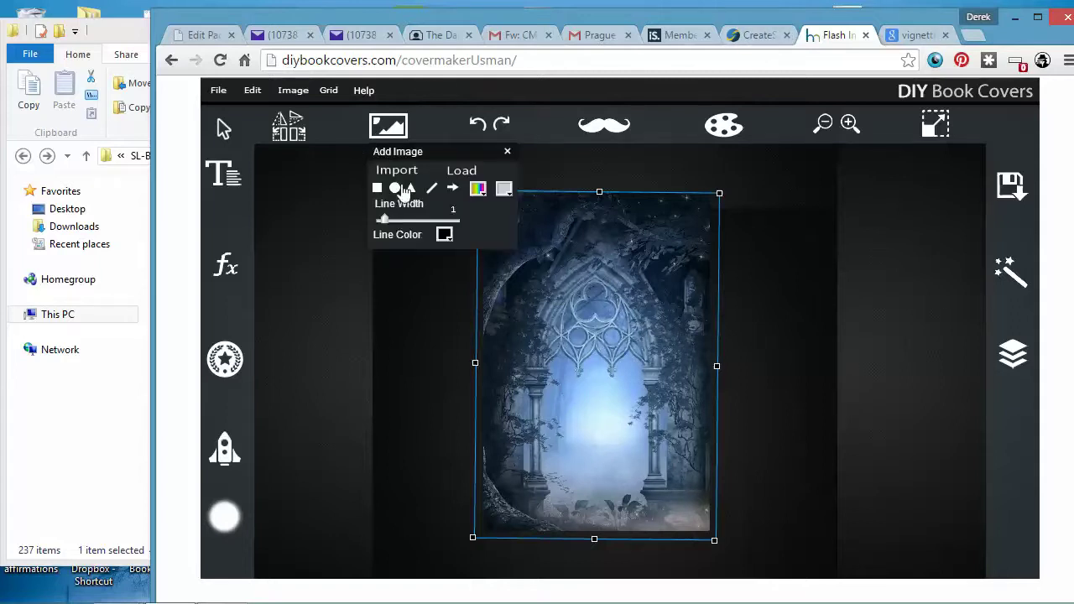
click(398, 171)
click(542, 249)
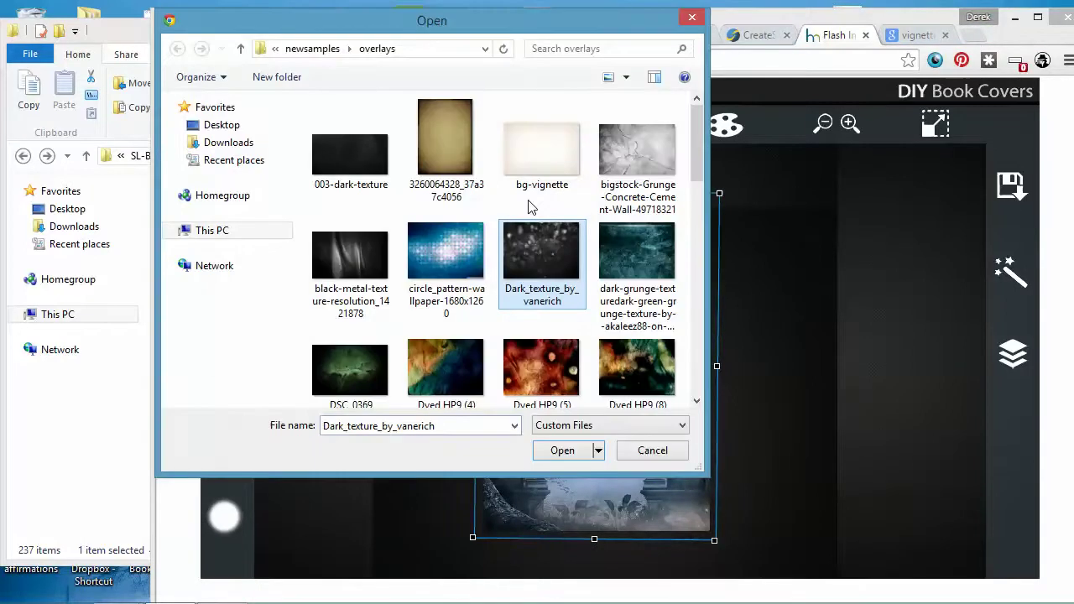
scroll(530, 204, down, 3)
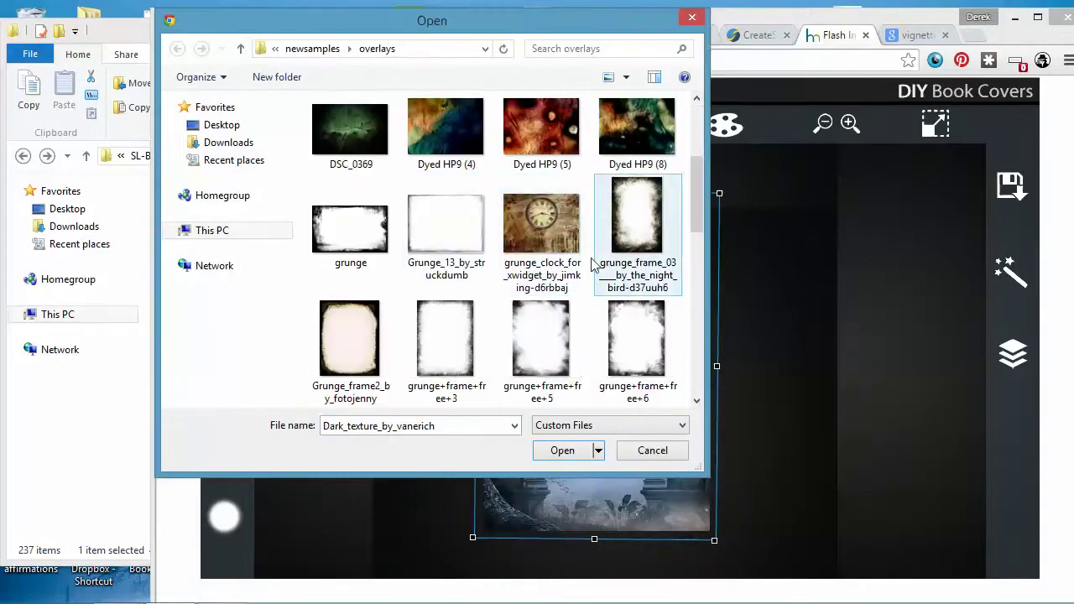
scroll(511, 340, down, 2)
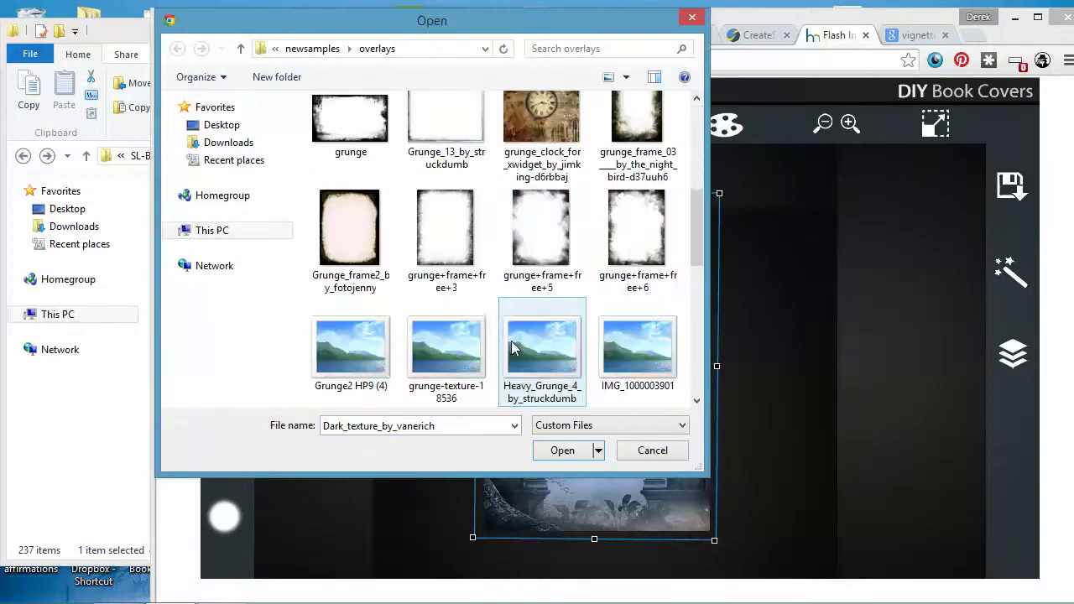
click(631, 229)
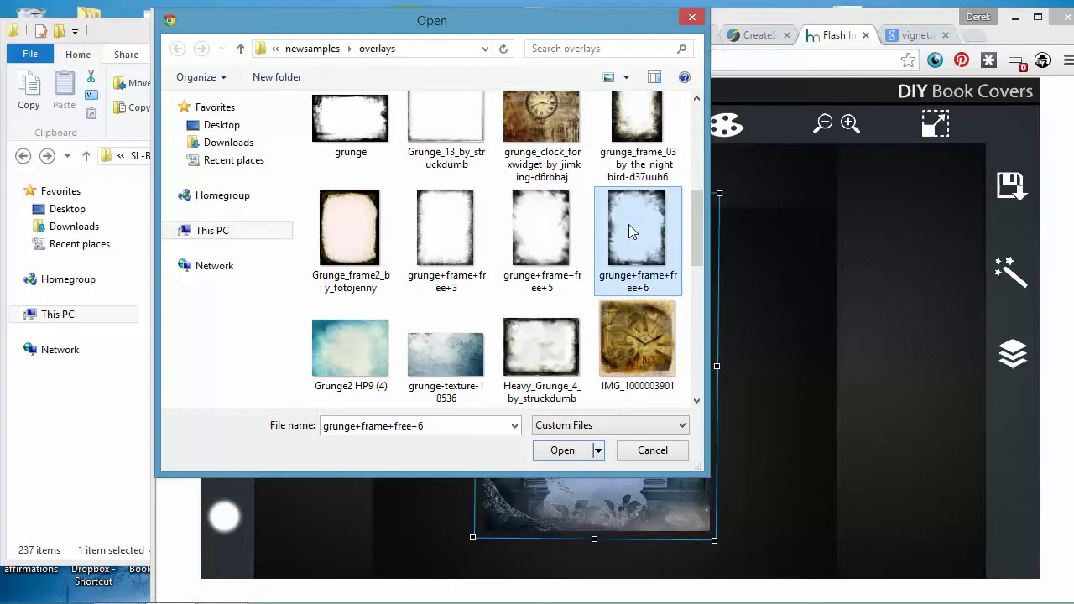
click(563, 450)
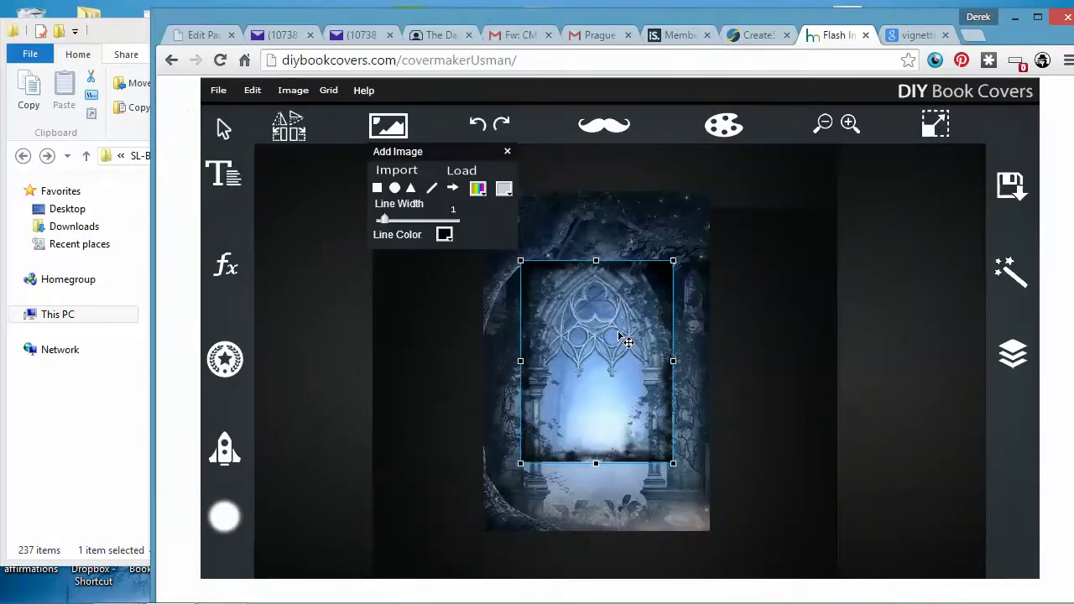
Drag the grunge frame's handles until it spans the entire cover, then deselect it.
drag(591, 372, 630, 440)
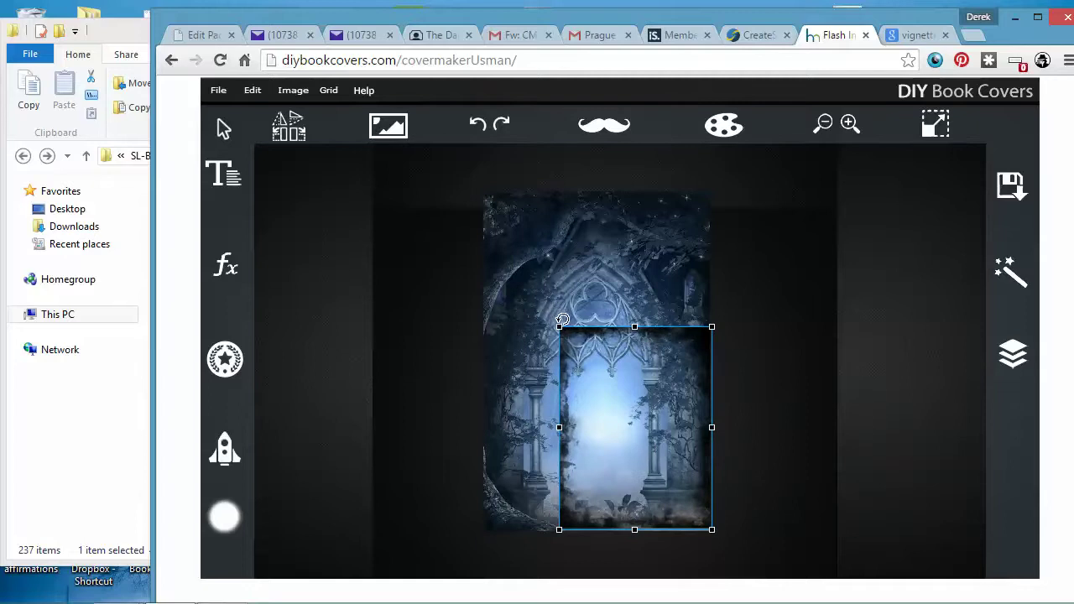
drag(560, 327, 551, 270)
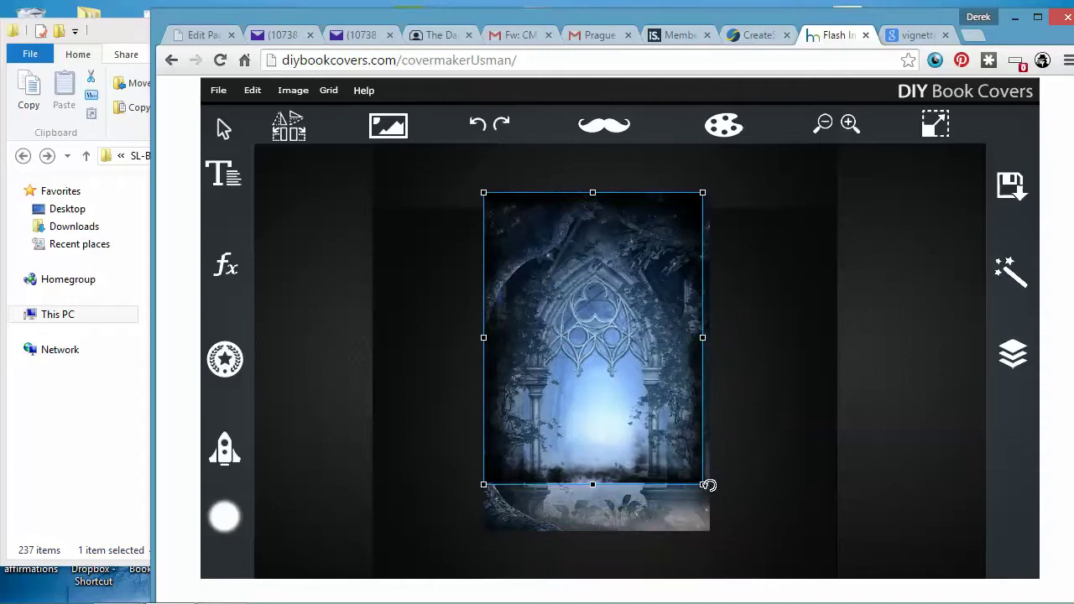
drag(705, 487, 710, 493)
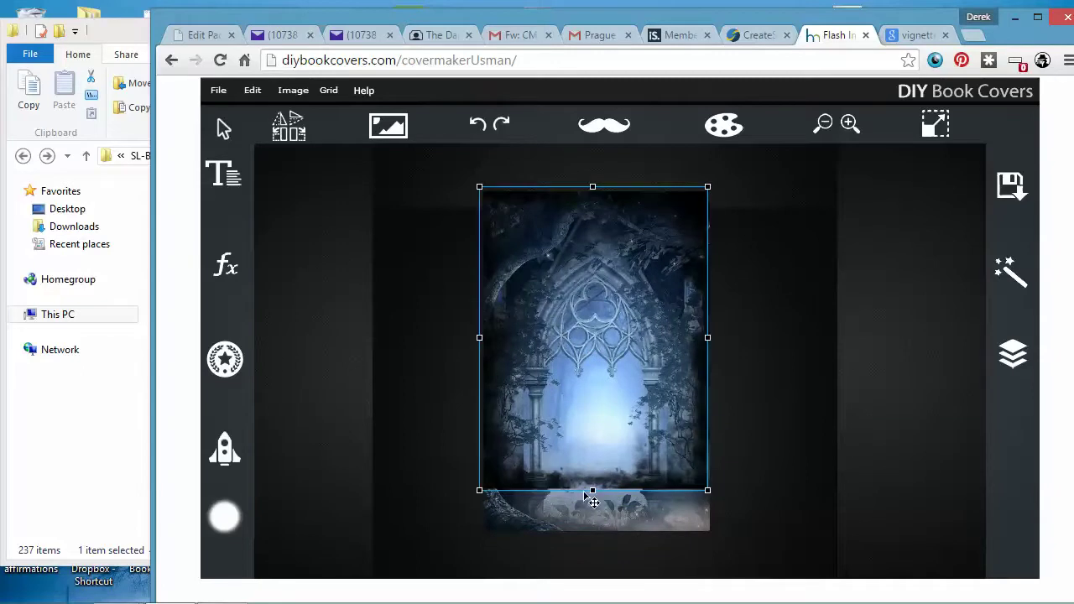
drag(593, 493, 598, 530)
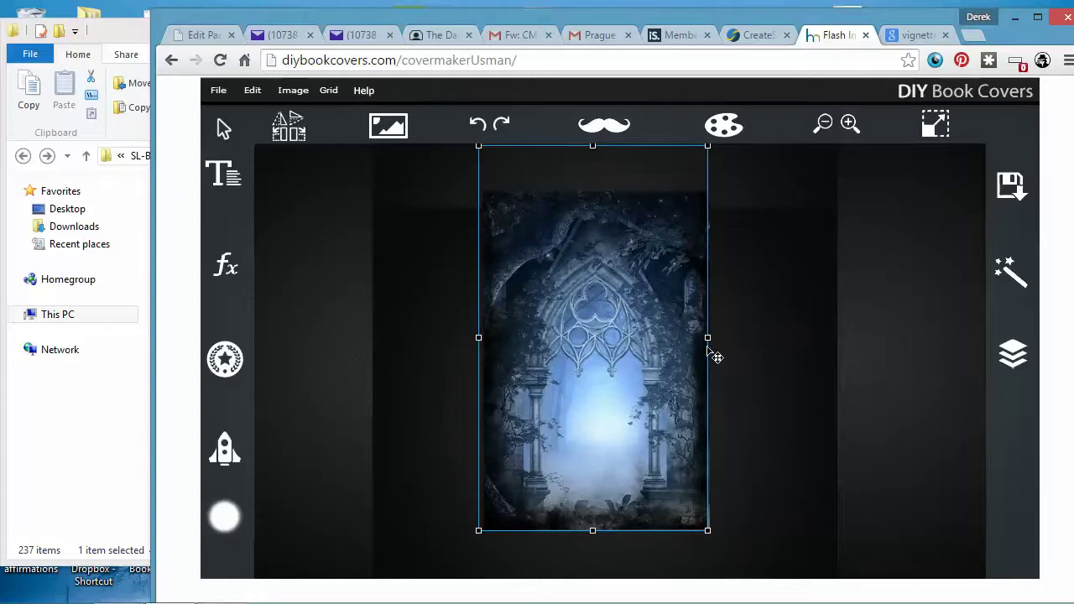
drag(711, 337, 714, 337)
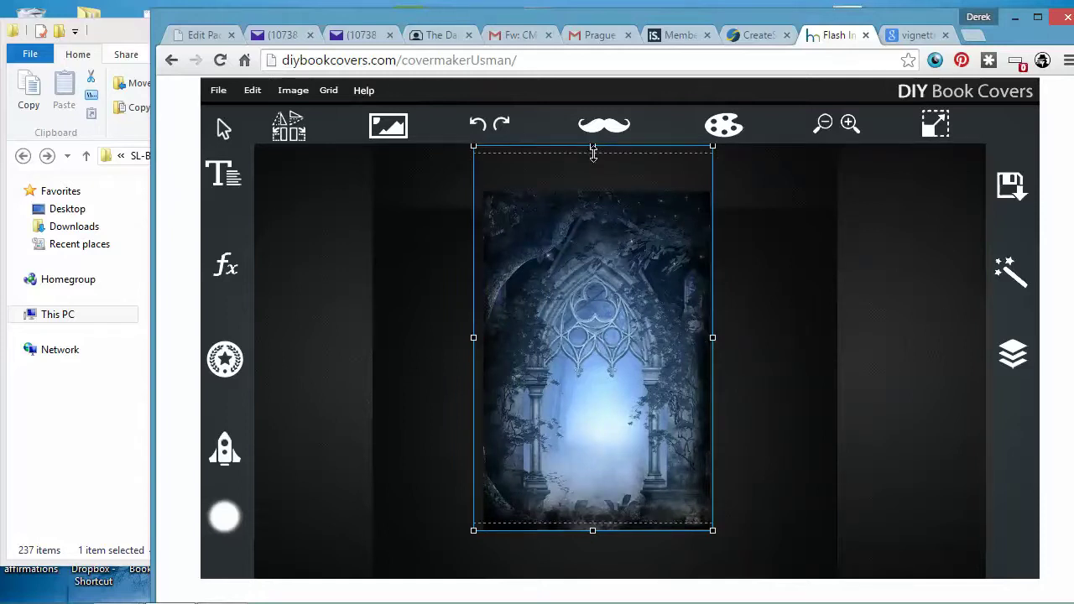
drag(593, 179, 607, 234)
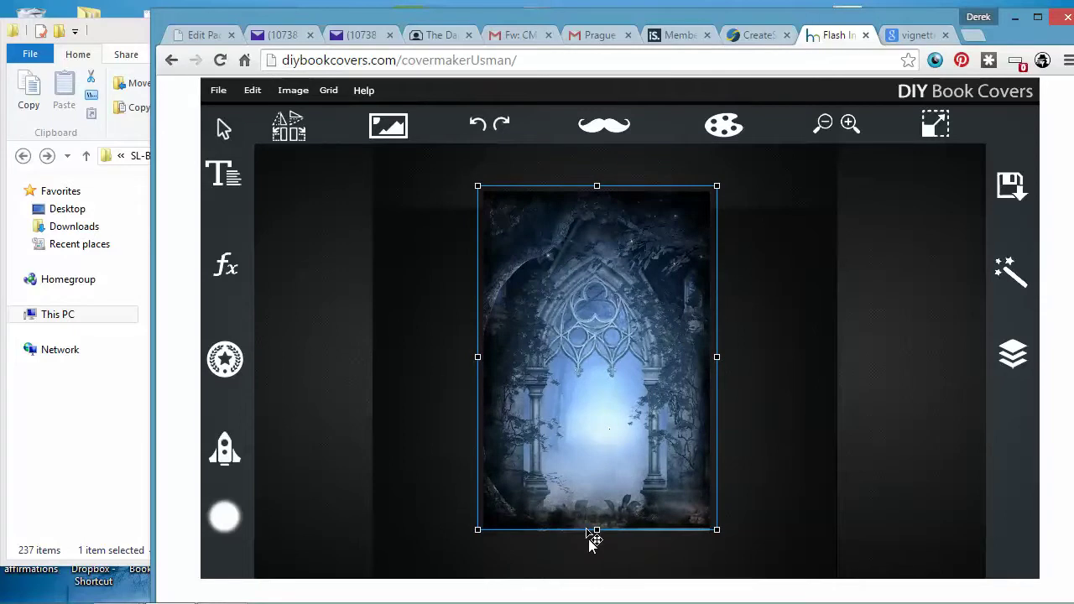
drag(600, 533, 661, 537)
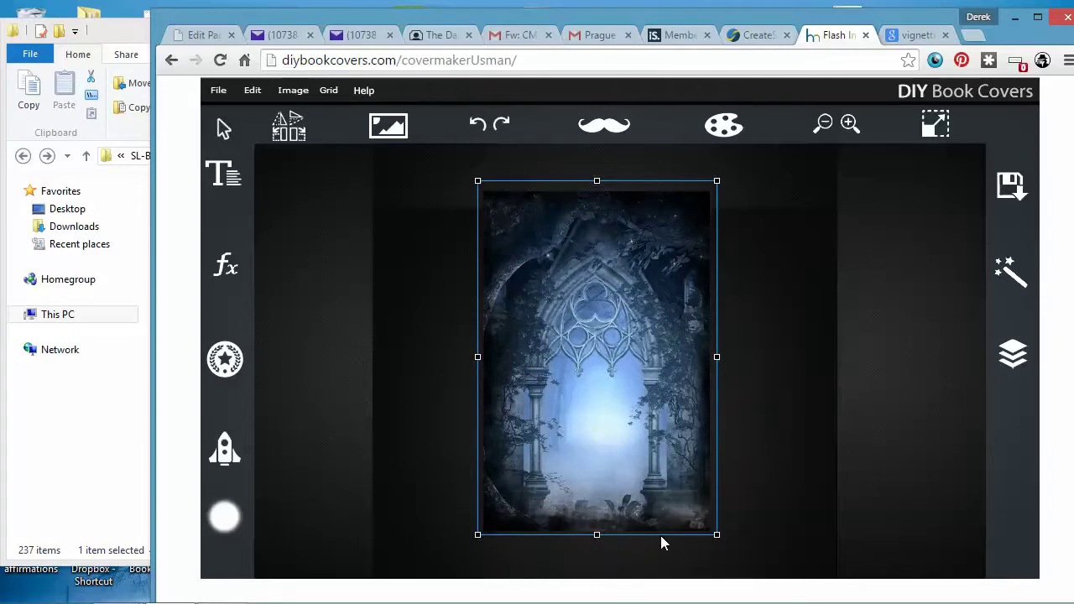
click(789, 441)
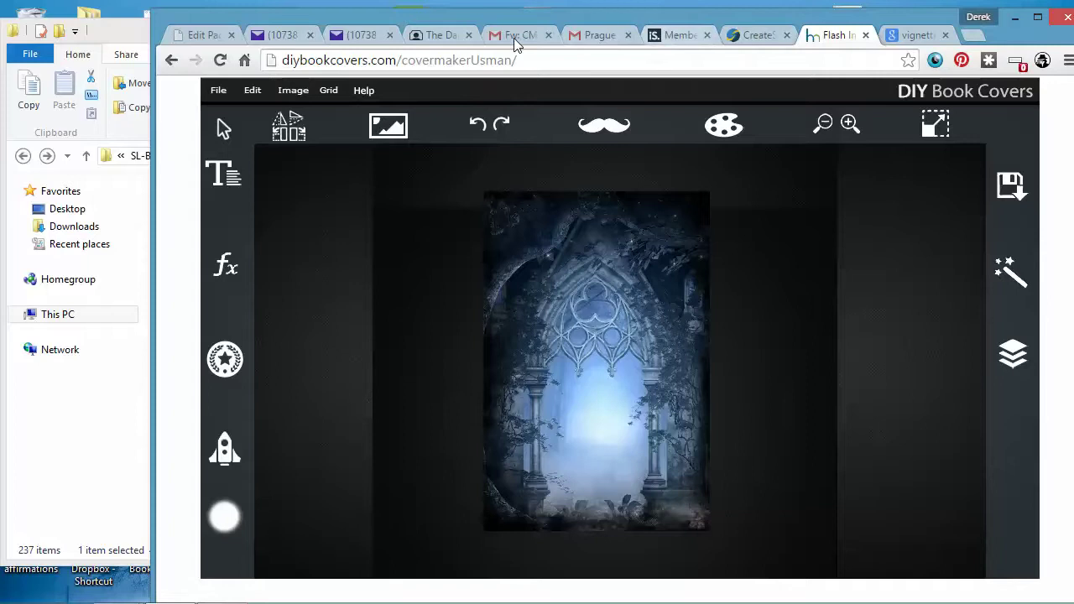
Search 123RF for 'girl with bow' and briefly check the iStock account page.
click(438, 34)
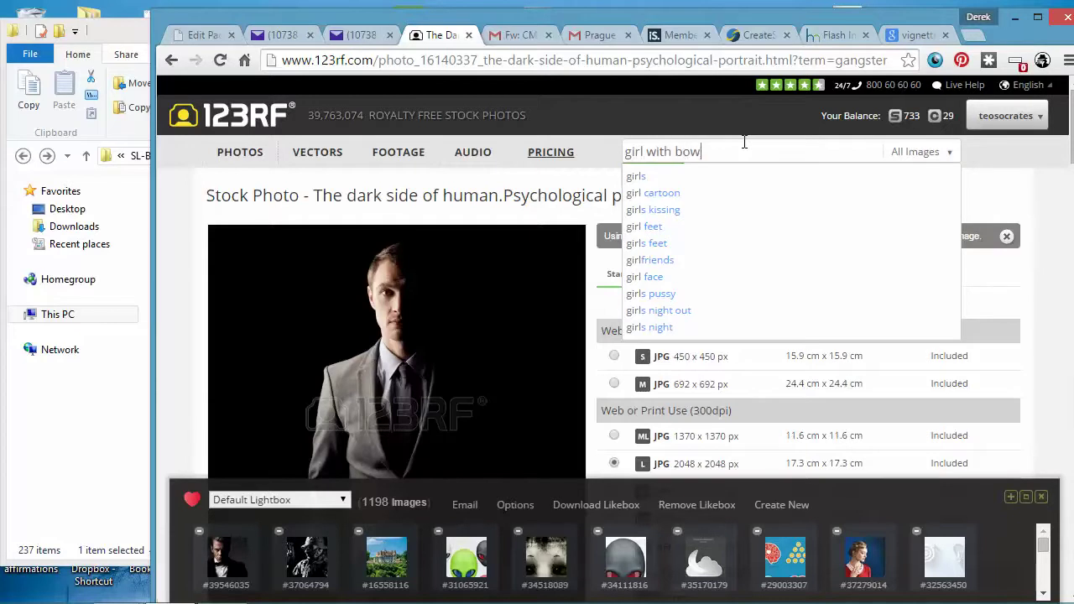
key(Return)
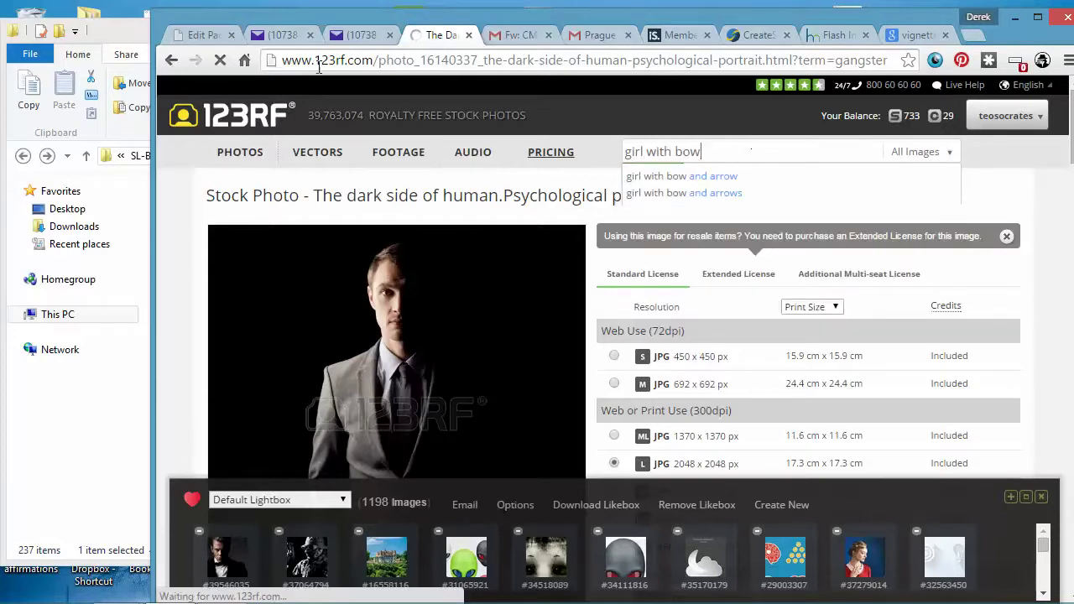
drag(149, 7, 225, 10)
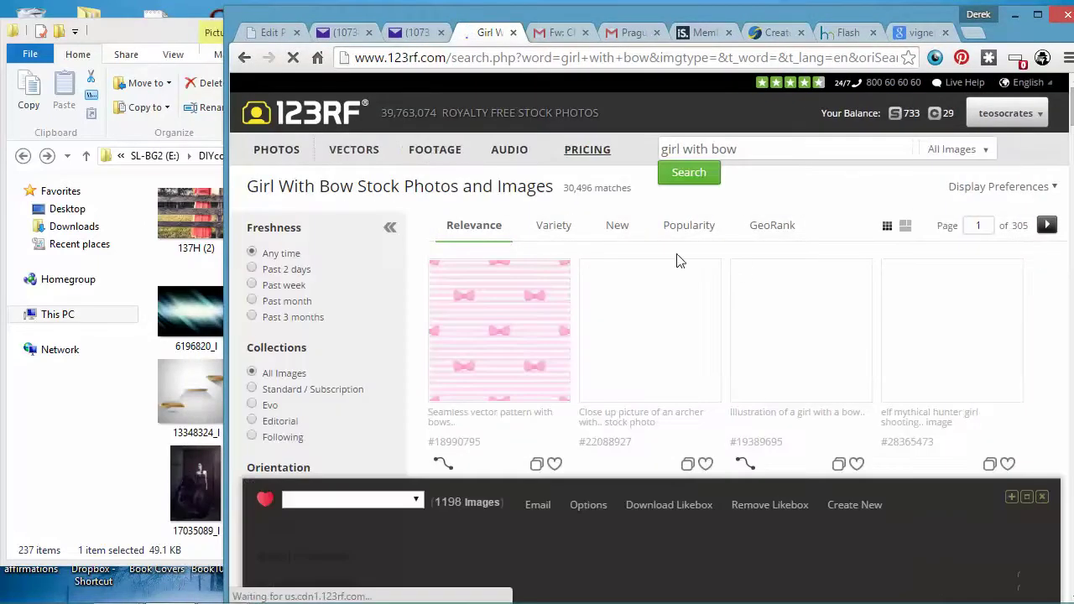
click(703, 32)
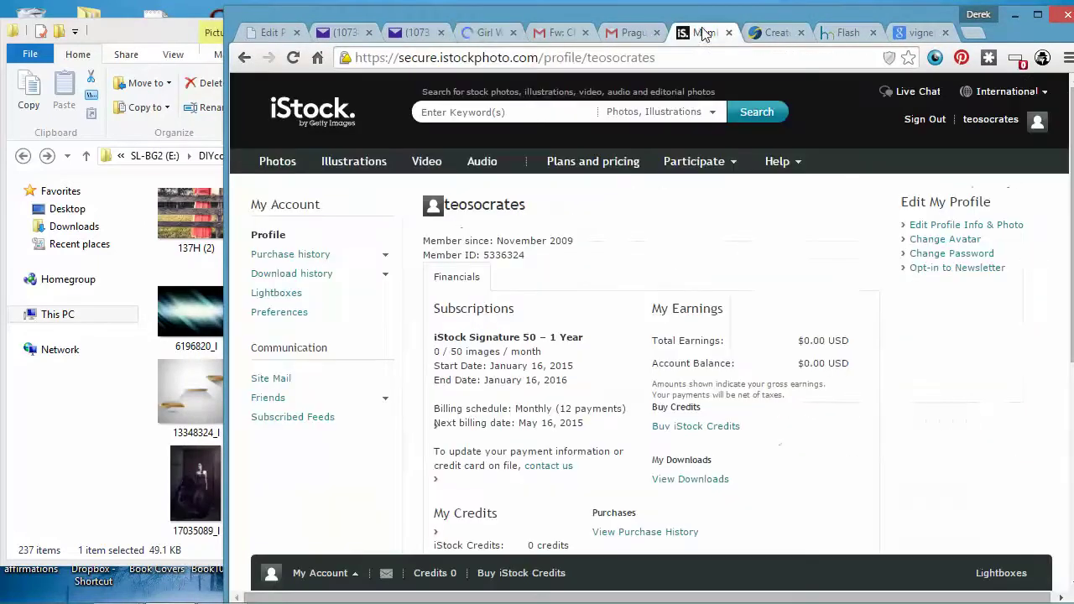
scroll(697, 251, down, 2)
scroll(697, 168, up, 2)
key(ctrl+shift+Tab)
key(ctrl+shift+Tab)
key(ctrl+shift+Tab)
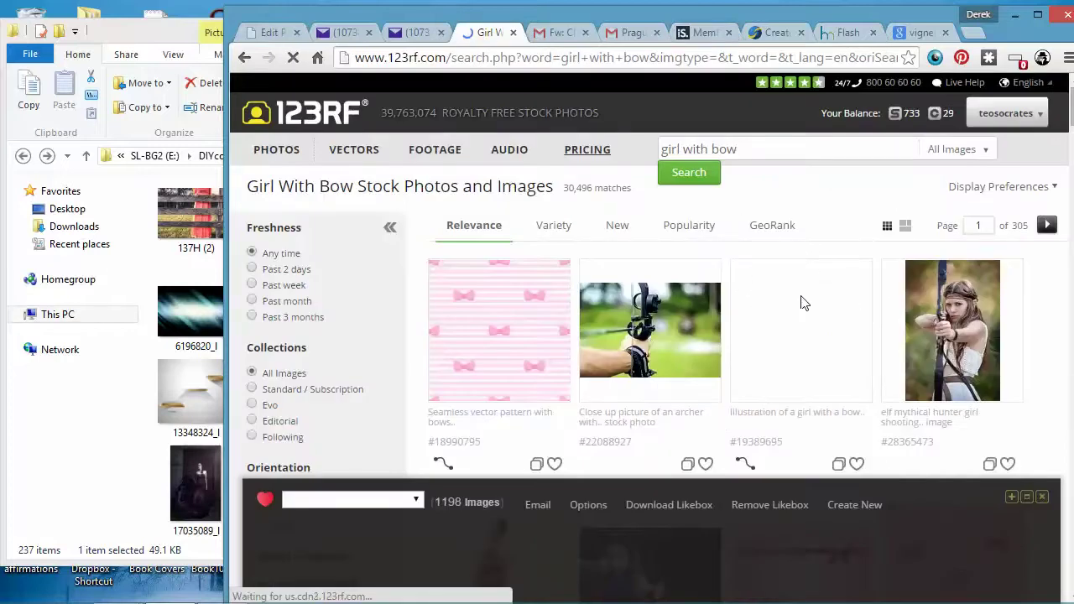
Scroll through the girl-with-bow results, glancing at the gothic arch cover in between.
scroll(735, 158, down, 3)
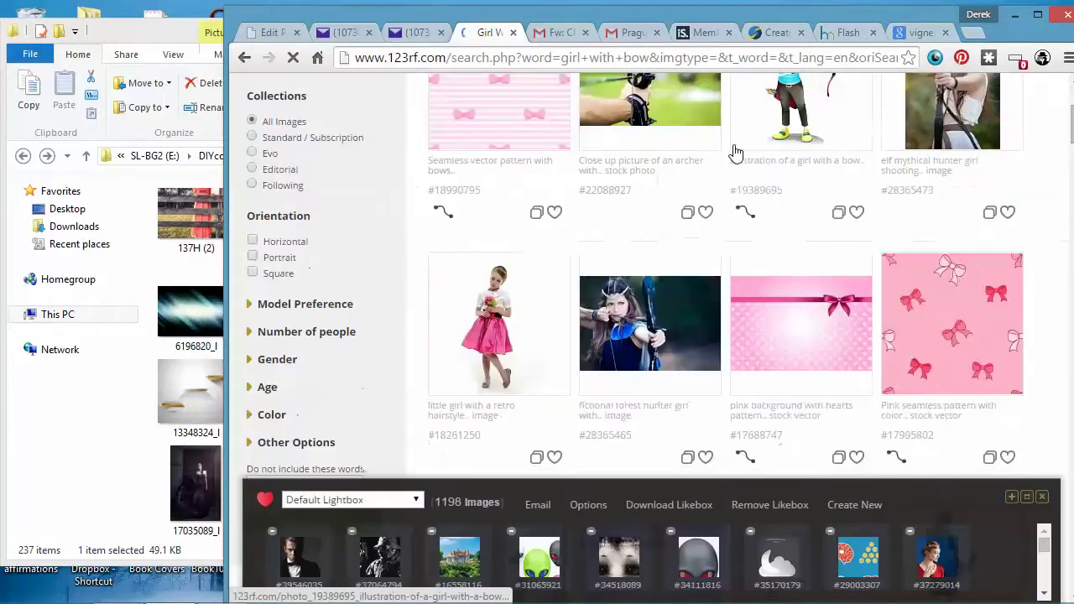
scroll(652, 281, down, 1)
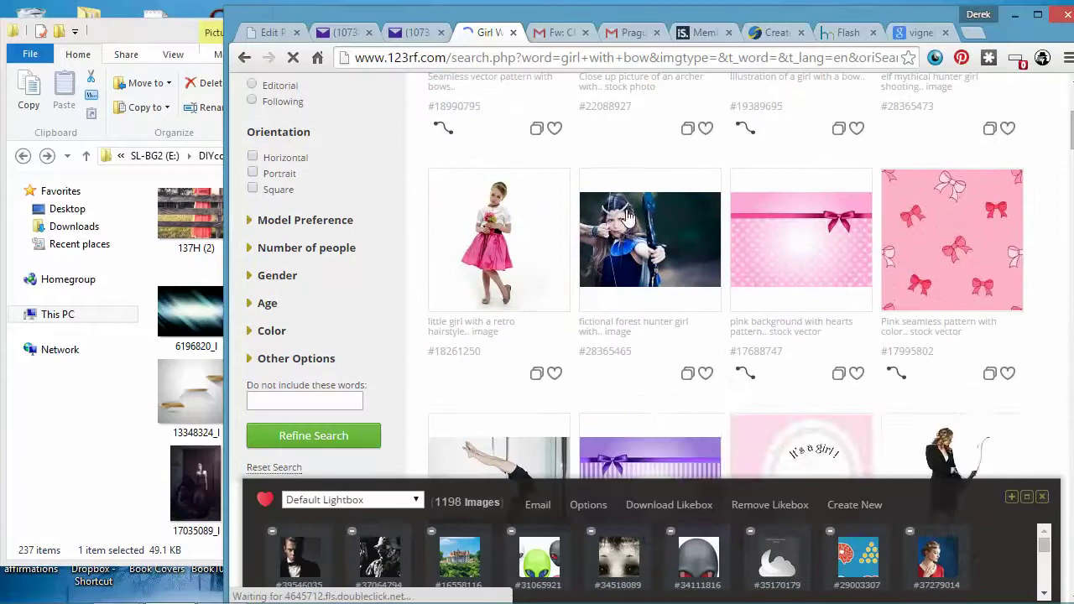
mouse_move(675, 210)
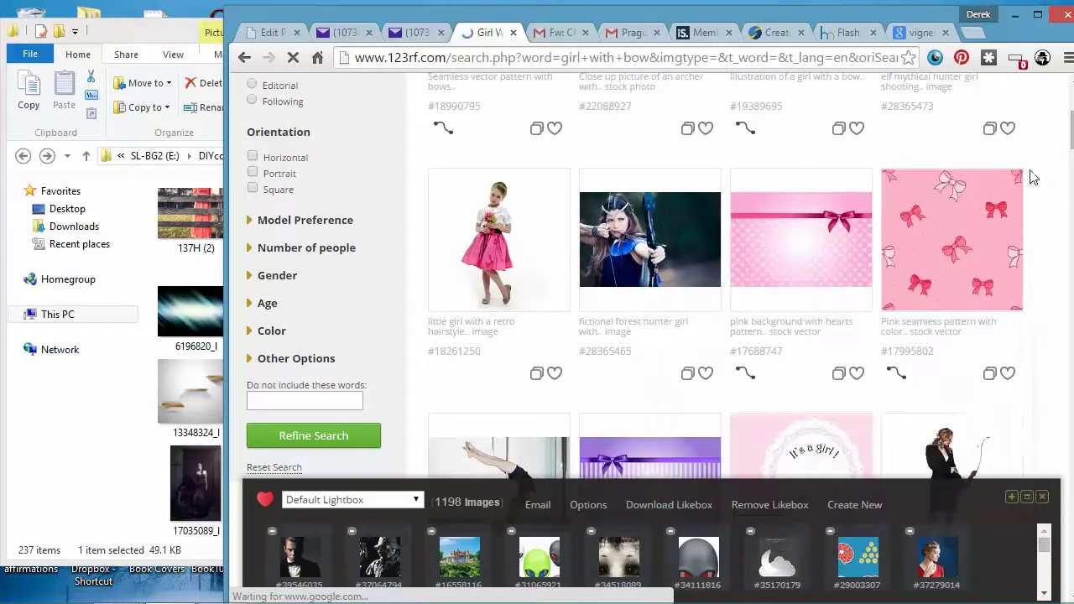
click(846, 32)
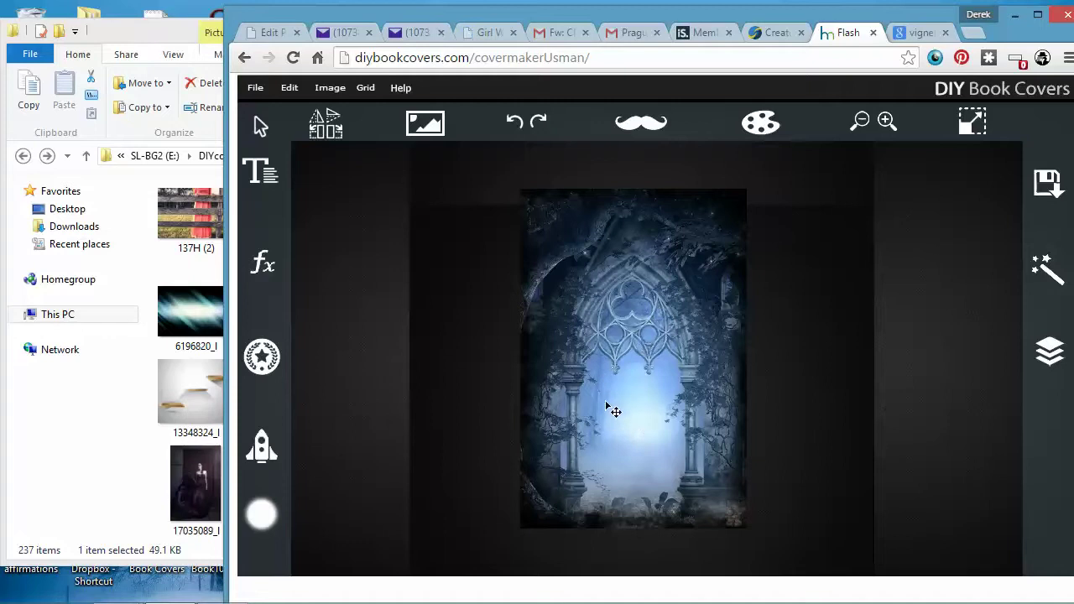
click(482, 33)
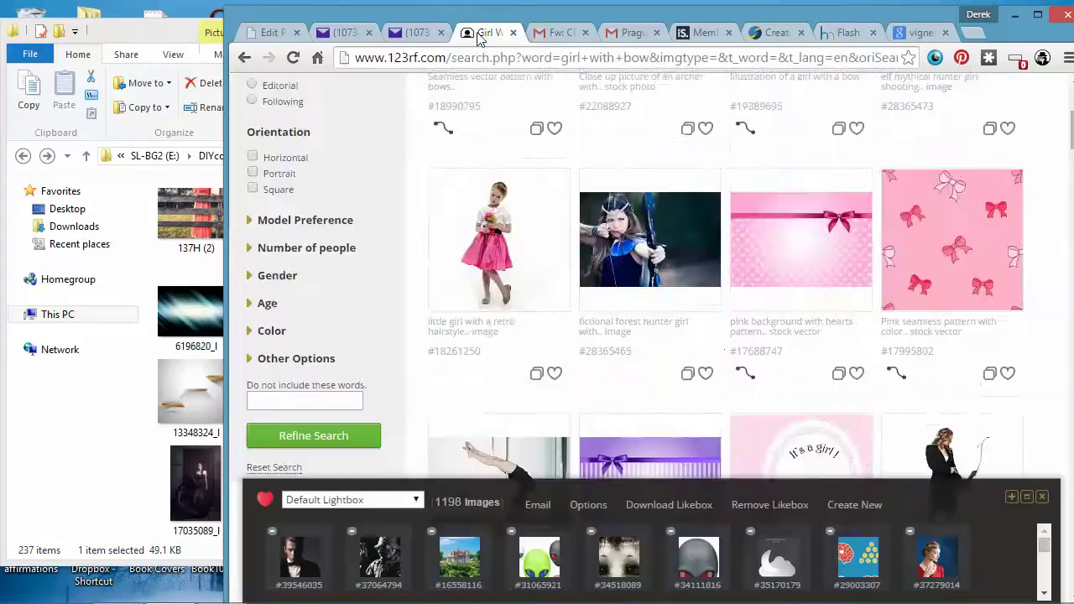
scroll(705, 309, down, 3)
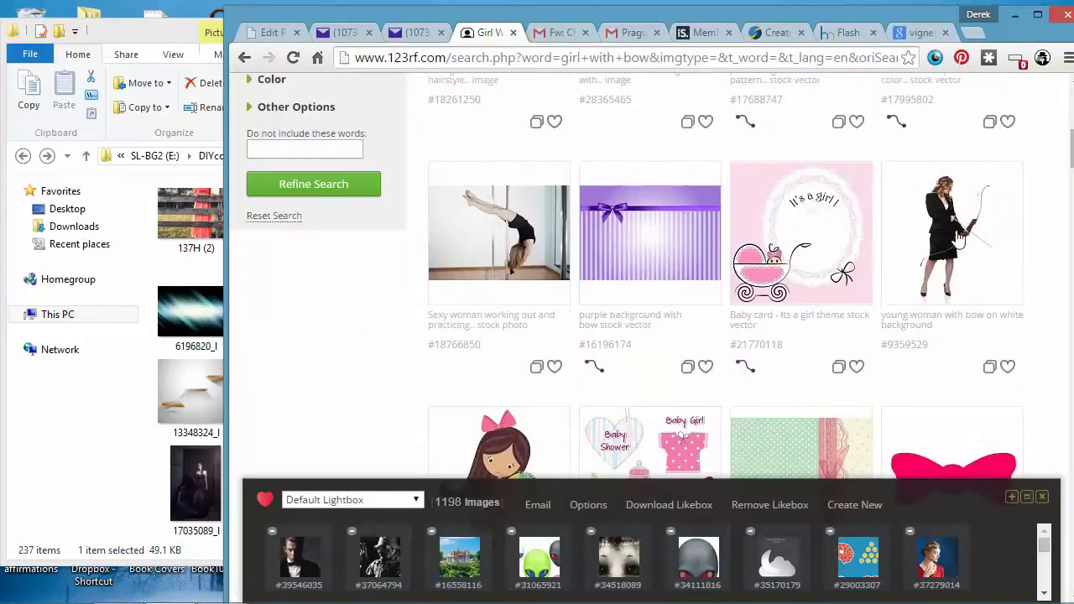
scroll(961, 235, down, 10)
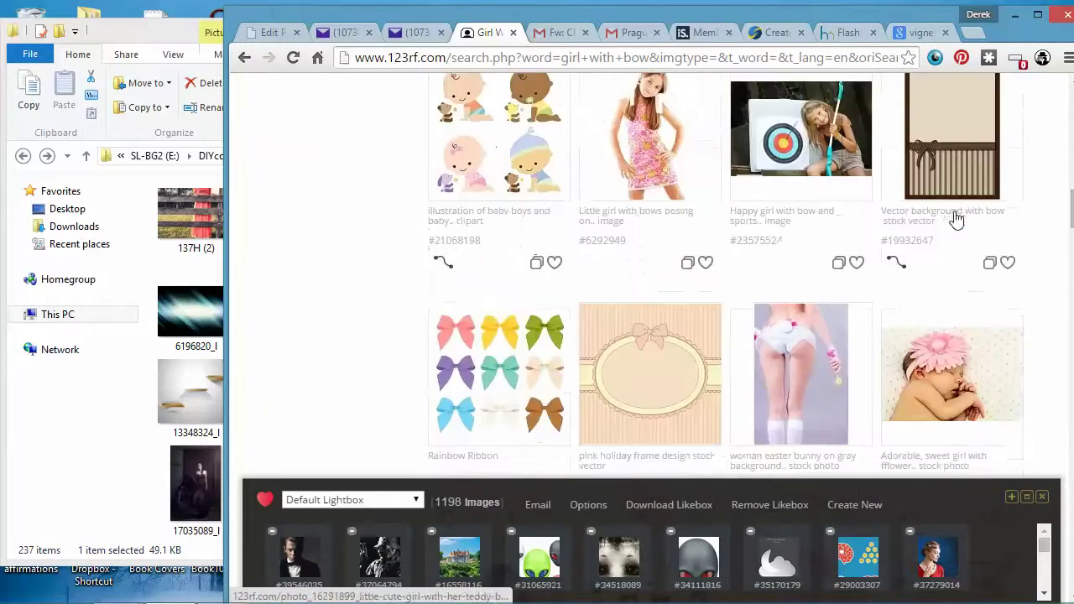
scroll(951, 231, down, 13)
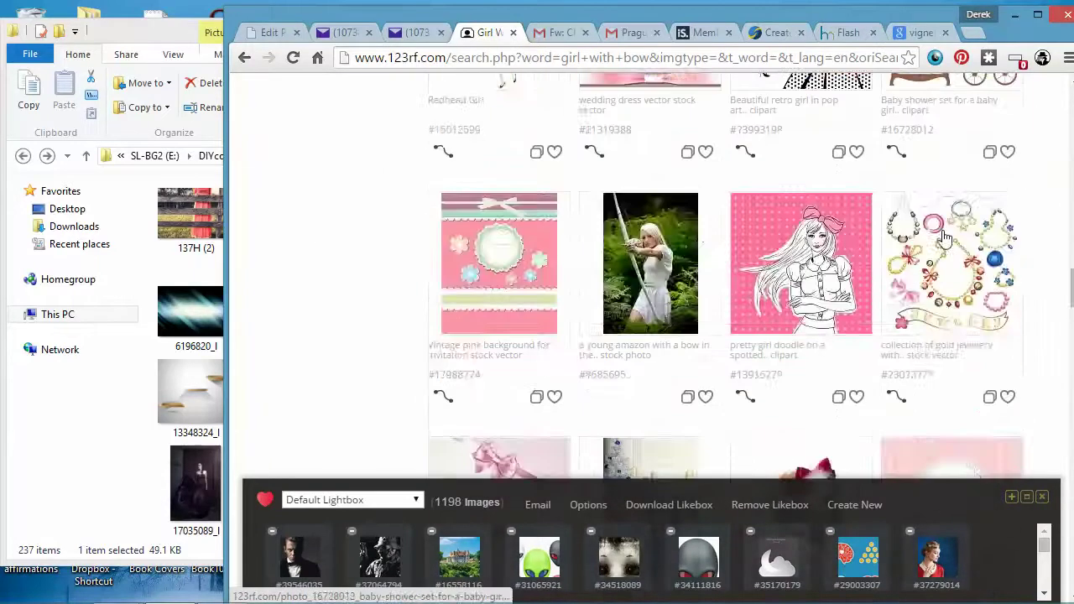
scroll(940, 244, down, 4)
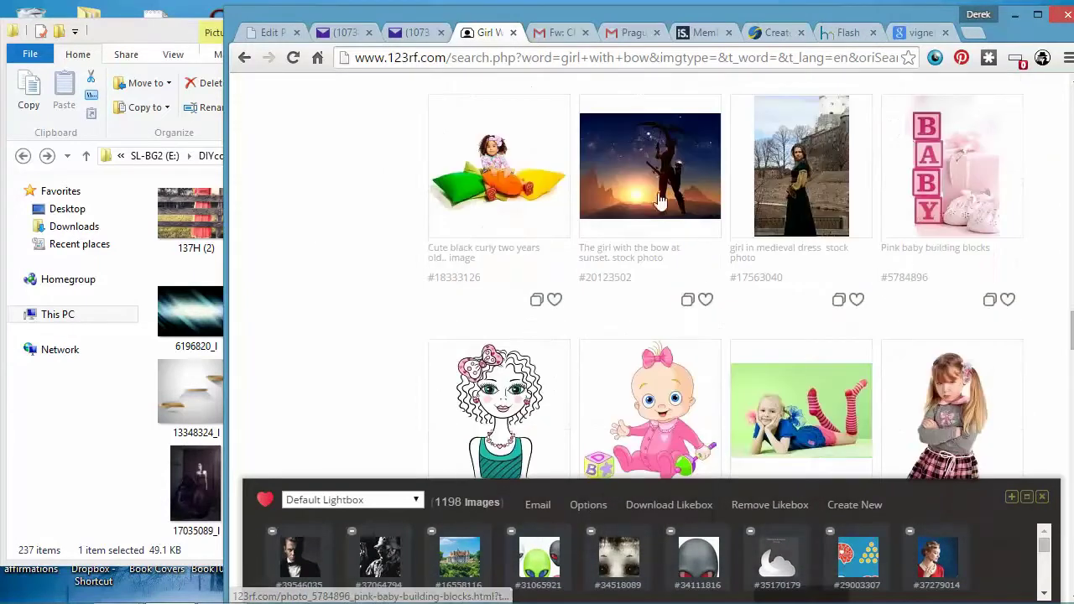
mouse_move(661, 191)
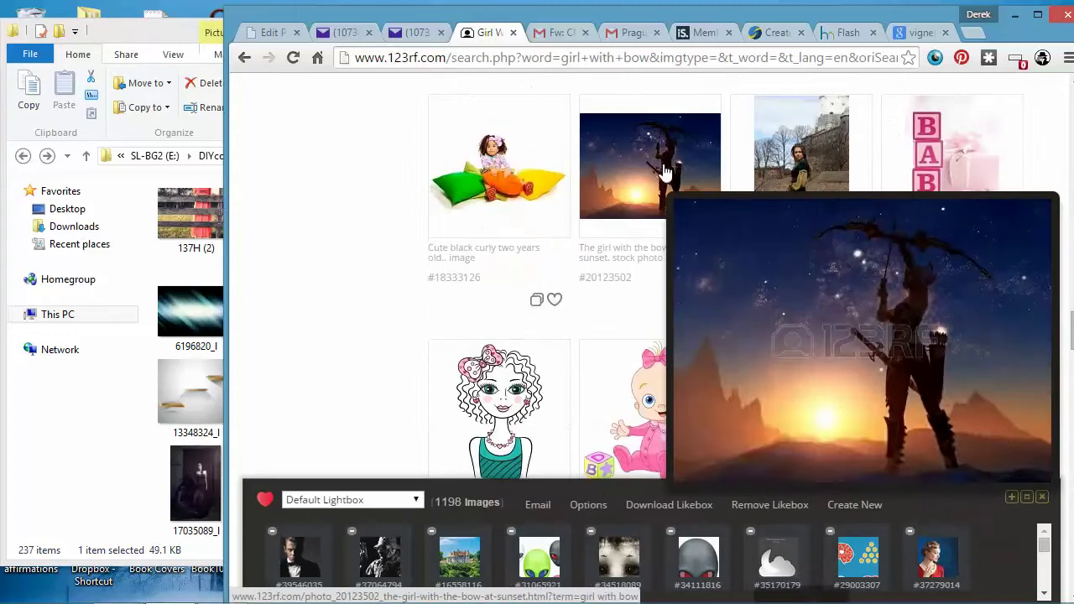
scroll(663, 193, down, 5)
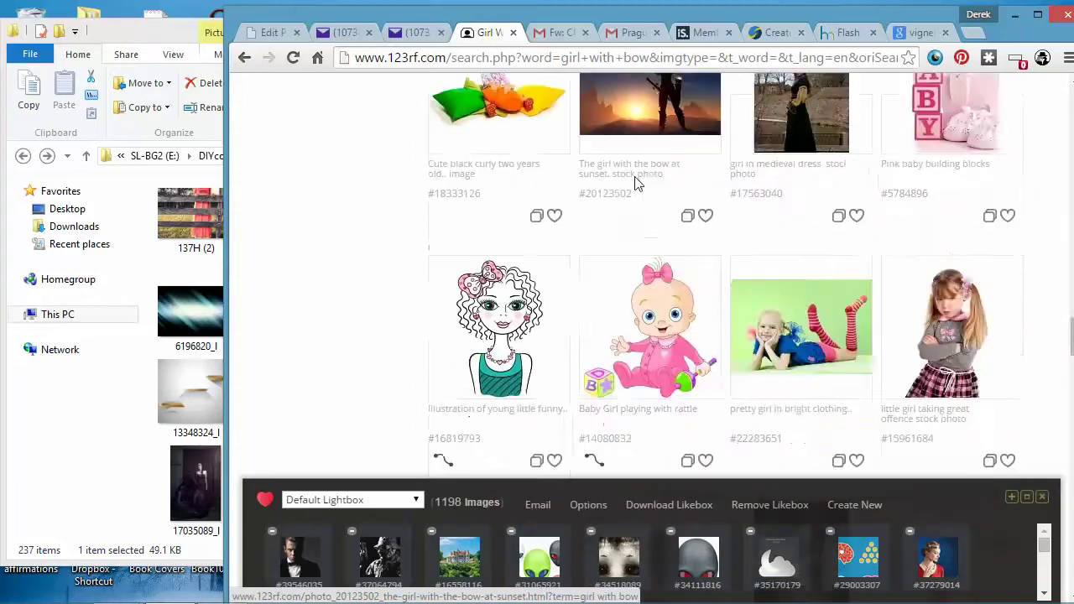
scroll(660, 219, down, 11)
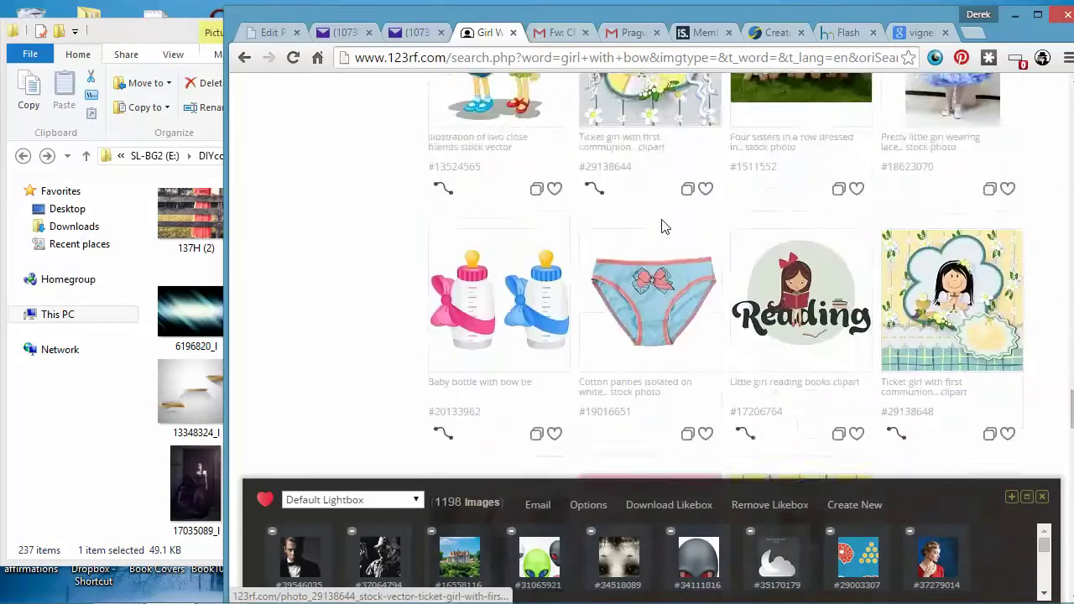
scroll(663, 225, up, 10)
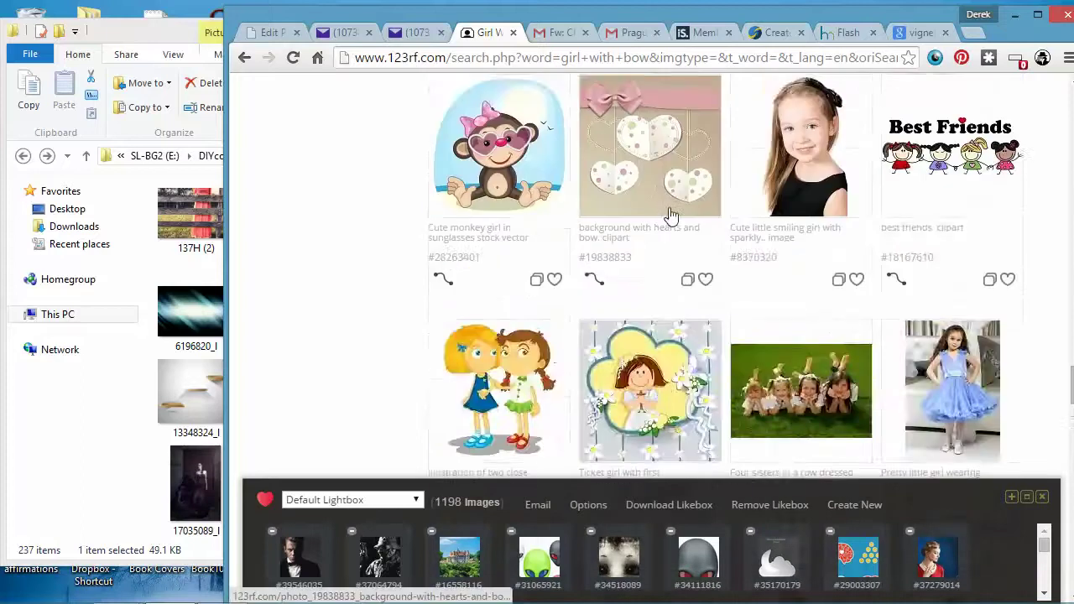
Open the Sagittarius or Archer woman photo page and scroll to its JPG/TIFF sizes.
mouse_move(799, 318)
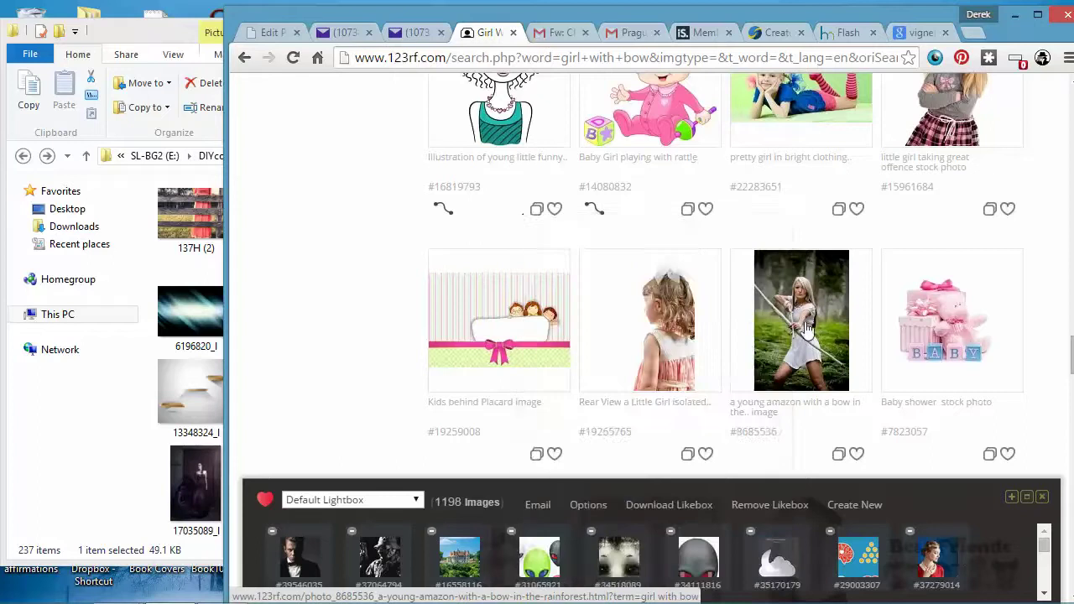
scroll(805, 335, down, 5)
scroll(798, 309, down, 10)
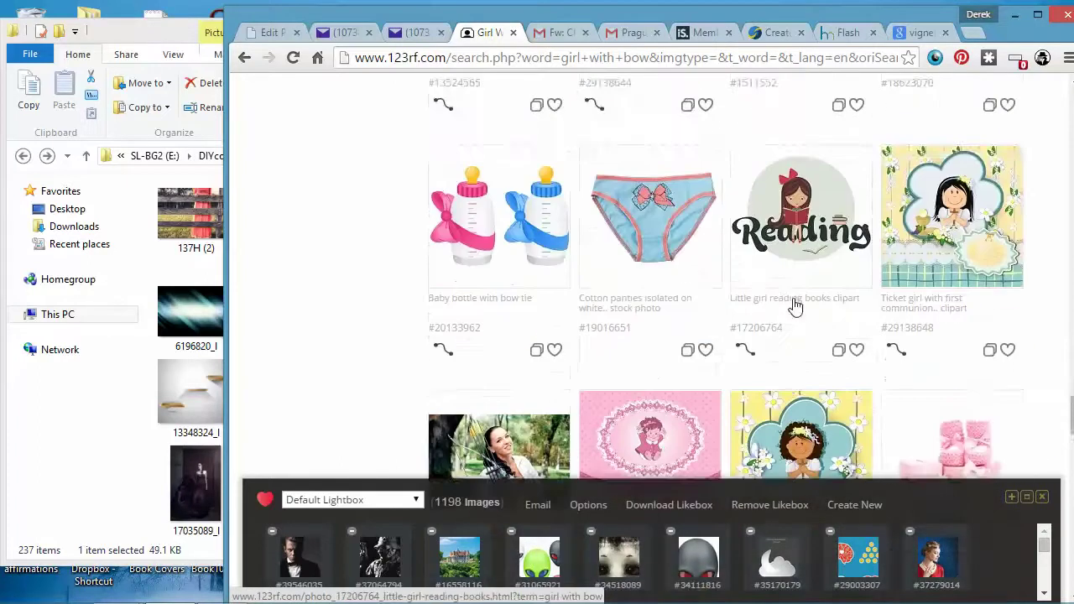
scroll(789, 311, down, 4)
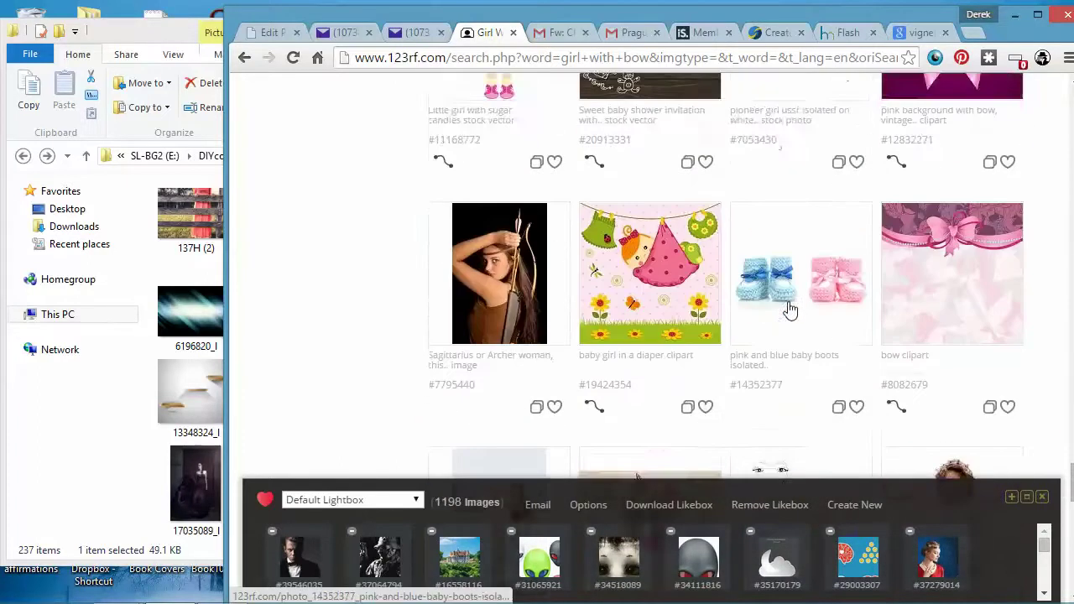
mouse_move(500, 216)
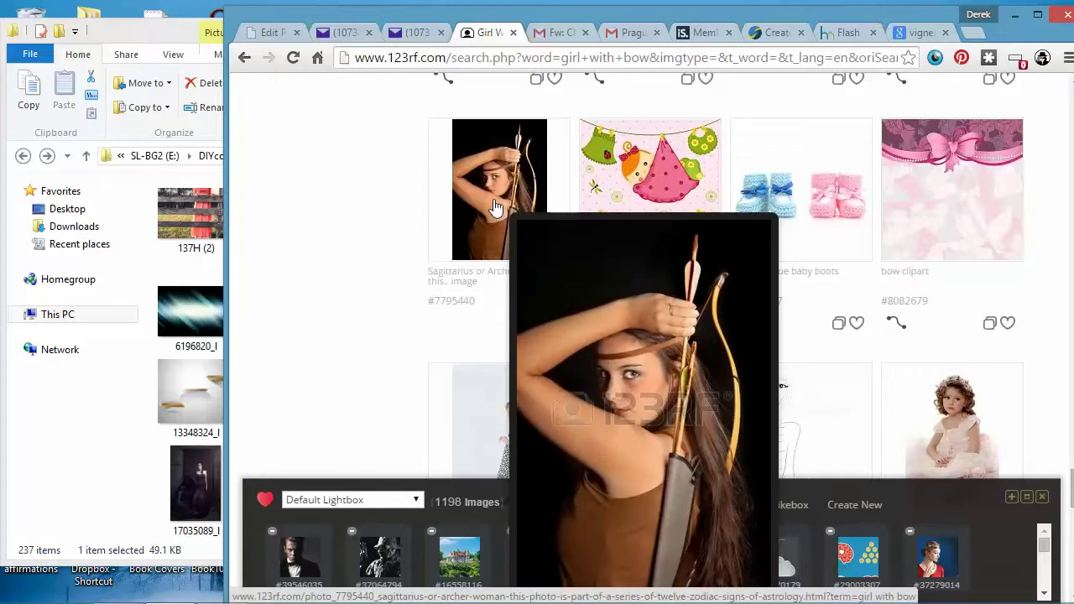
click(503, 217)
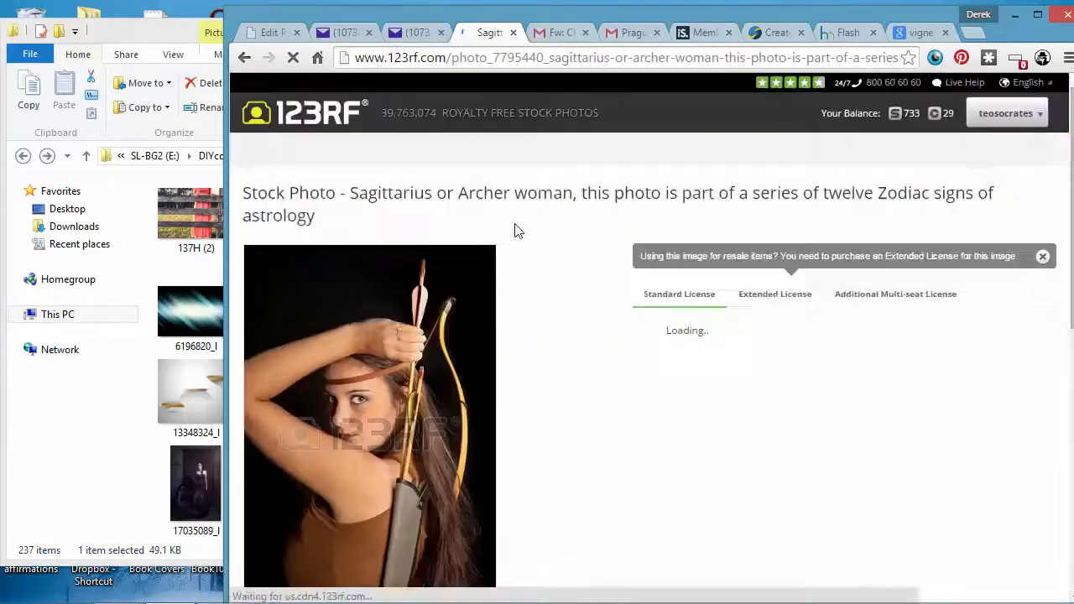
scroll(516, 231, down, 4)
scroll(571, 268, down, 1)
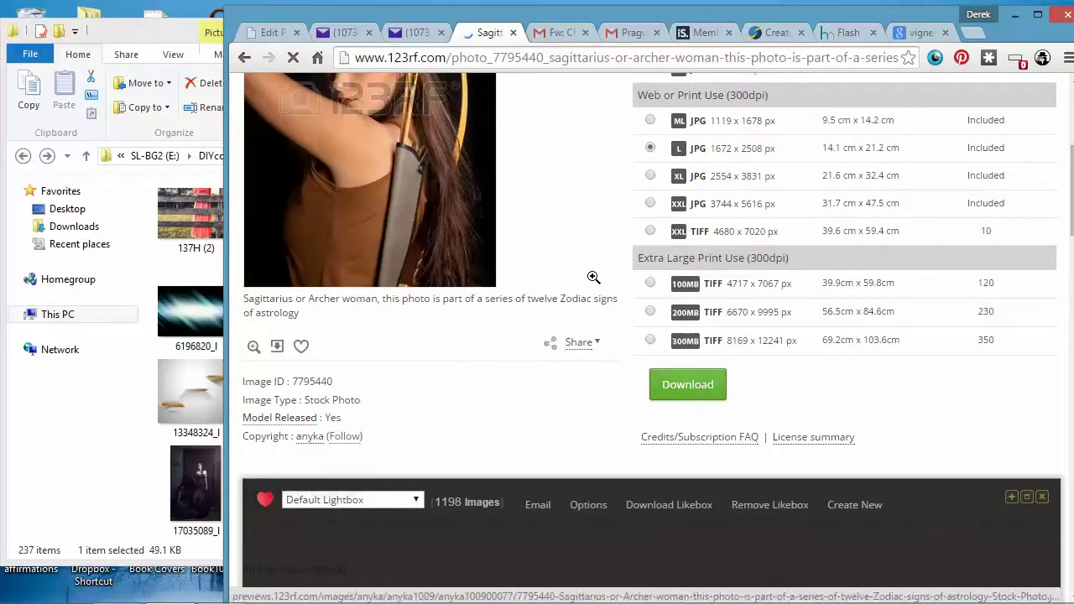
click(688, 388)
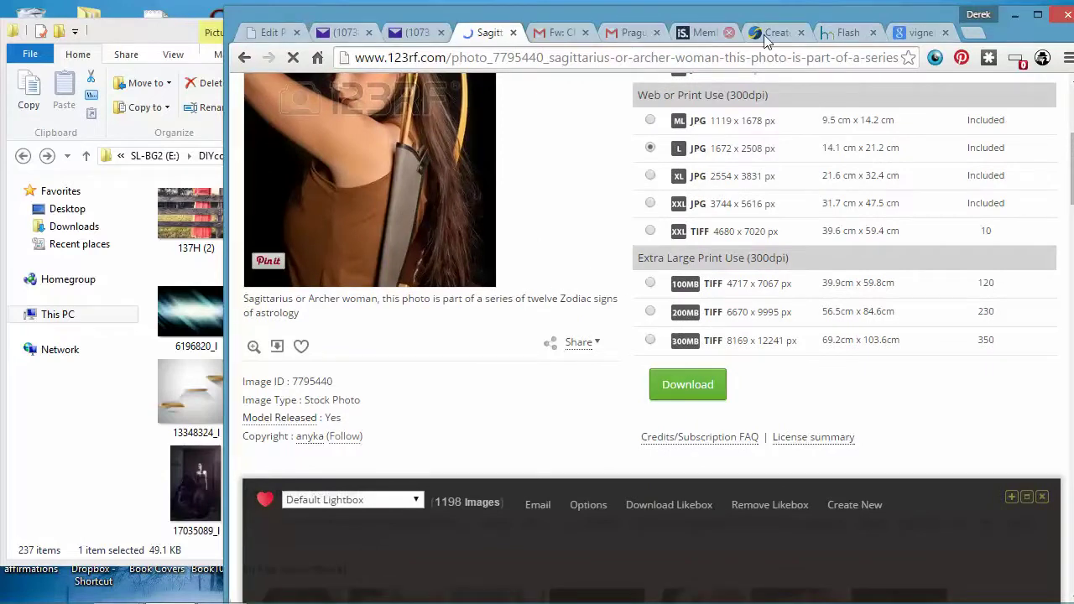
Download the Sagittarius archer woman photo from 123RF at size L JPG, then return to the cover editor.
click(843, 33)
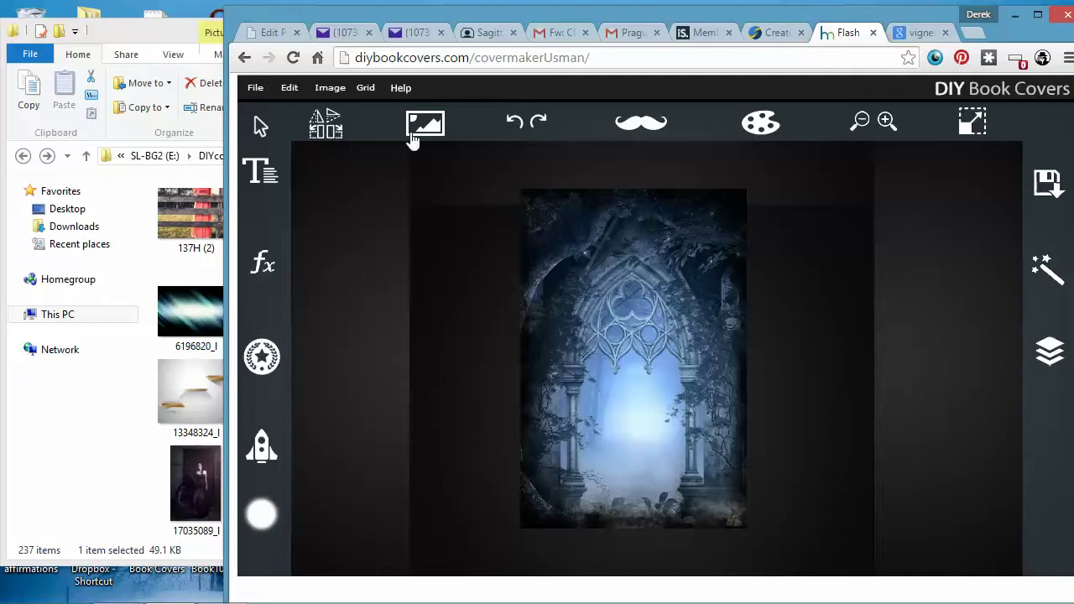
click(491, 38)
scroll(527, 246, up, 1)
scroll(384, 506, down, 3)
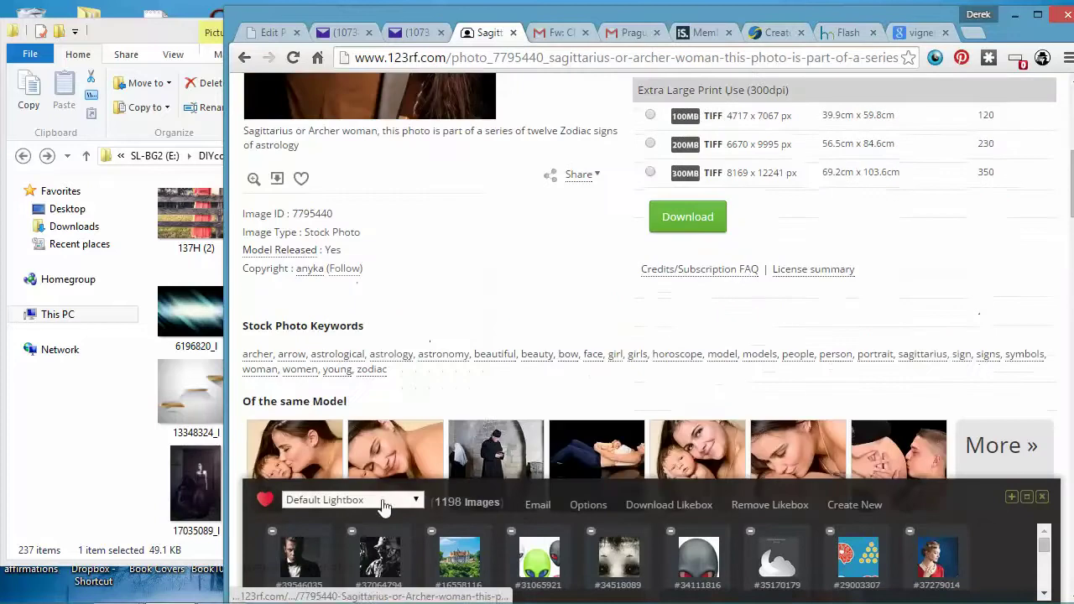
drag(226, 9, 243, 19)
drag(495, 36, 495, 20)
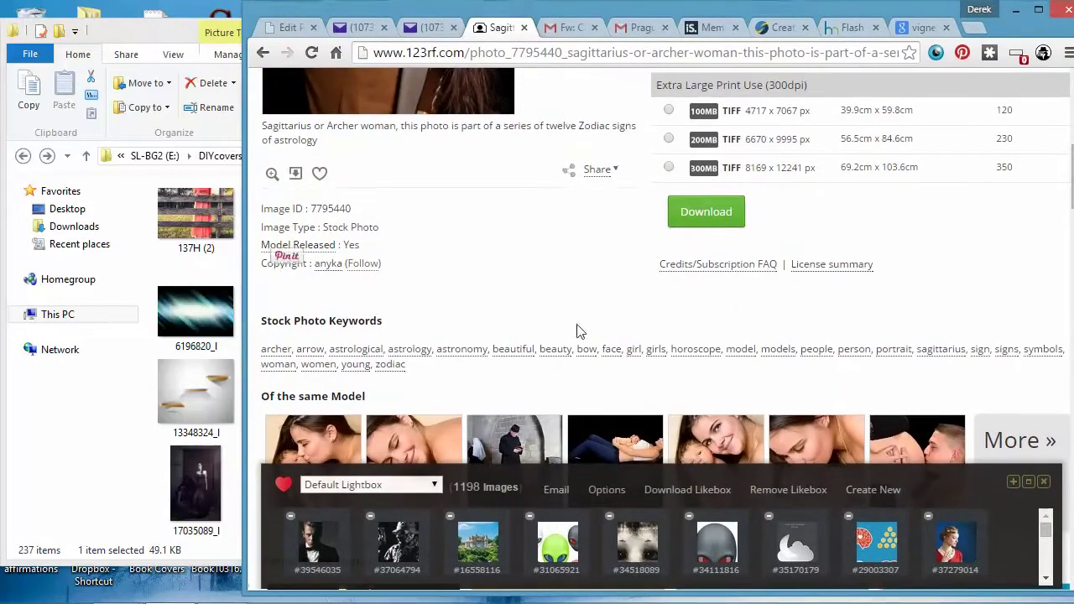
click(723, 218)
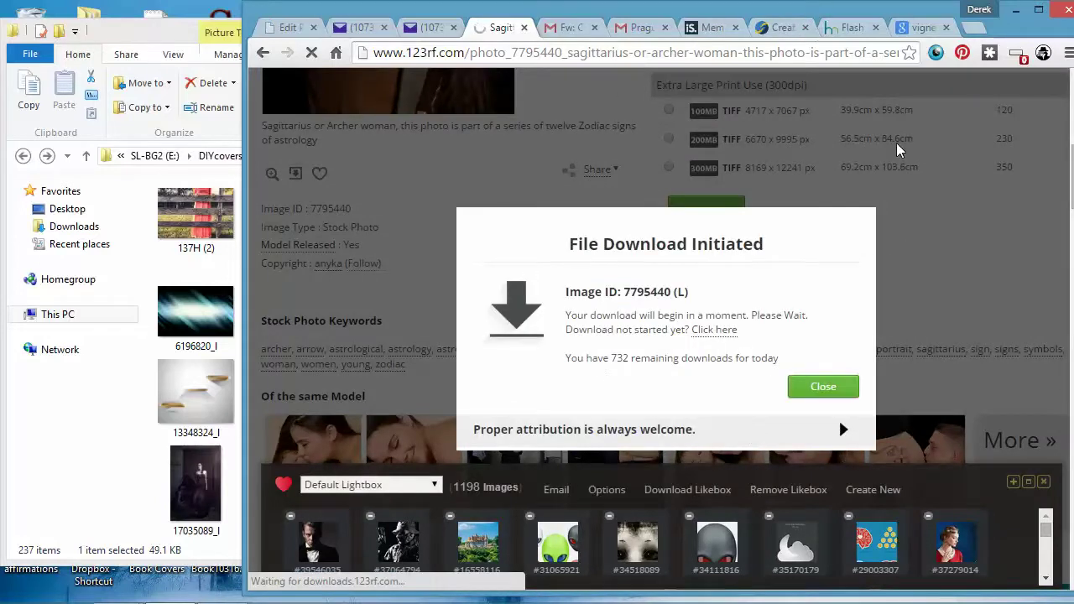
click(846, 28)
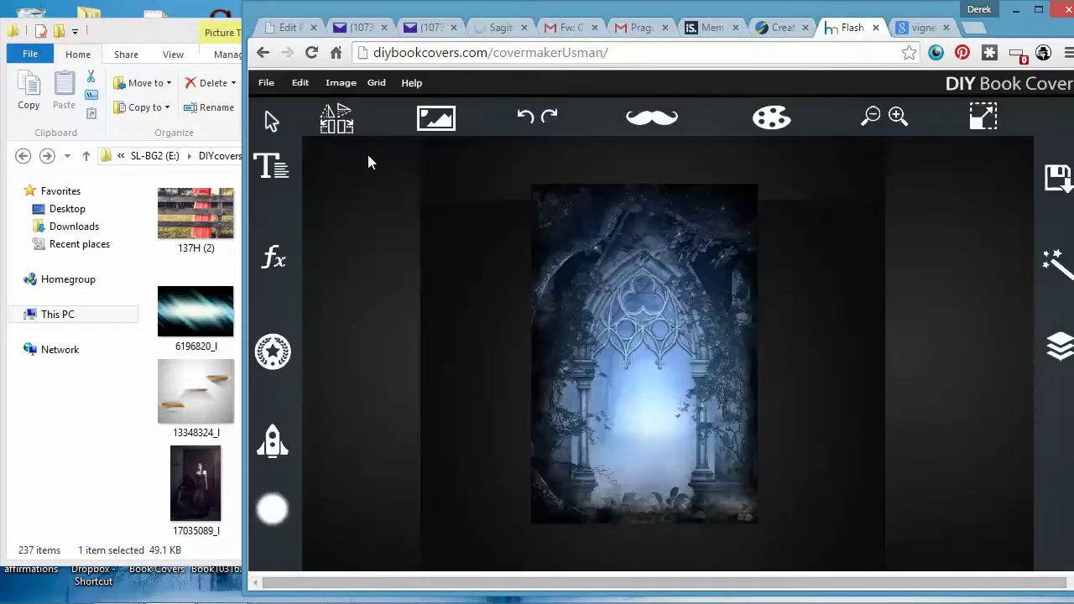
Start an image import and browse the newsamples folder for the woman-on-rock photo.
click(436, 118)
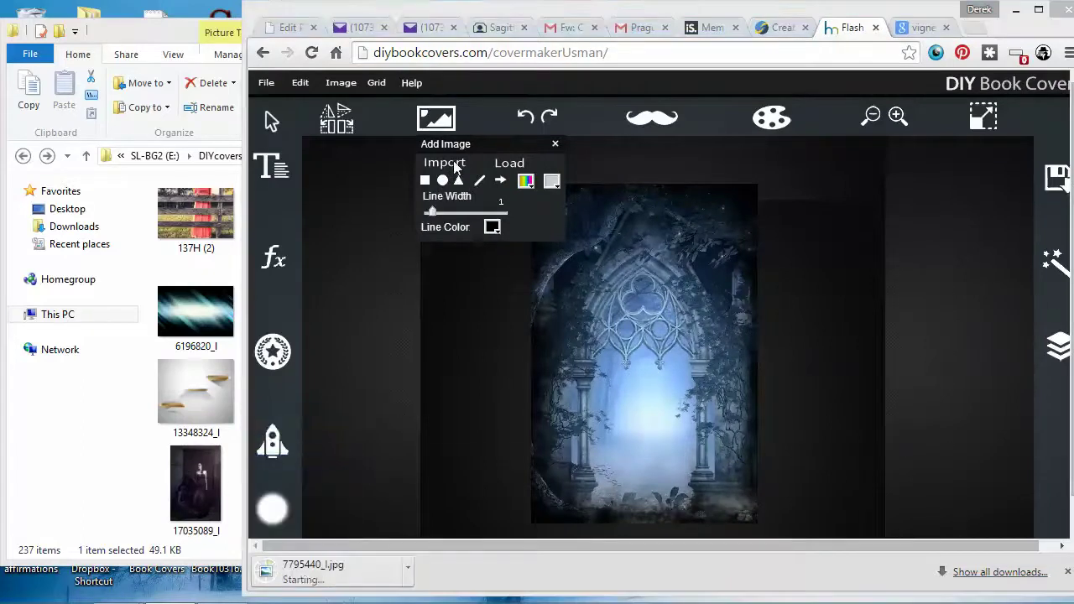
click(454, 166)
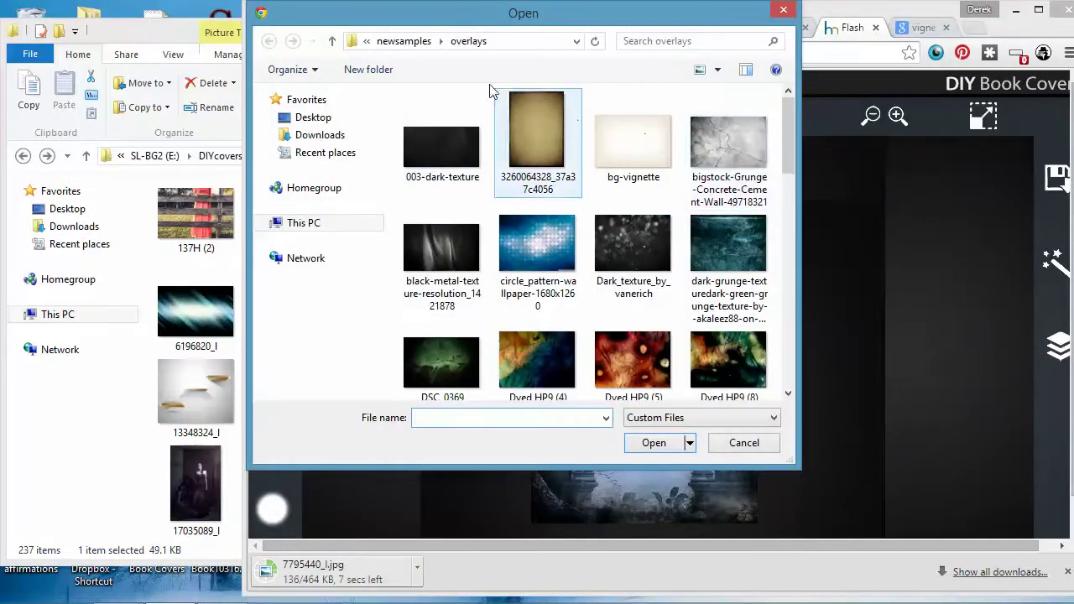
click(407, 41)
drag(783, 101, 790, 201)
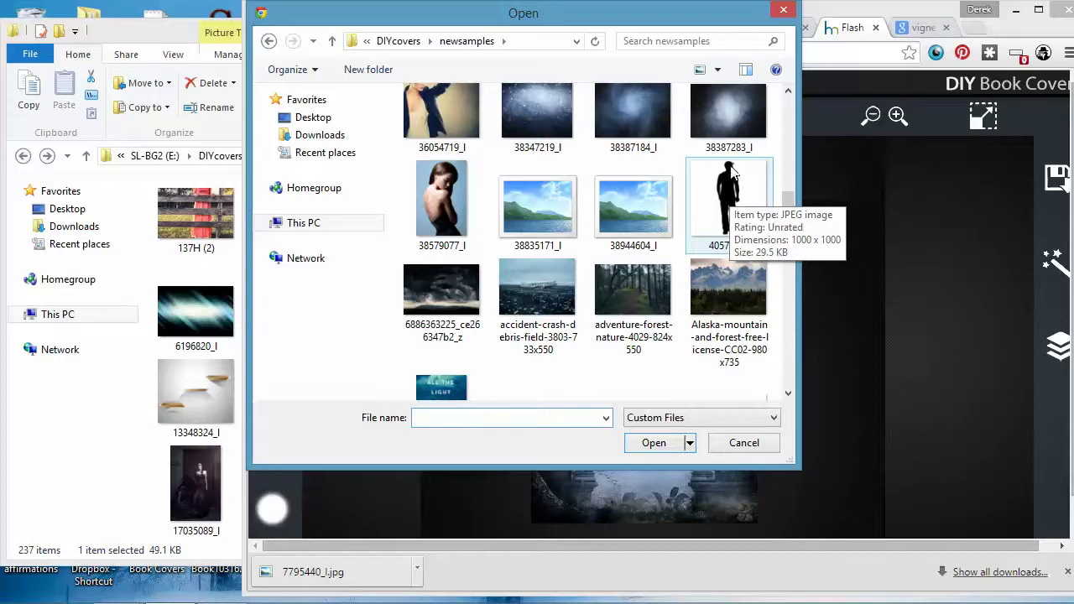
drag(789, 207, 796, 237)
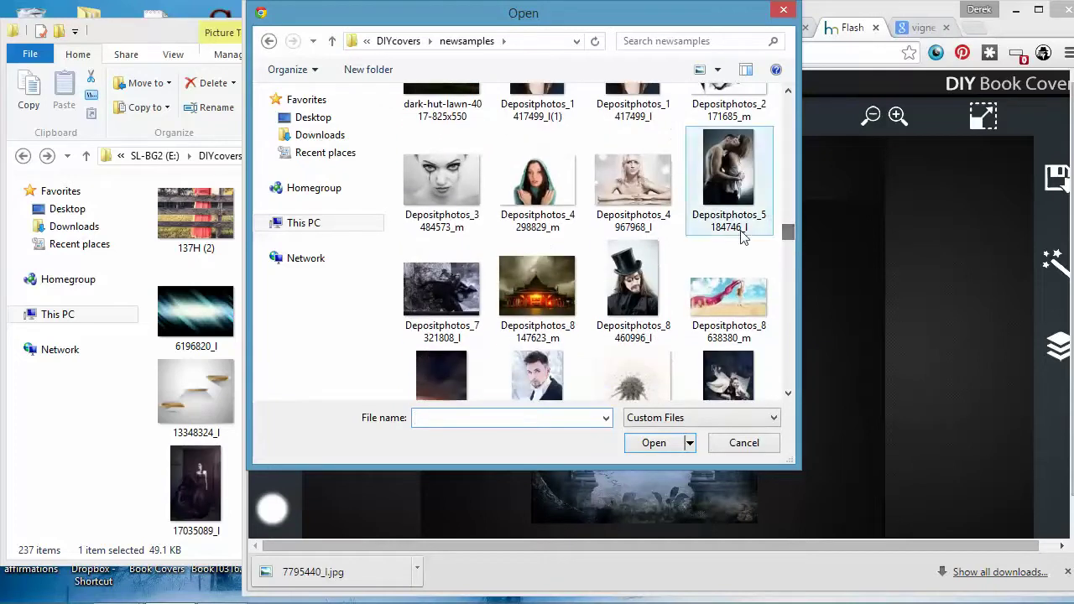
scroll(796, 232, up, 2)
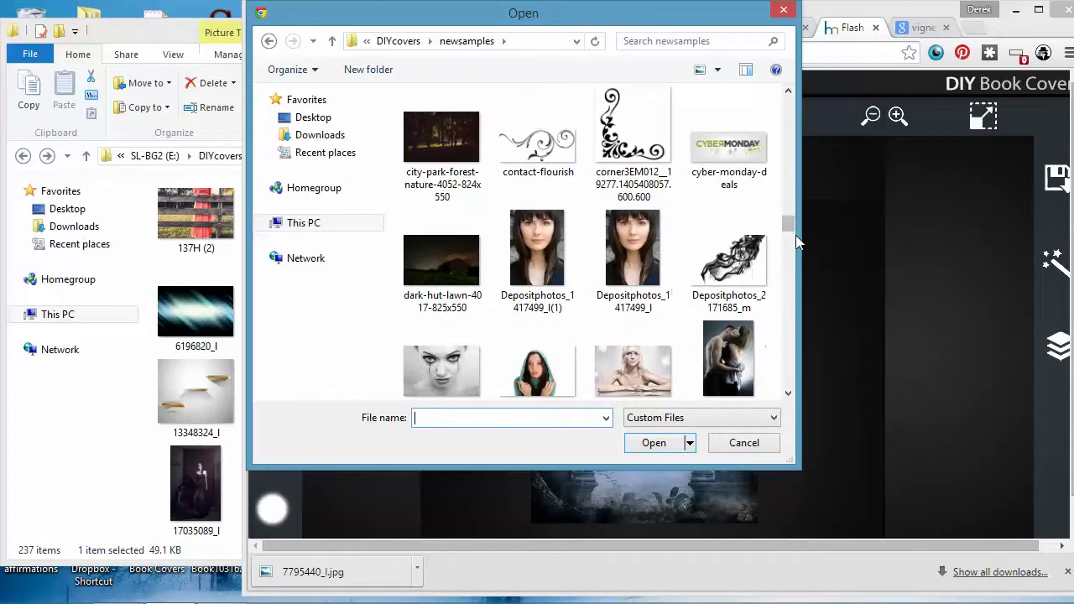
scroll(796, 239, down, 5)
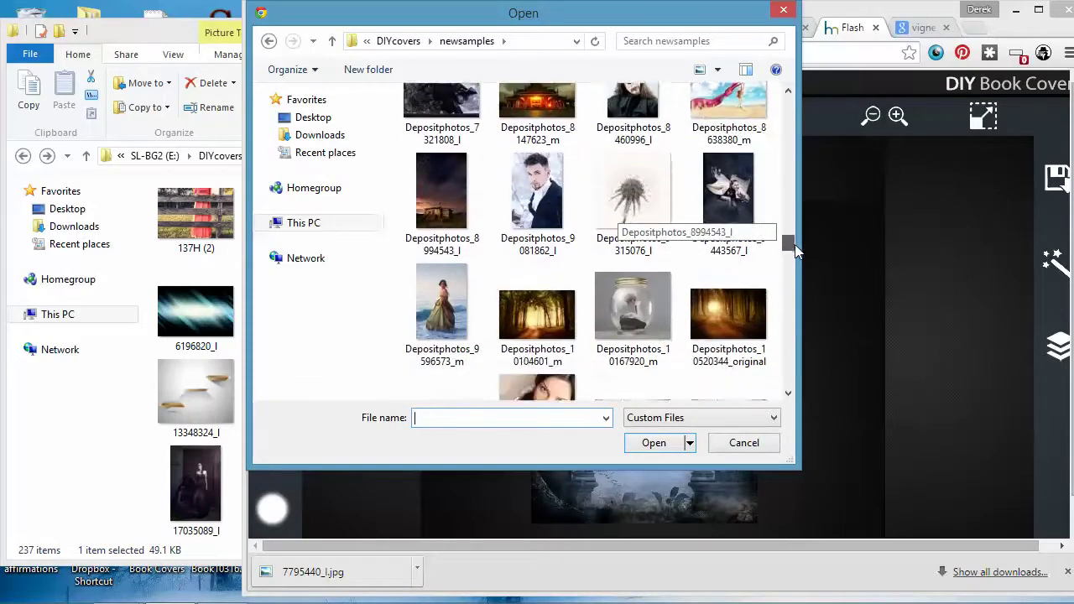
drag(795, 256, 798, 287)
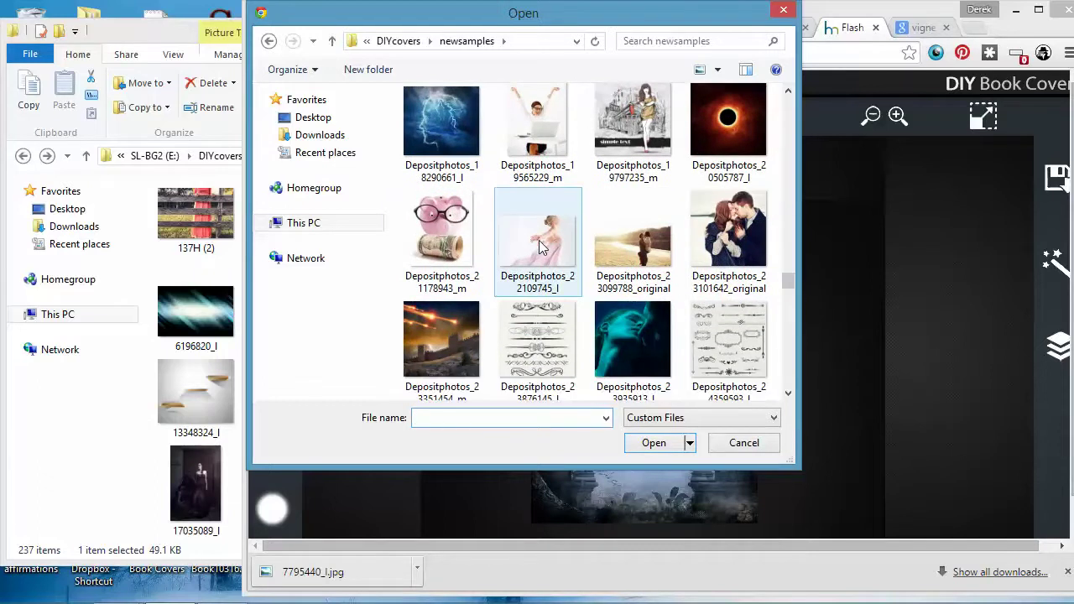
drag(787, 280, 793, 333)
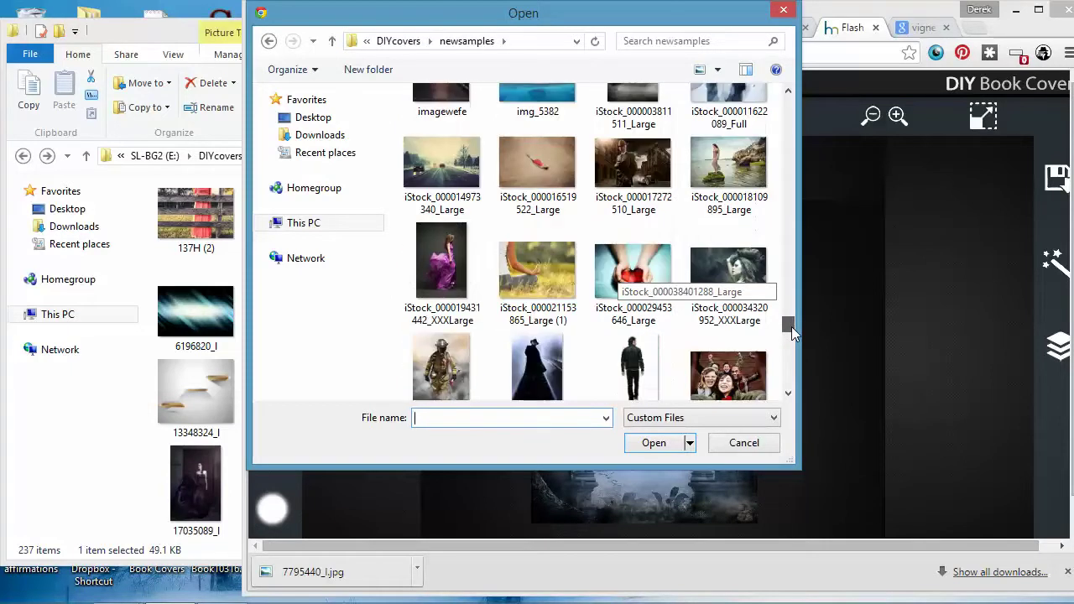
drag(794, 333, 794, 335)
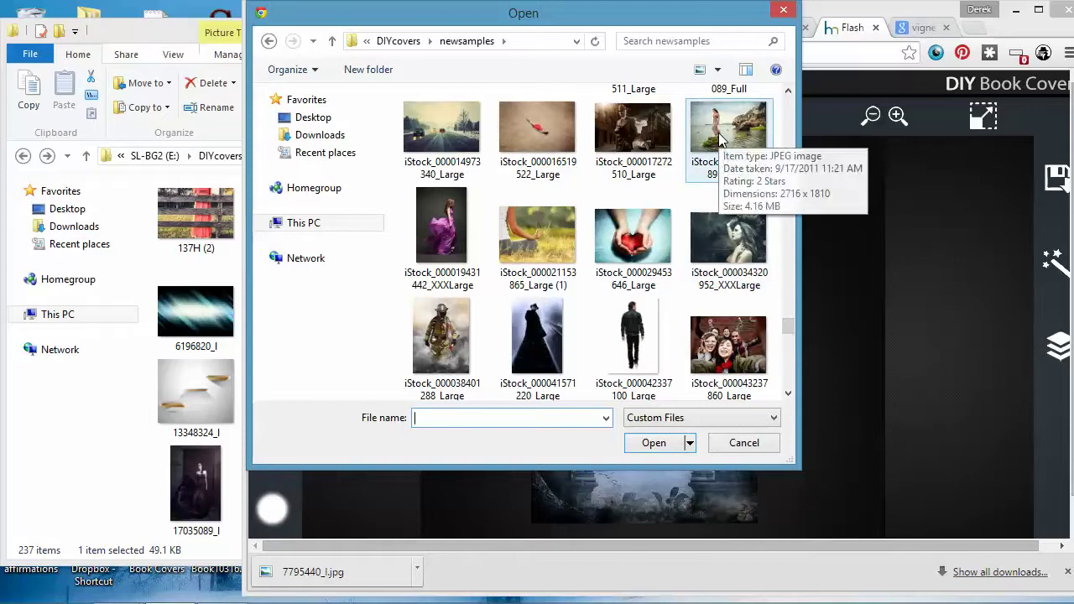
Import the iStock woman-on-rock photo and move it down over the lower cover.
click(719, 140)
click(660, 443)
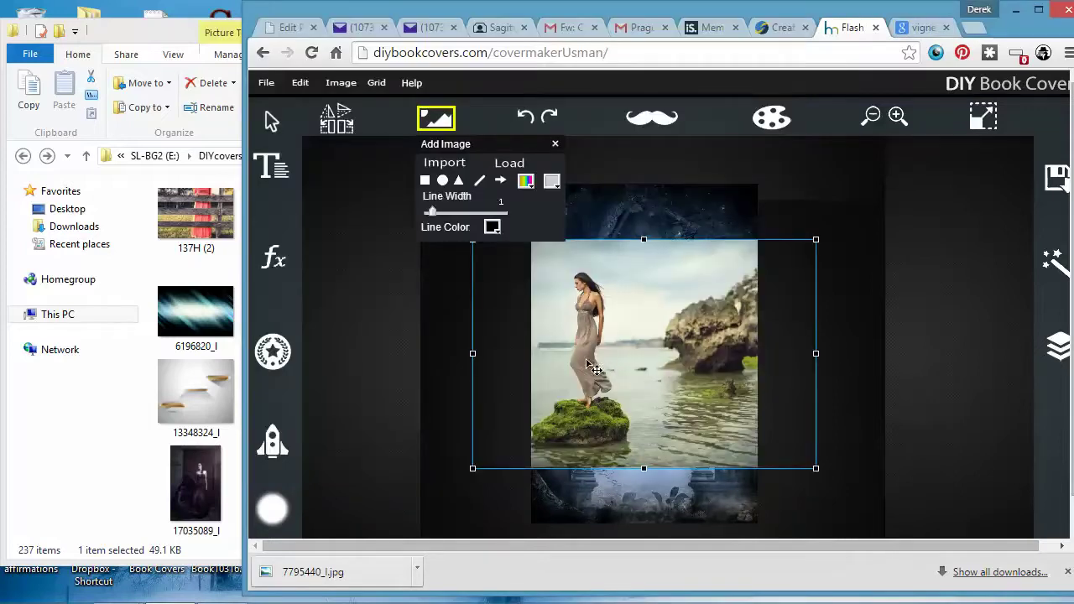
drag(603, 353, 666, 427)
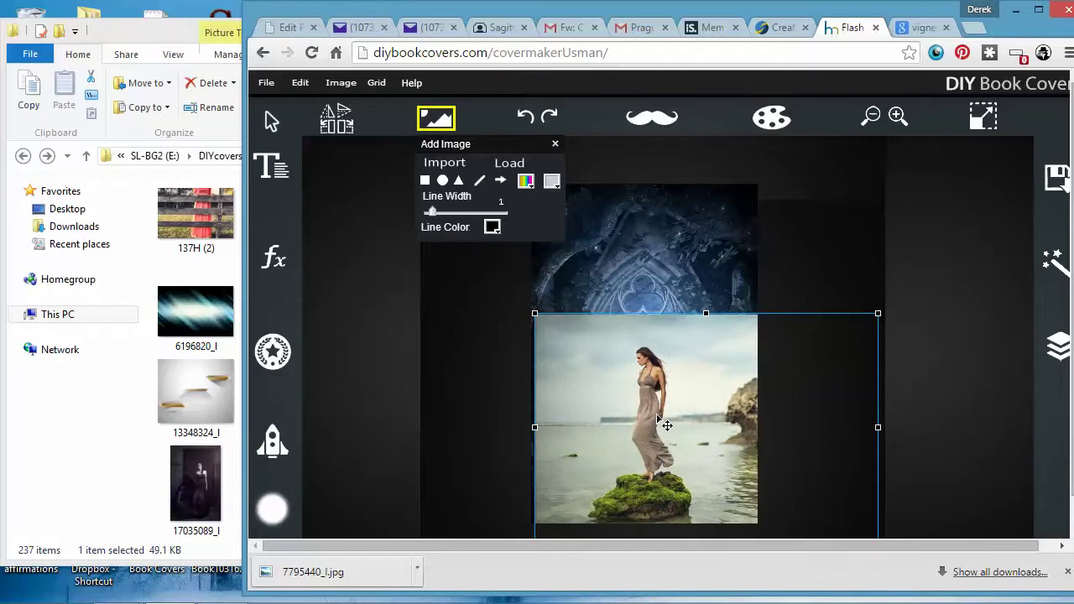
Select the woman photo on the cover, then deselect it.
click(765, 449)
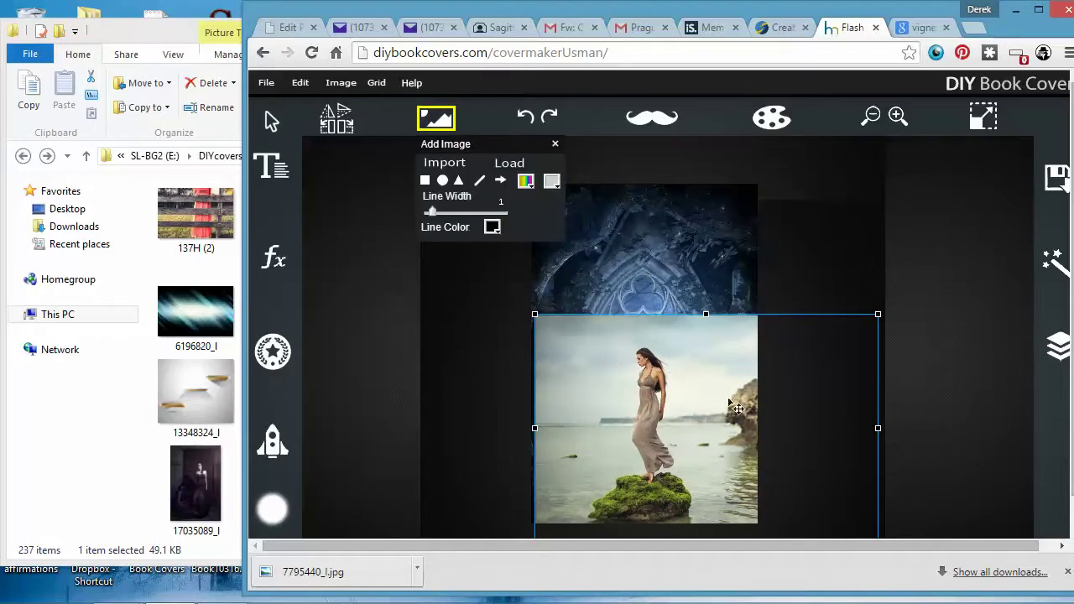
click(785, 252)
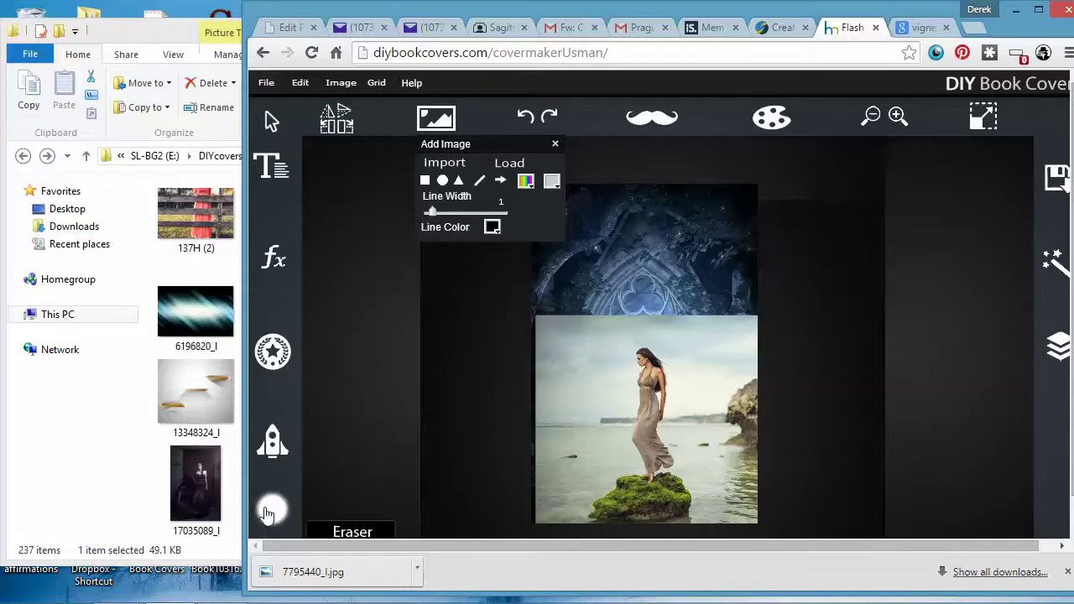
scroll(275, 505, down, 1)
Set the Eraser brush to size 127 with softness about 73 and zoom in on the cover.
click(277, 480)
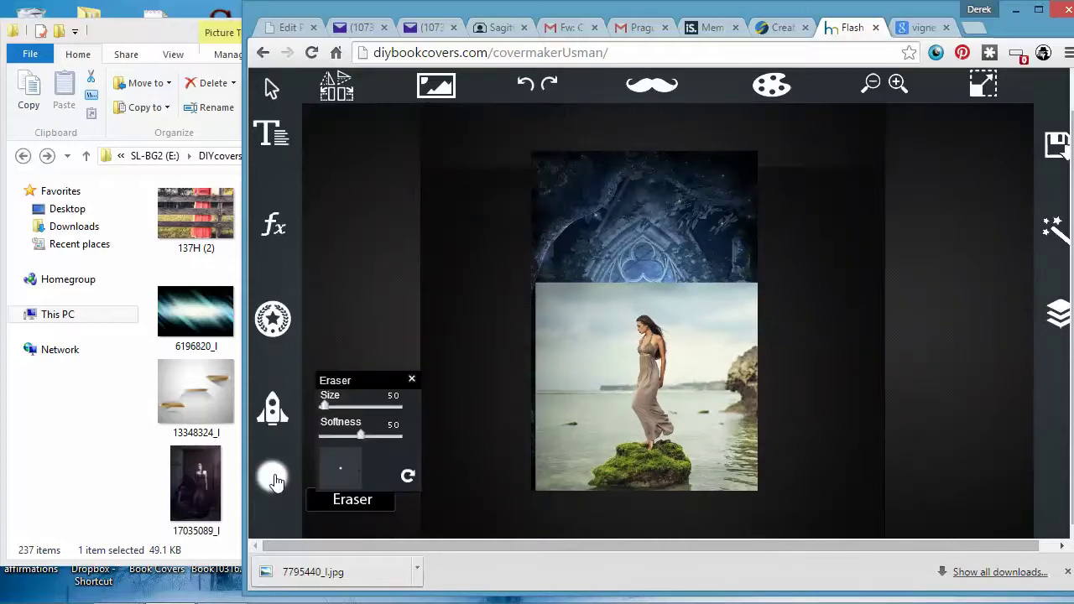
mouse_move(324, 405)
mouse_down()
mouse_move(369, 405)
mouse_move(362, 436)
mouse_move(314, 445)
mouse_move(379, 454)
mouse_up()
click(334, 407)
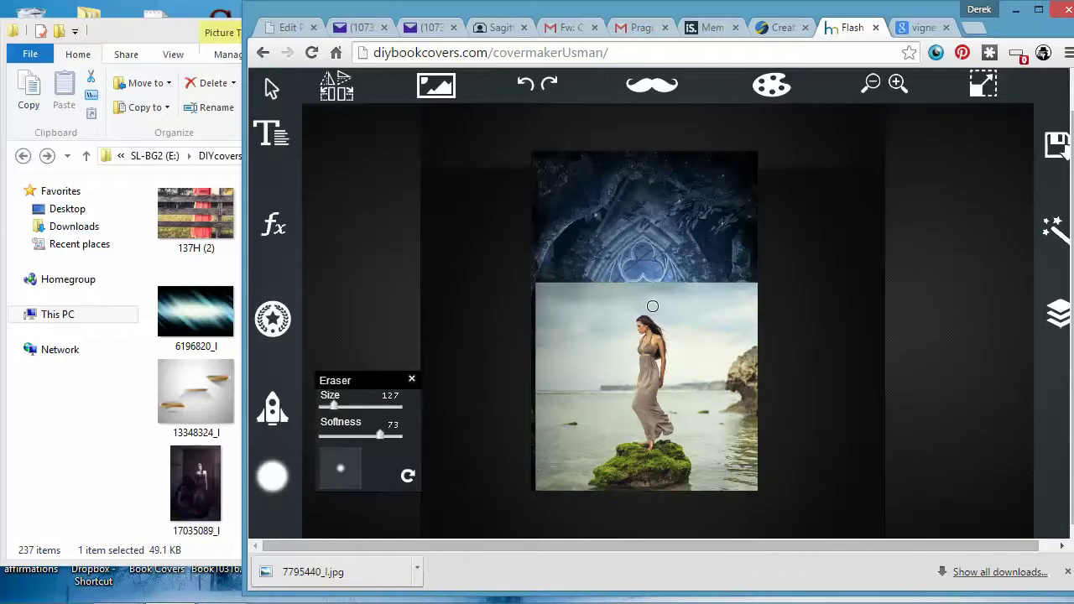
click(898, 82)
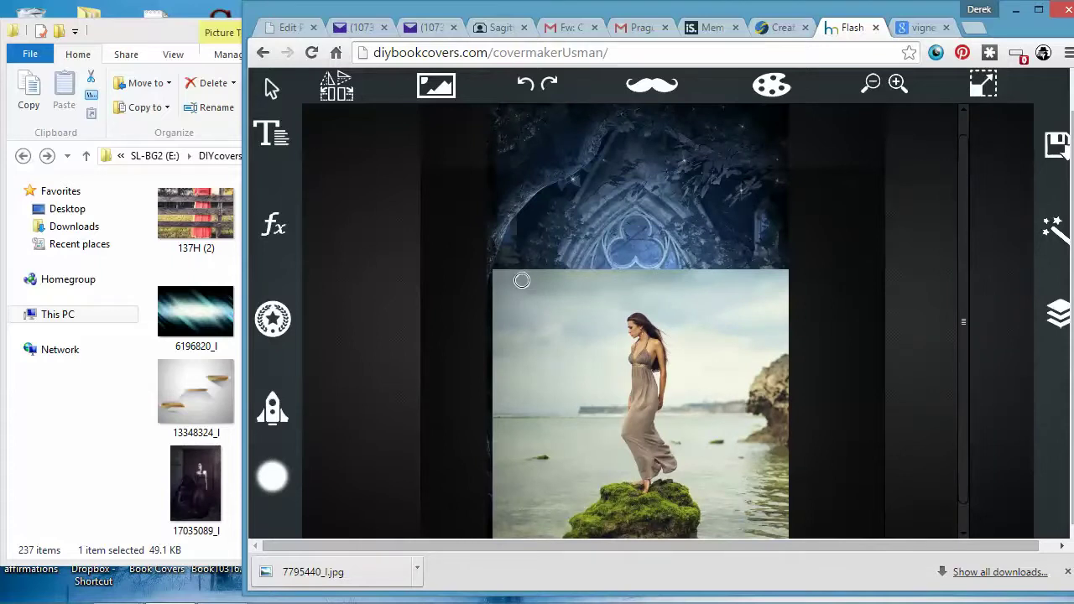
click(1059, 313)
On the top photo layer, erase the top edge and the woman's left side with eraser size 344.
click(1028, 387)
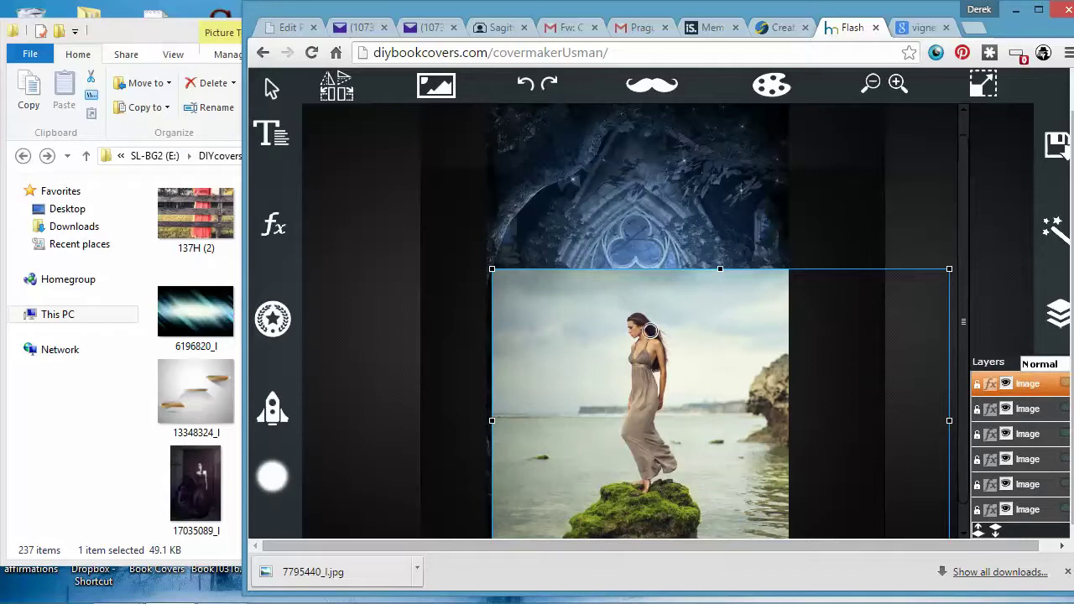
mouse_move(666, 284)
mouse_down()
mouse_move(551, 281)
mouse_move(781, 286)
mouse_move(605, 284)
mouse_move(605, 319)
mouse_move(627, 294)
mouse_move(699, 310)
mouse_move(645, 302)
mouse_move(558, 328)
mouse_up()
click(279, 476)
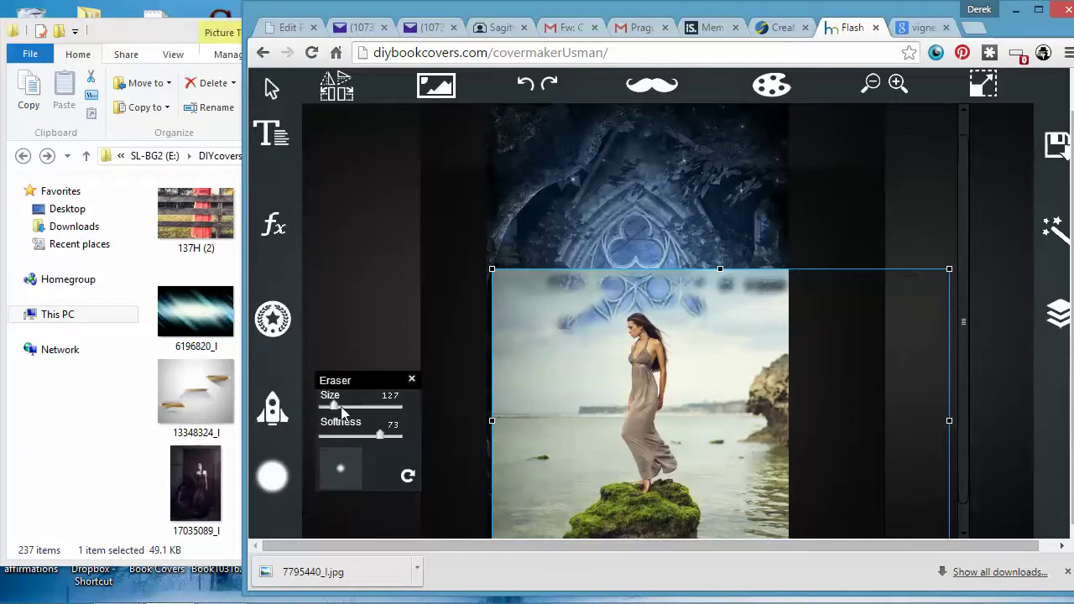
drag(338, 412, 364, 415)
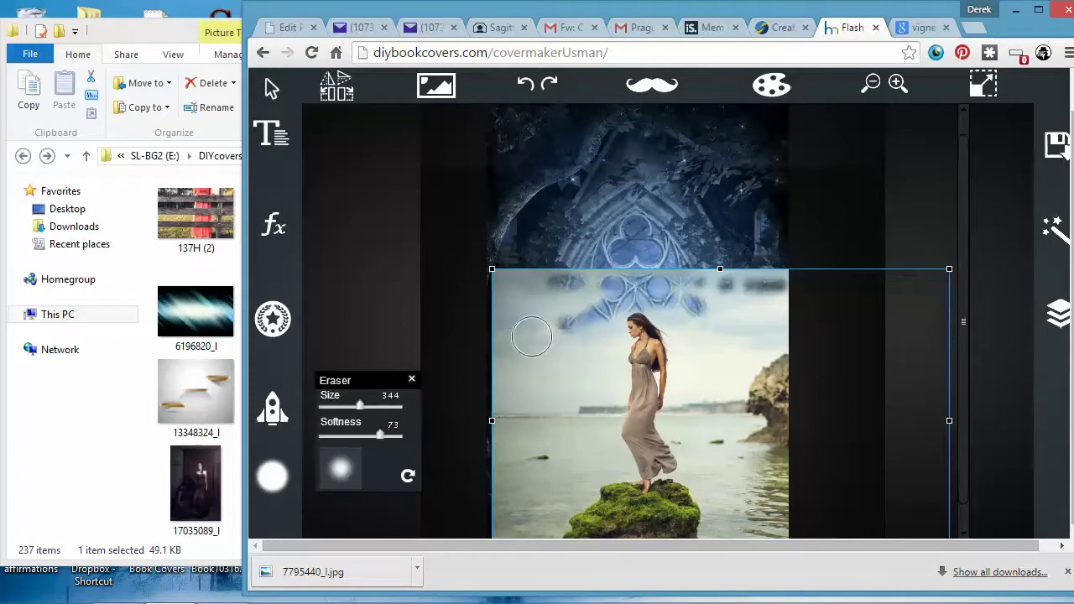
mouse_move(532, 330)
mouse_down()
mouse_move(539, 435)
mouse_move(557, 370)
mouse_move(578, 430)
mouse_move(593, 402)
mouse_move(554, 307)
mouse_up()
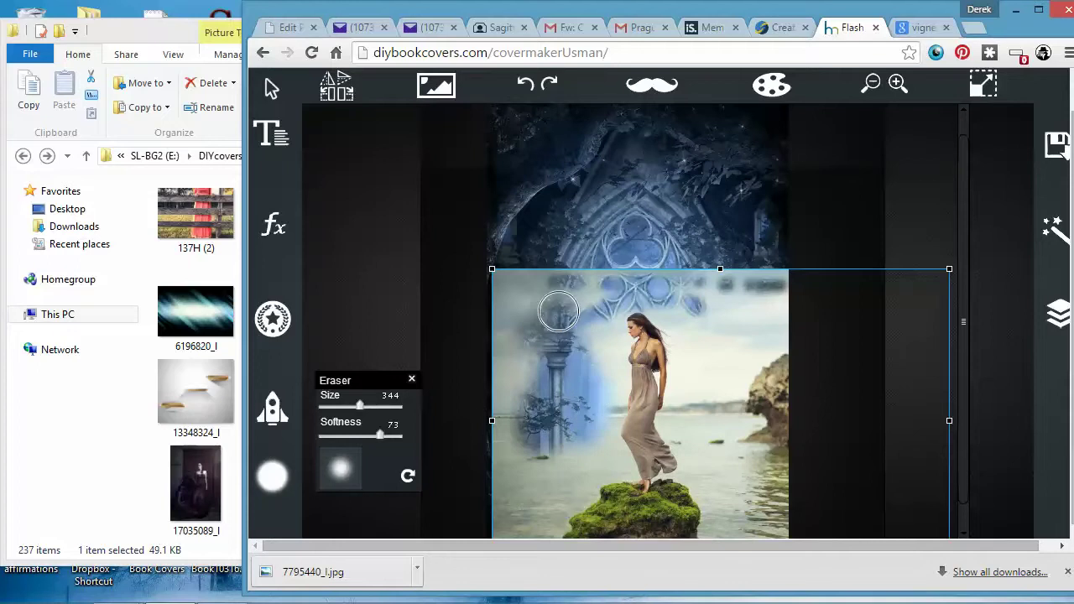
mouse_move(547, 344)
mouse_down()
mouse_move(509, 442)
mouse_move(526, 495)
mouse_move(663, 527)
mouse_move(748, 520)
mouse_move(605, 511)
mouse_move(547, 472)
mouse_up()
Zoom out to the whole cover and erase the rocks on the right and the mist at lower left.
scroll(547, 473, up, 5)
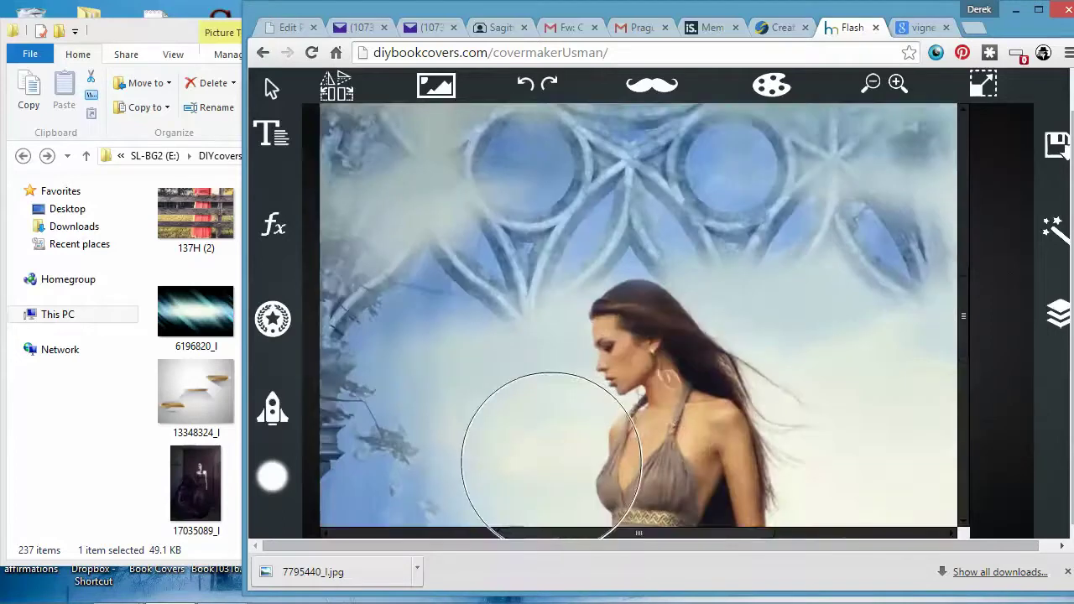
scroll(647, 369, up, 1)
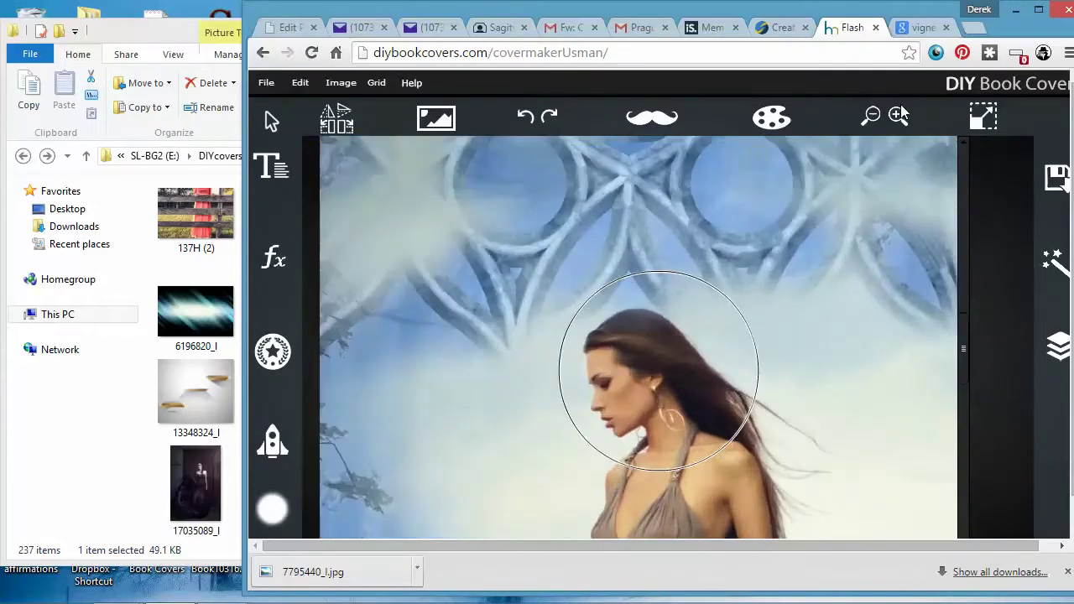
click(873, 118)
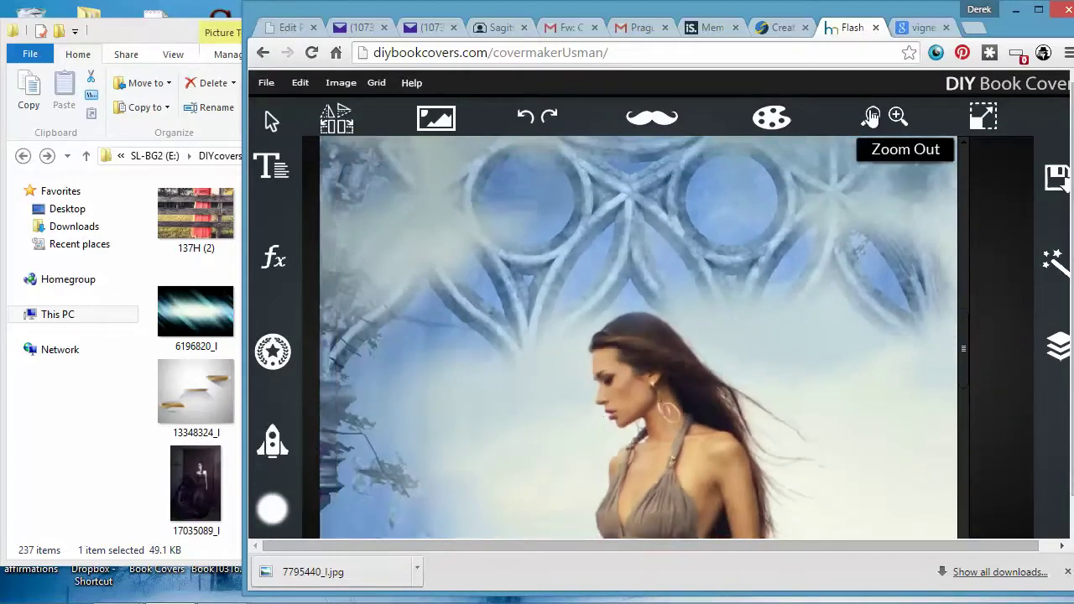
click(872, 118)
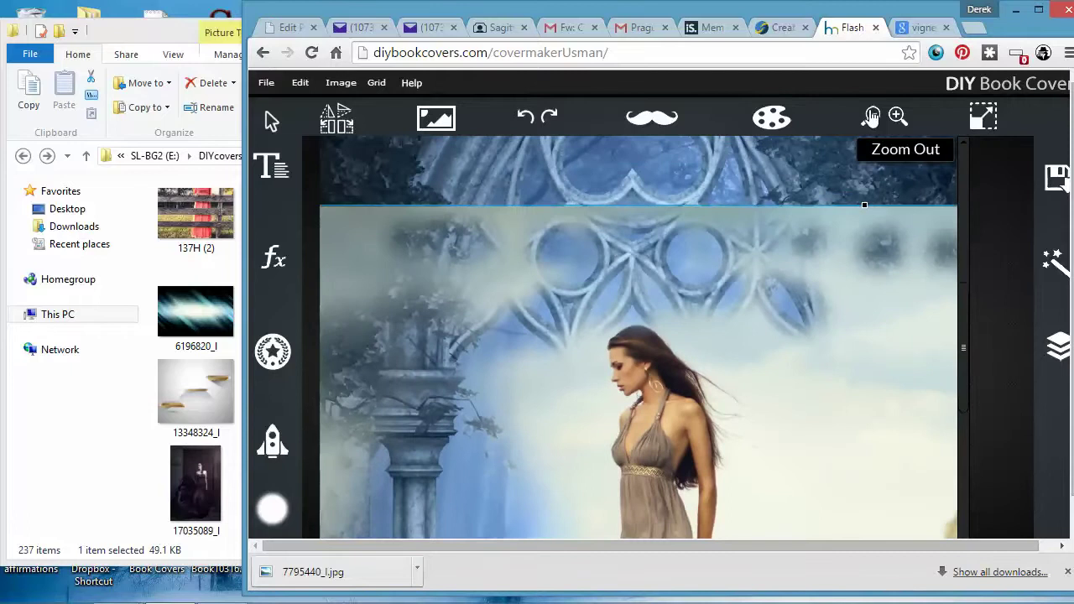
click(873, 117)
click(873, 117)
click(873, 117)
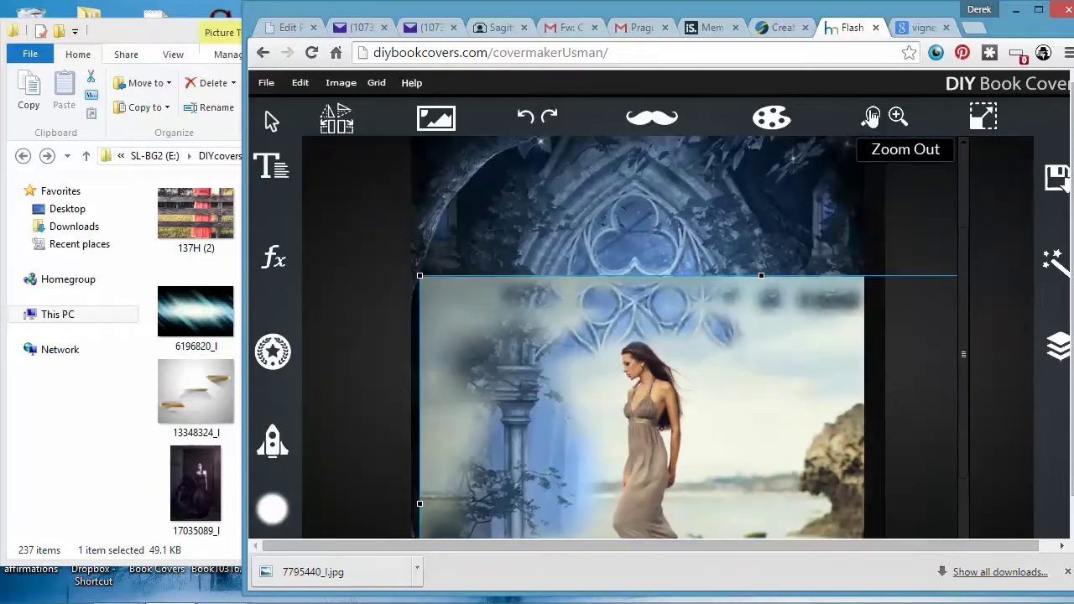
click(873, 118)
scroll(767, 443, up, 4)
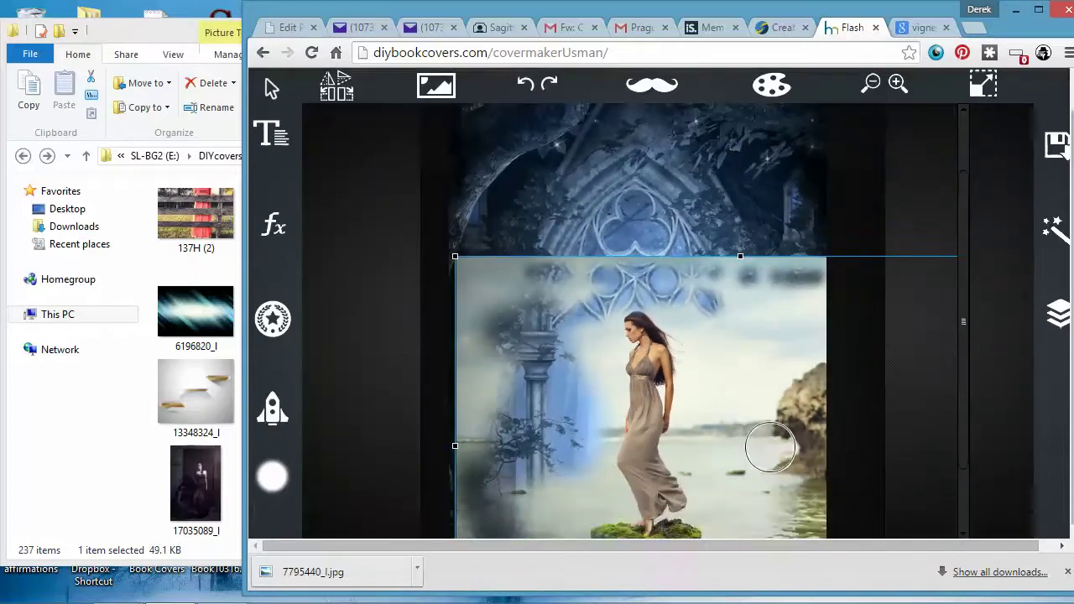
scroll(765, 491, up, 3)
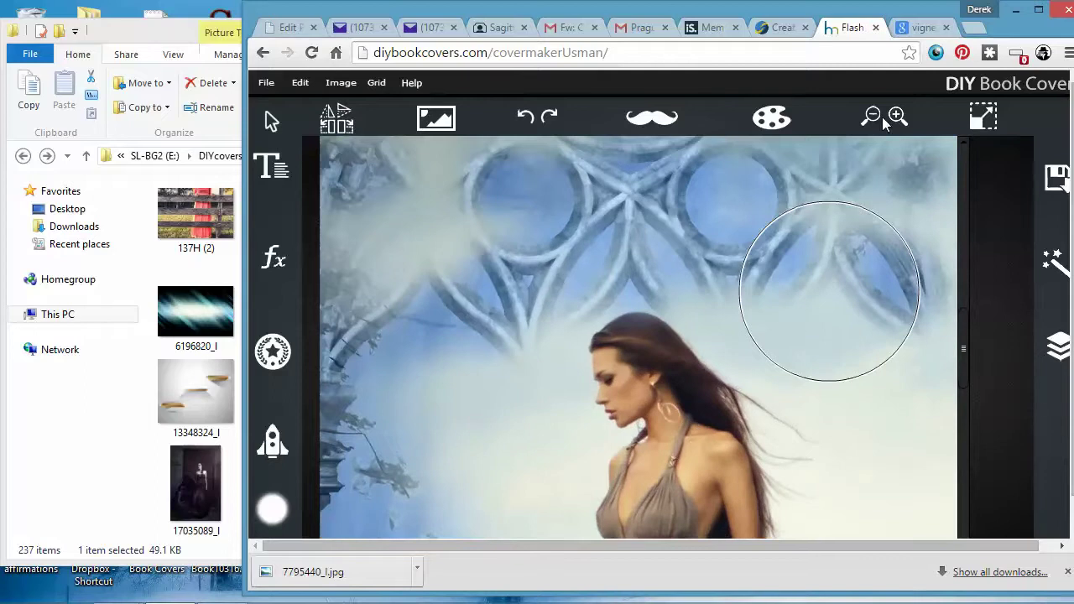
click(873, 117)
click(873, 118)
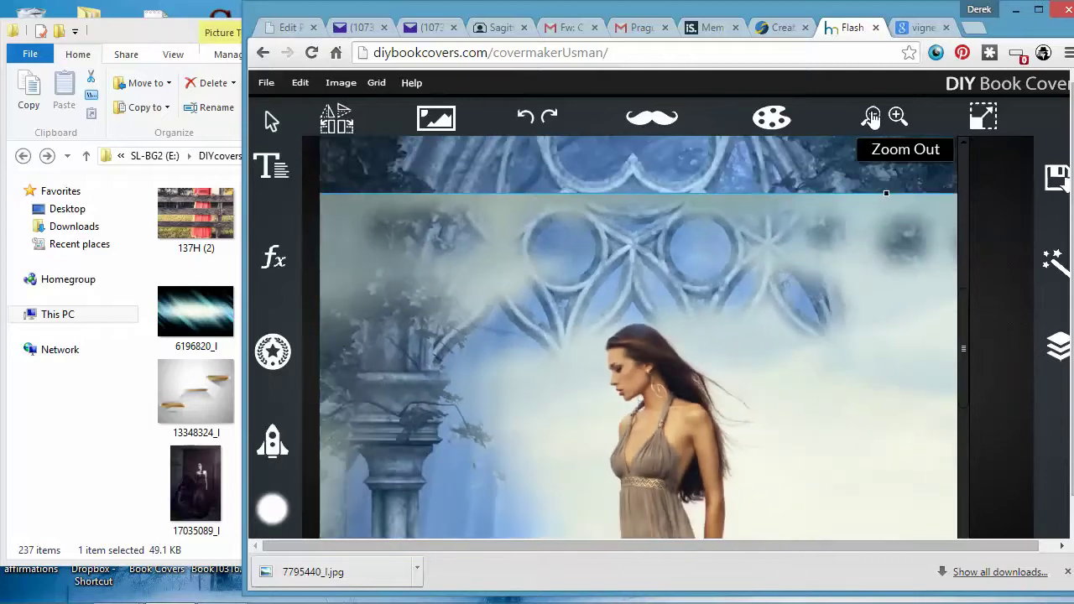
click(873, 118)
click(873, 117)
click(872, 117)
click(873, 118)
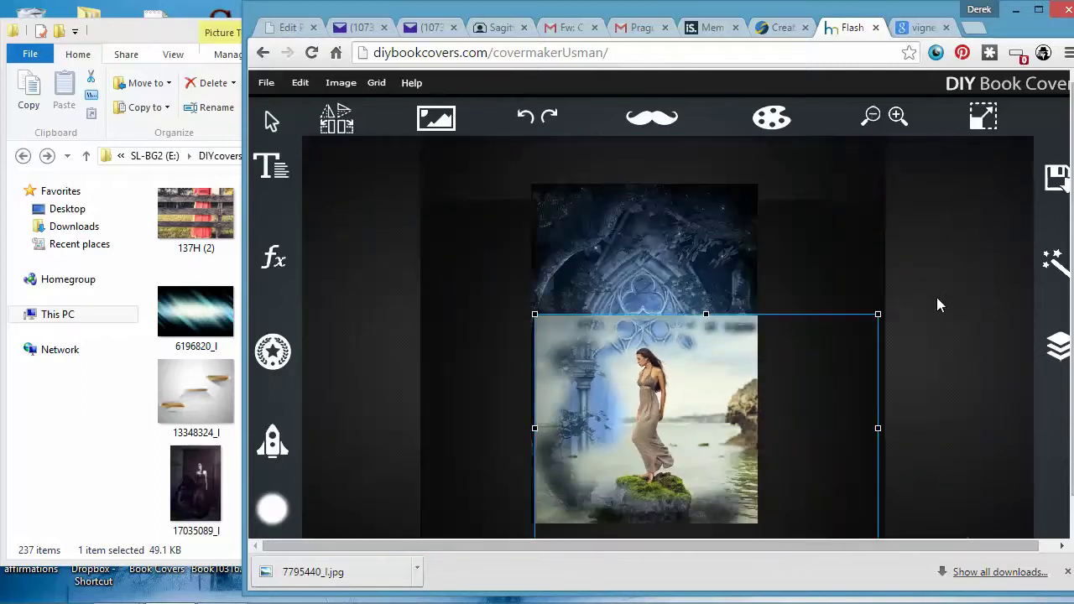
click(864, 282)
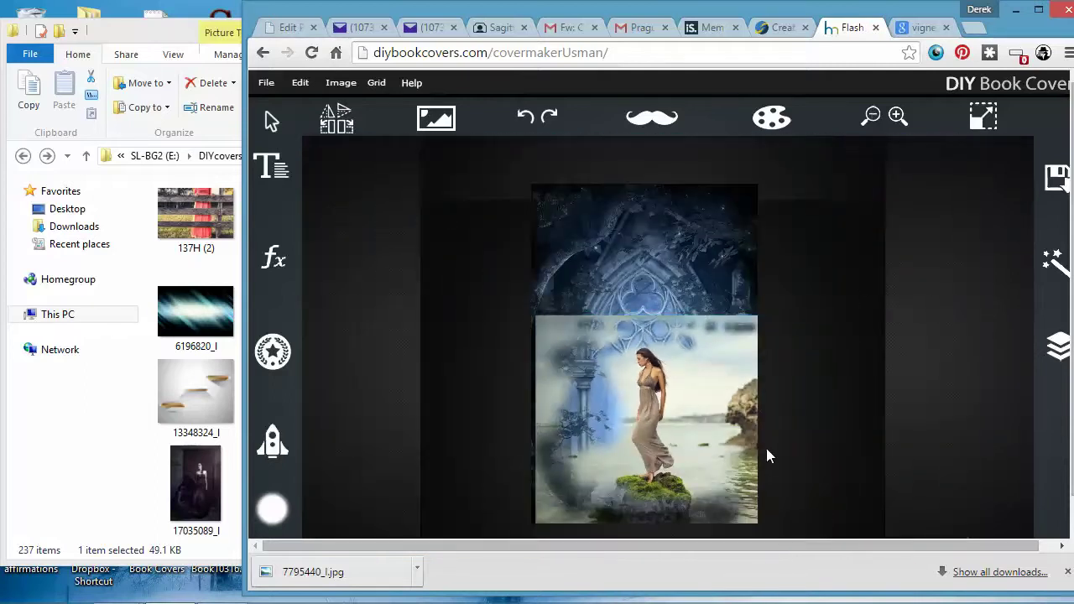
click(1059, 346)
click(1026, 417)
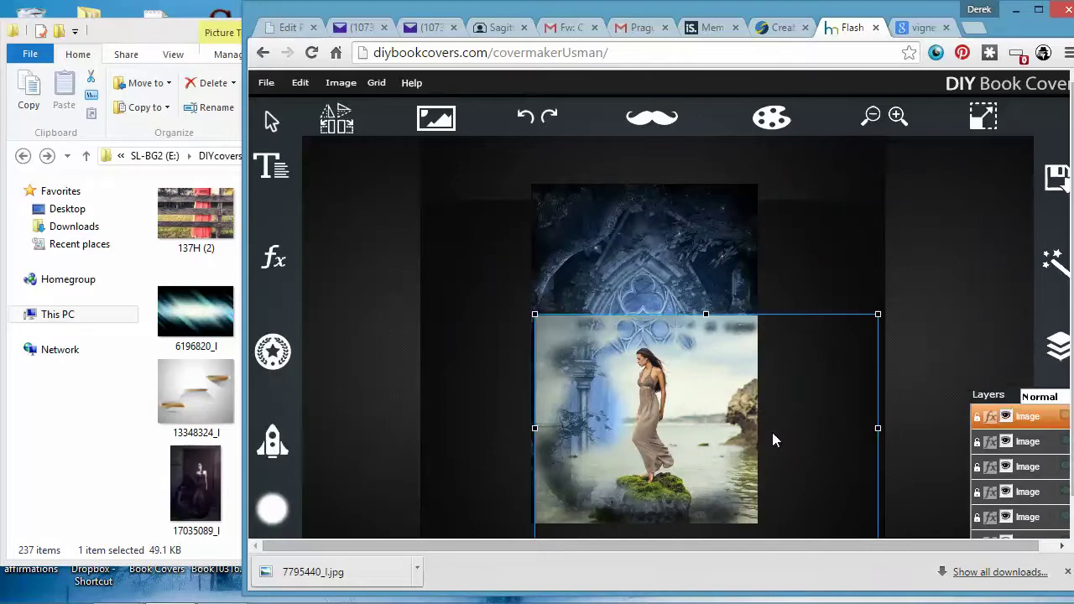
mouse_move(725, 420)
mouse_down()
mouse_move(726, 507)
mouse_move(693, 448)
mouse_move(680, 334)
mouse_move(678, 345)
mouse_move(712, 432)
mouse_move(720, 389)
mouse_move(702, 310)
mouse_move(738, 440)
mouse_move(734, 318)
mouse_move(723, 324)
mouse_move(752, 325)
mouse_move(753, 460)
mouse_move(742, 364)
mouse_move(739, 404)
mouse_move(754, 381)
mouse_move(751, 296)
mouse_move(740, 500)
mouse_move(753, 518)
mouse_move(744, 465)
mouse_up()
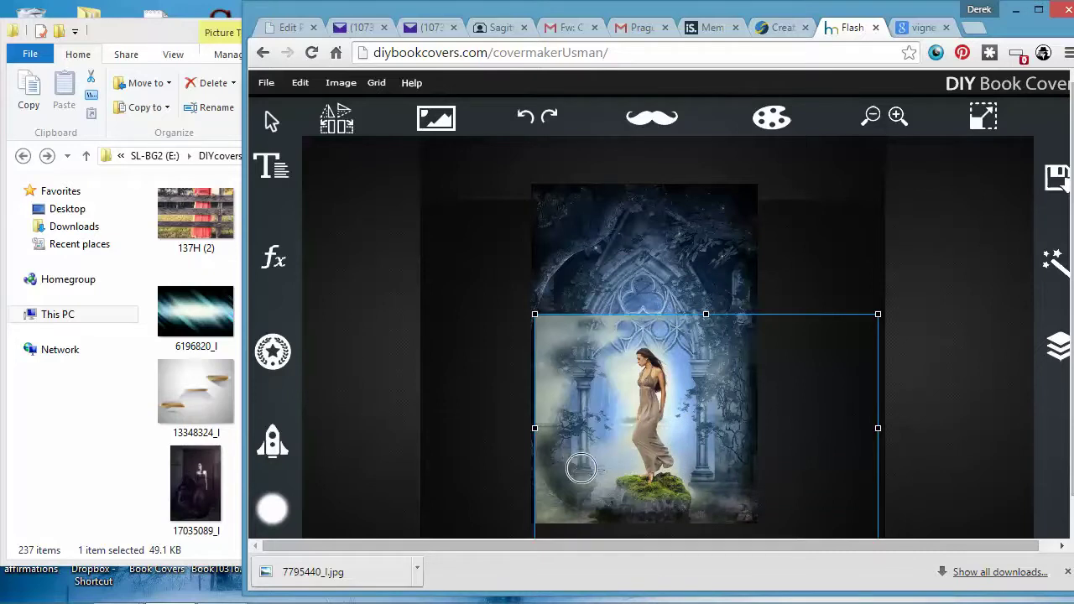
mouse_move(581, 467)
mouse_down()
mouse_move(626, 515)
mouse_move(556, 515)
mouse_move(533, 475)
mouse_move(546, 436)
mouse_move(540, 303)
mouse_move(551, 409)
mouse_move(542, 429)
mouse_move(555, 347)
mouse_move(584, 317)
mouse_move(720, 328)
mouse_move(647, 324)
mouse_move(596, 331)
mouse_move(618, 341)
mouse_move(552, 347)
mouse_move(544, 503)
mouse_move(556, 509)
mouse_move(570, 442)
mouse_move(599, 511)
mouse_move(613, 494)
mouse_move(613, 358)
mouse_move(603, 426)
mouse_up()
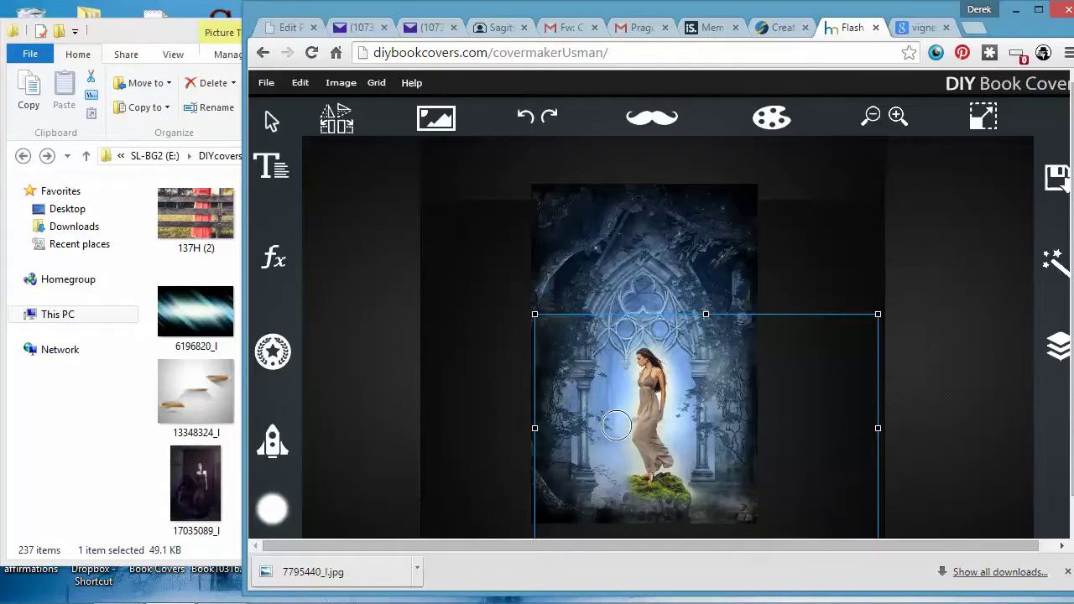
click(272, 509)
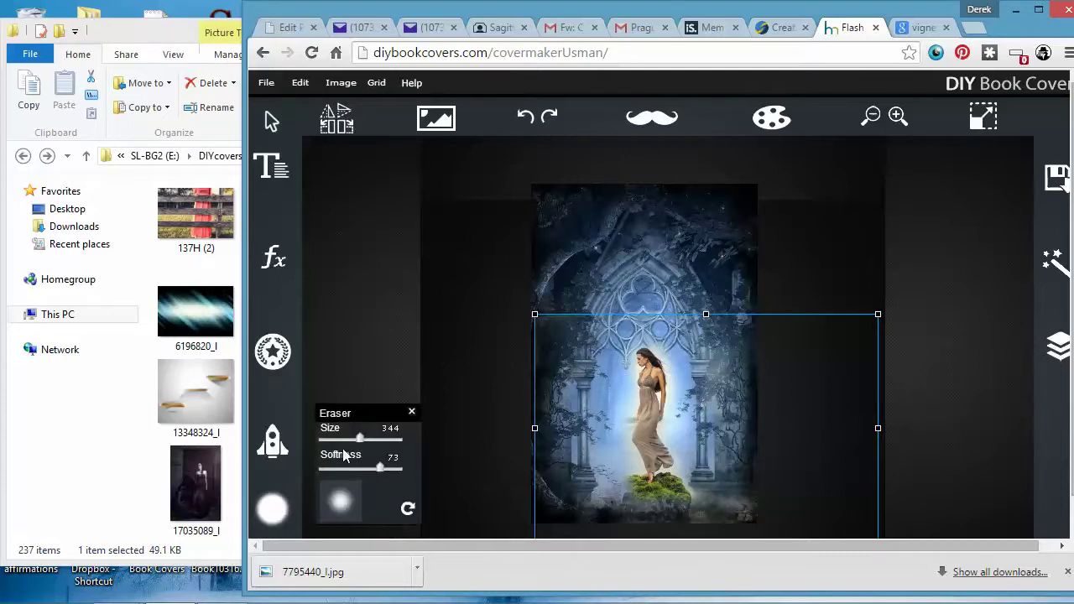
drag(360, 439, 337, 439)
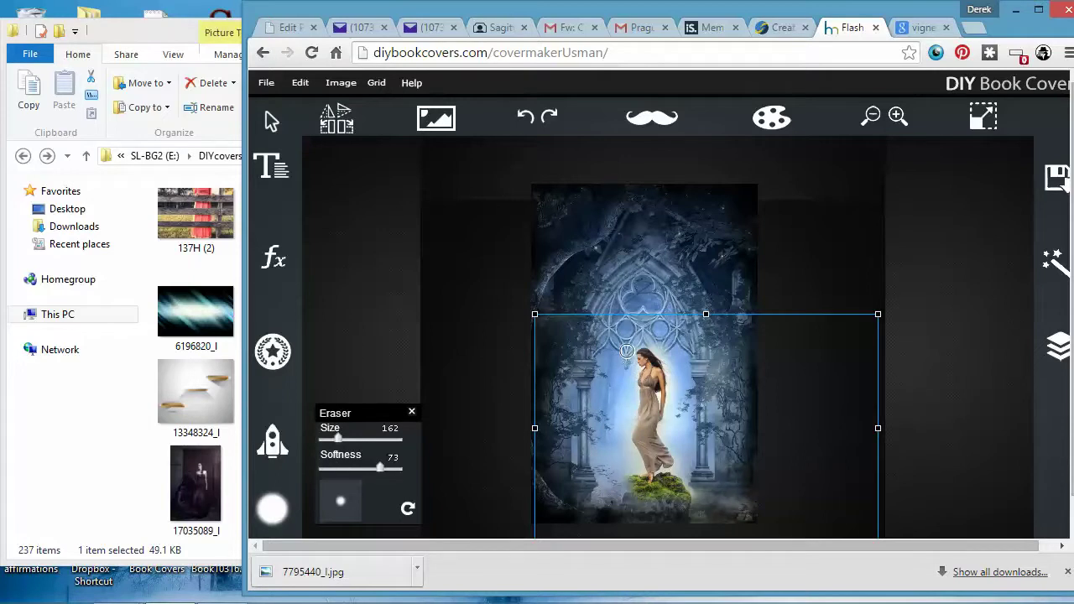
key(Escape)
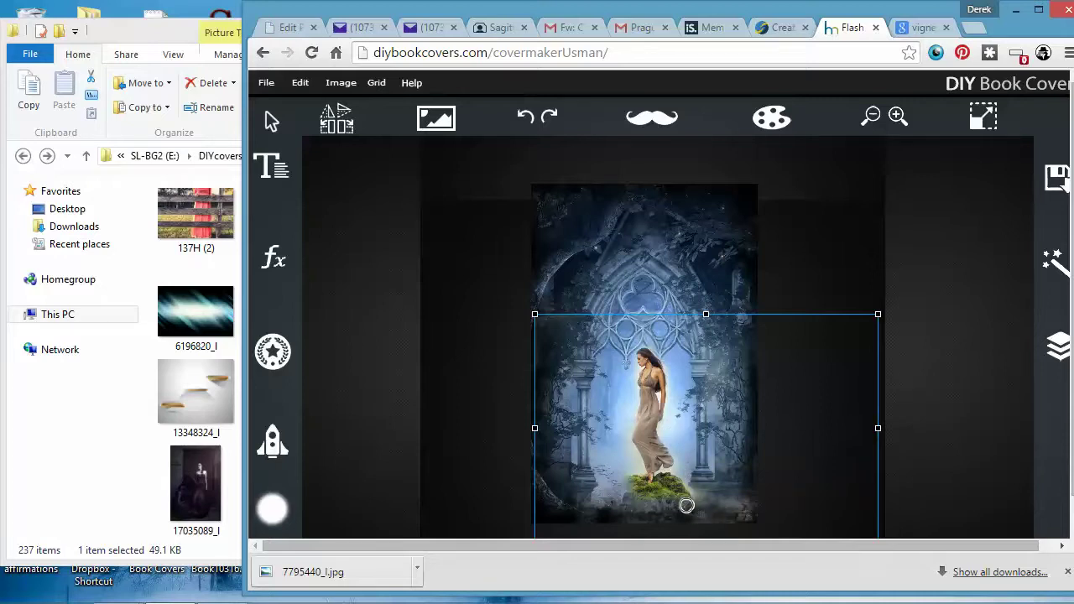
mouse_move(658, 491)
mouse_down()
mouse_move(689, 510)
mouse_move(679, 493)
mouse_move(653, 495)
mouse_move(622, 470)
mouse_move(633, 488)
mouse_move(666, 494)
mouse_move(609, 486)
mouse_move(606, 464)
mouse_move(626, 496)
mouse_up()
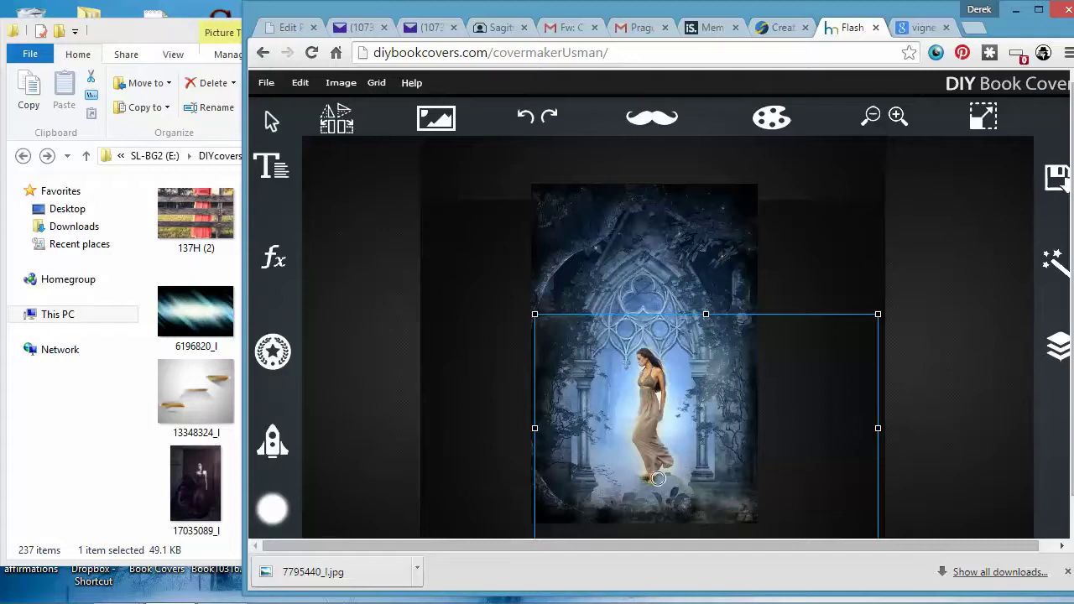
click(804, 250)
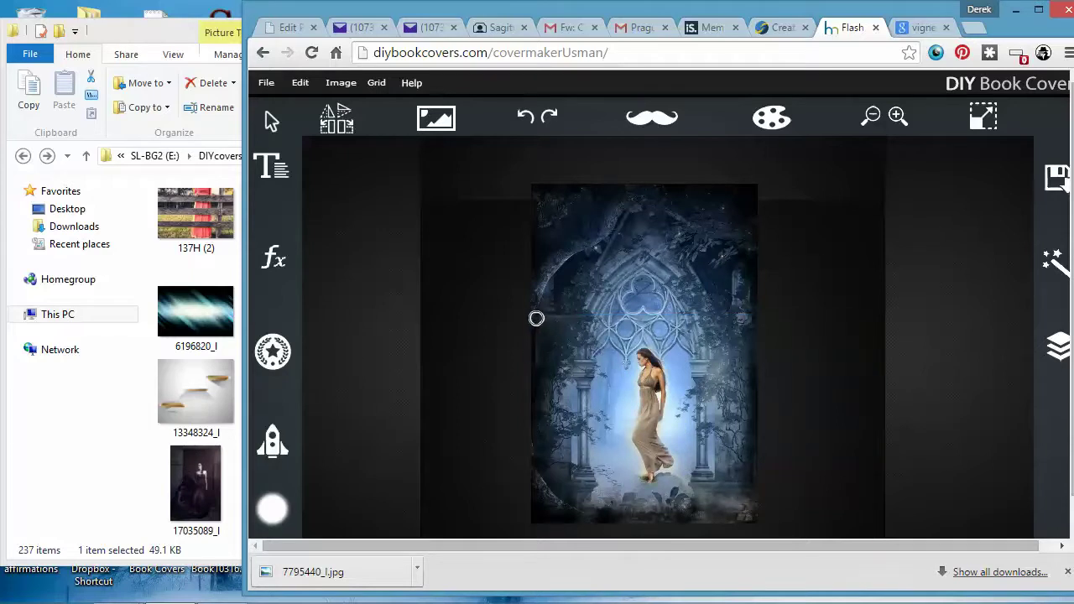
click(1058, 346)
click(1031, 420)
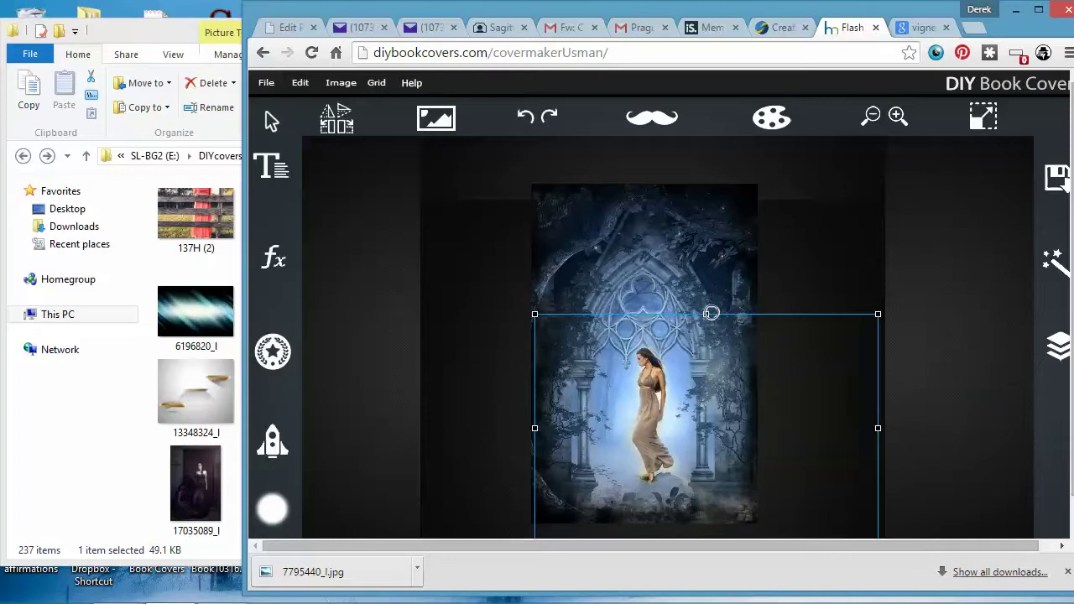
click(799, 279)
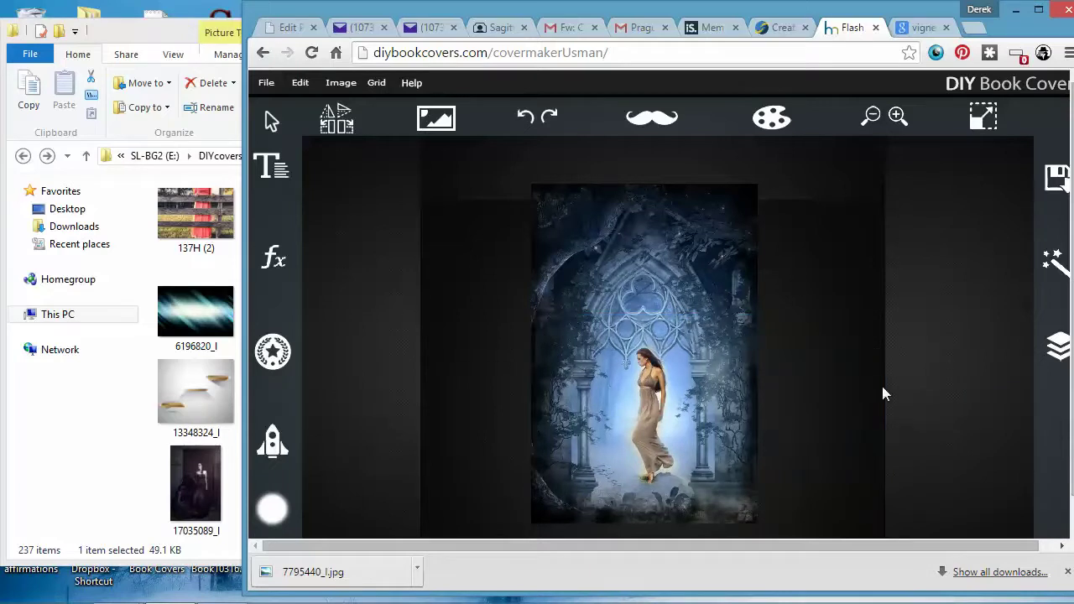
Set the woman photo layer's blend mode to Multiply.
click(1062, 369)
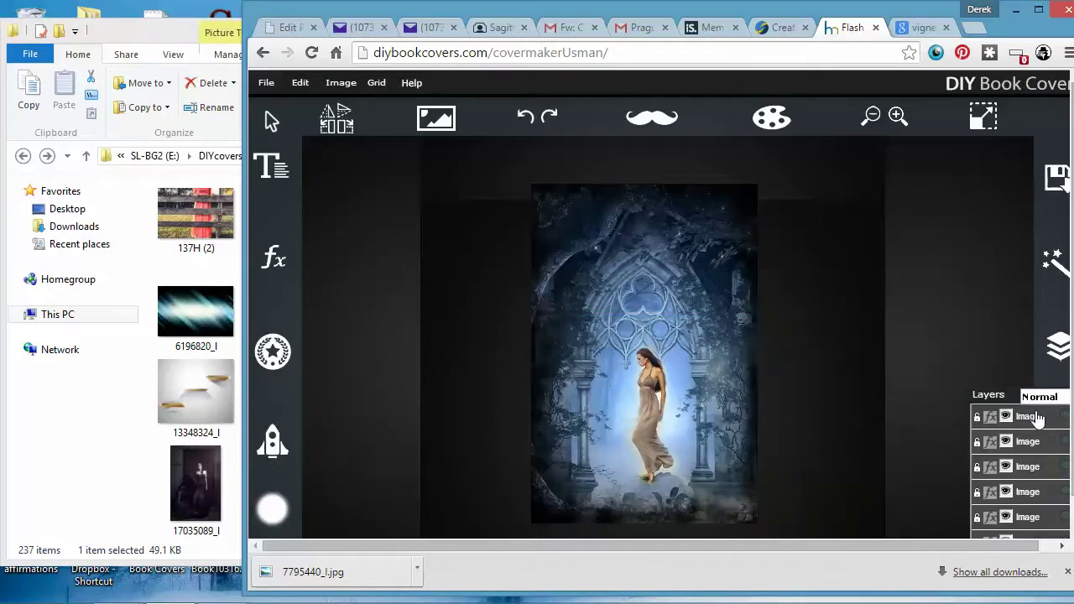
scroll(1013, 433, down, 1)
click(1028, 389)
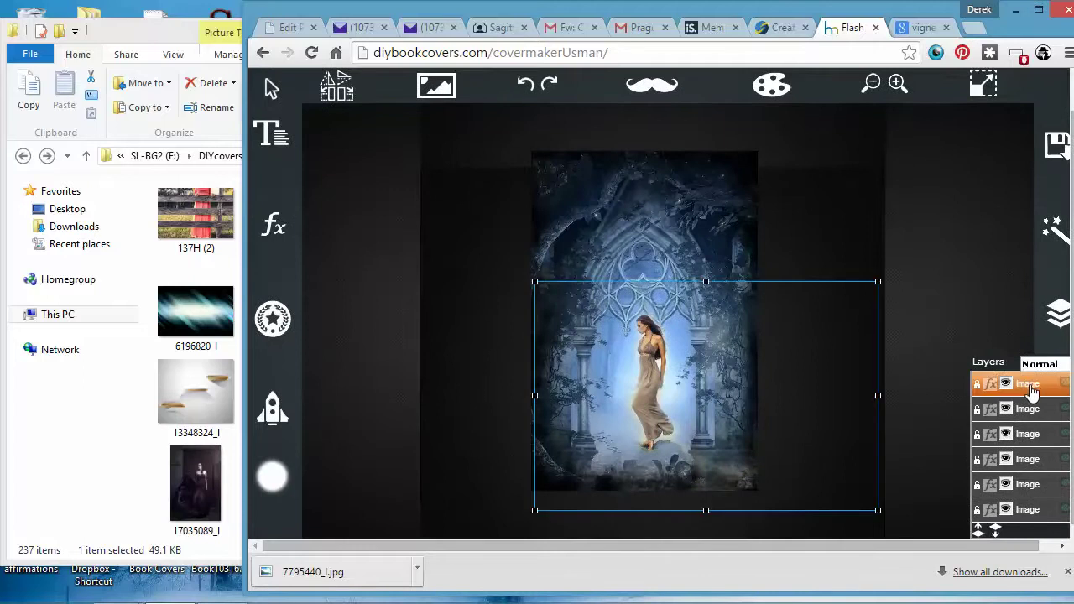
click(1039, 364)
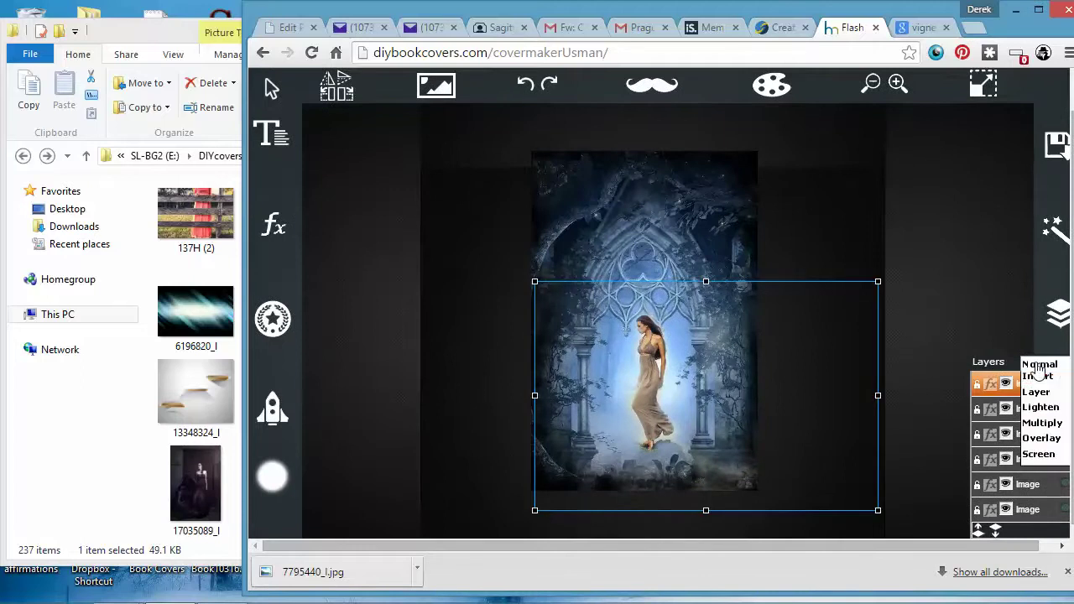
click(1043, 423)
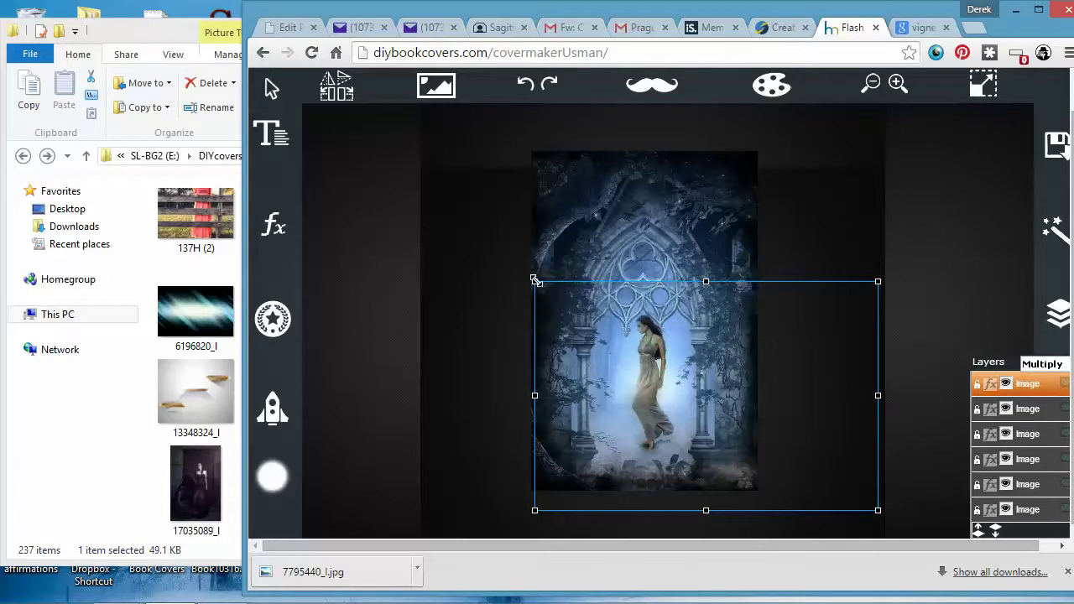
Shrink the woman's photo from its top-left corner and nudge it slightly left and down.
drag(536, 280, 552, 293)
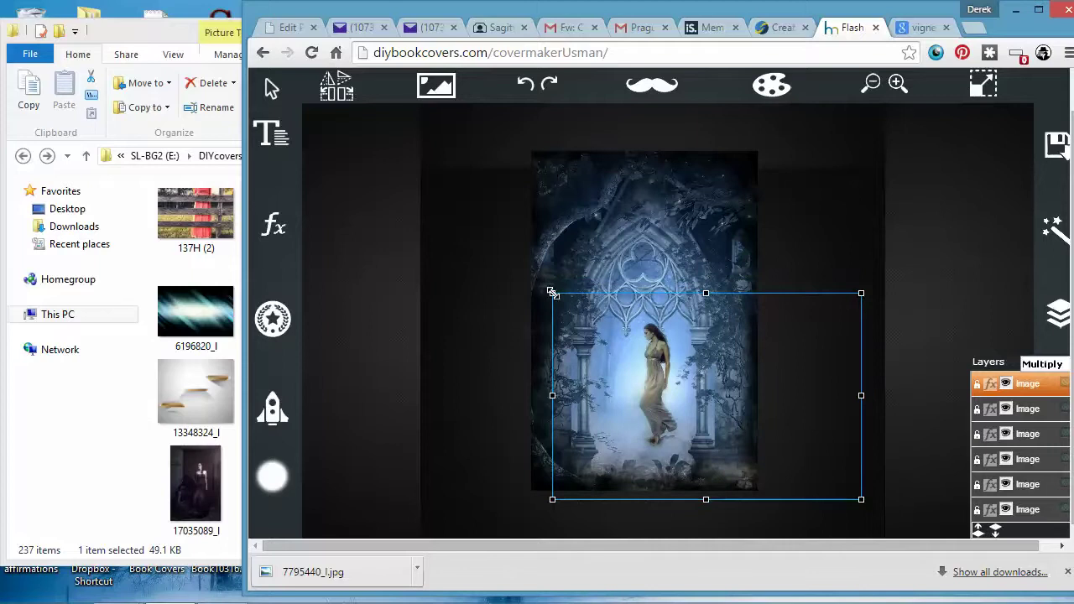
click(785, 245)
click(1059, 323)
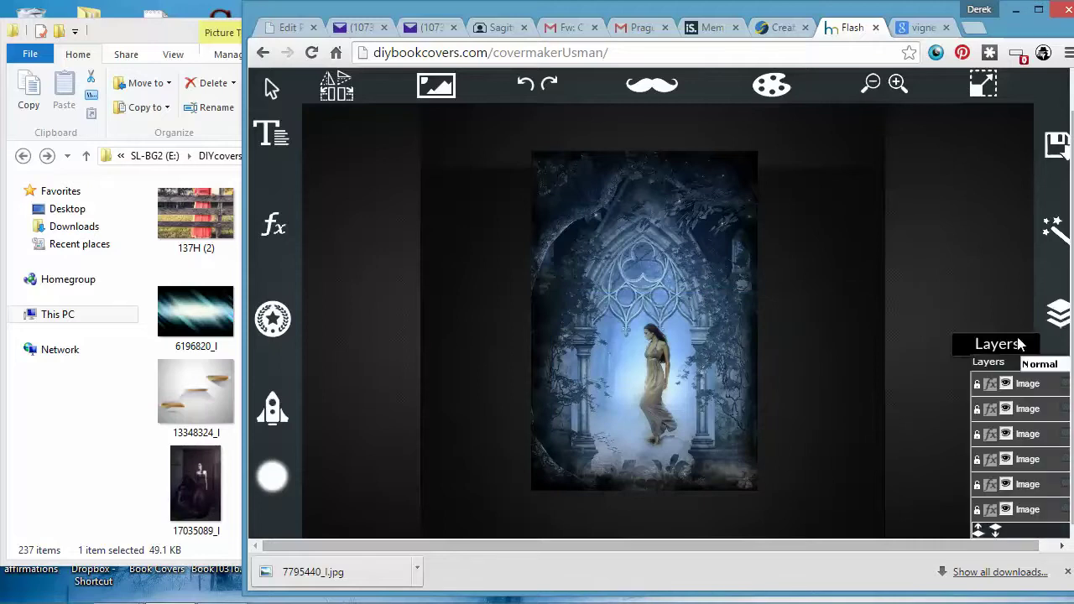
click(1035, 384)
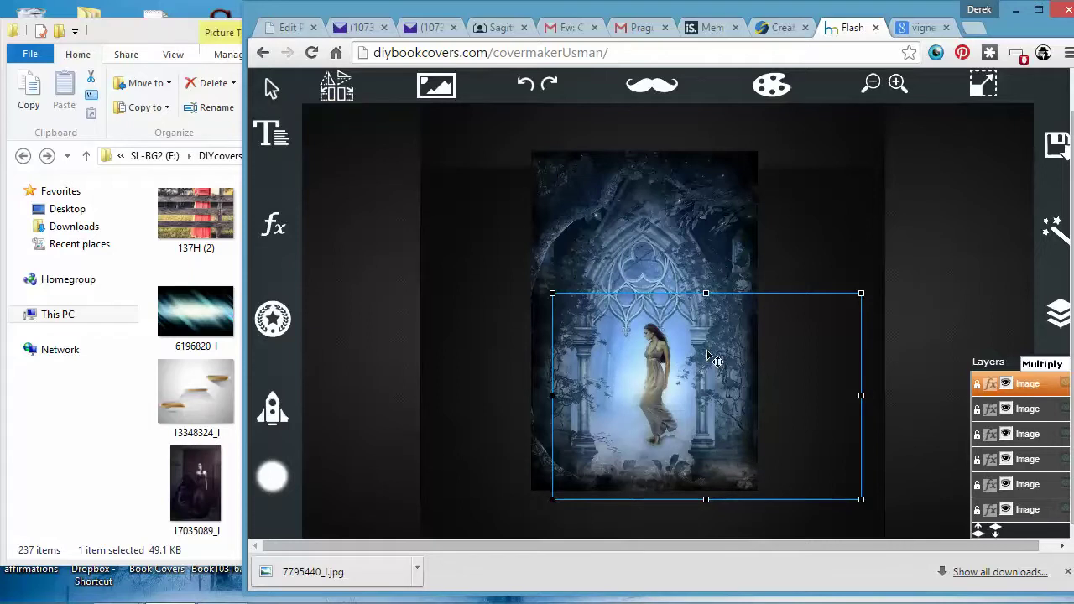
drag(721, 360, 714, 388)
click(783, 294)
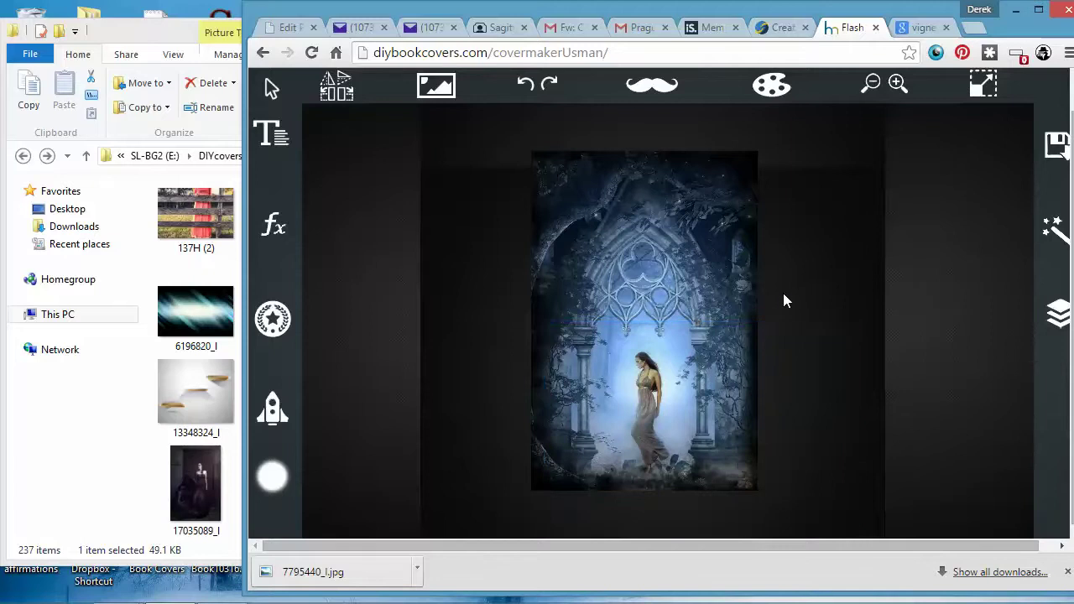
Set the Eraser size to 176 on the woman's photo layer, then return to the selection tool.
click(1059, 315)
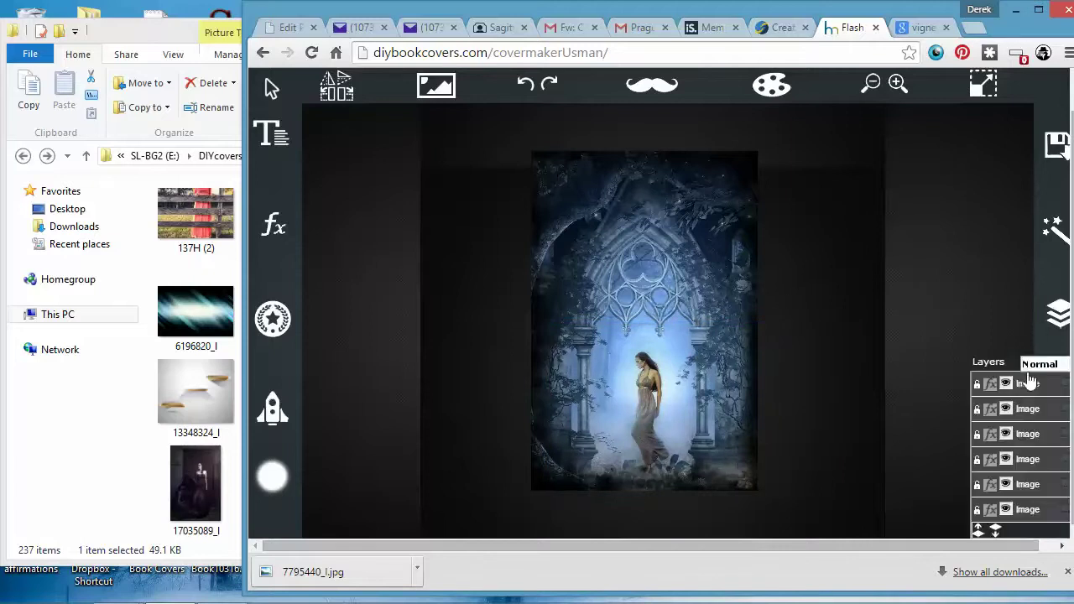
click(1027, 384)
click(274, 472)
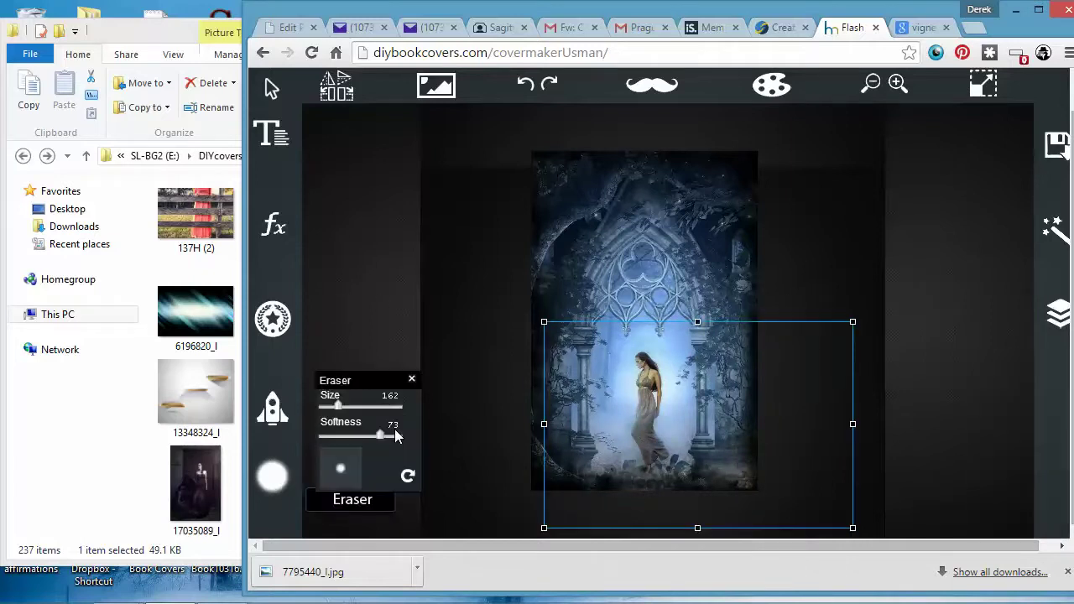
drag(338, 407, 344, 406)
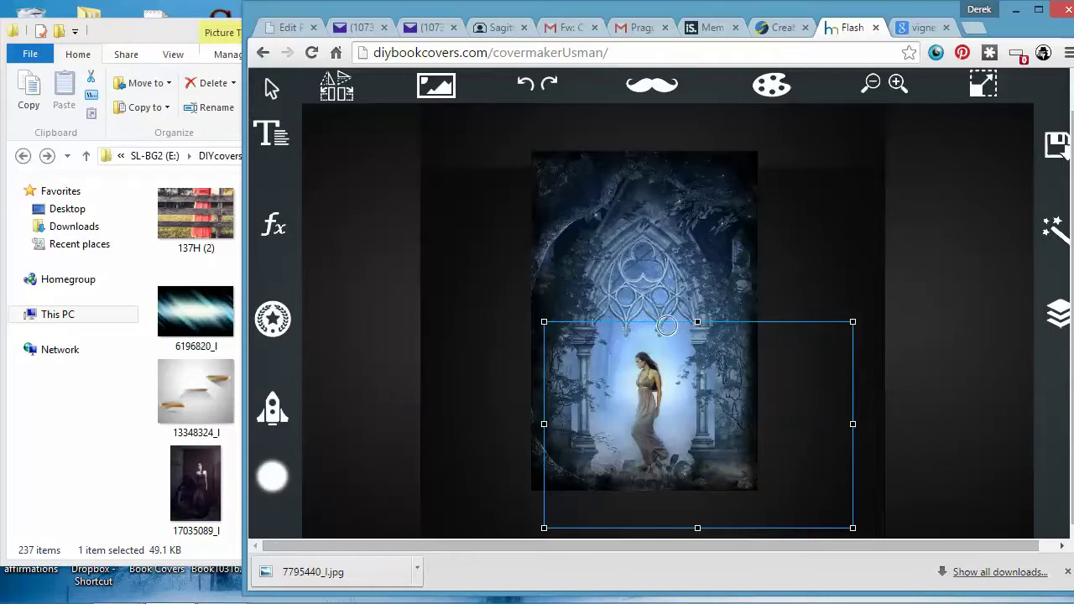
click(271, 90)
click(1059, 315)
click(1045, 366)
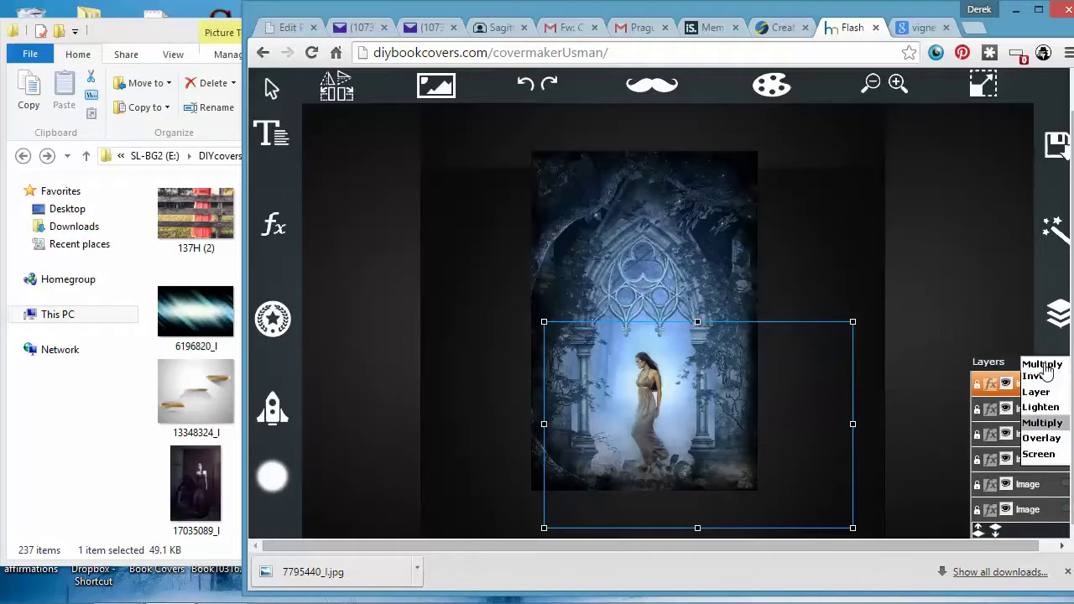
click(1042, 406)
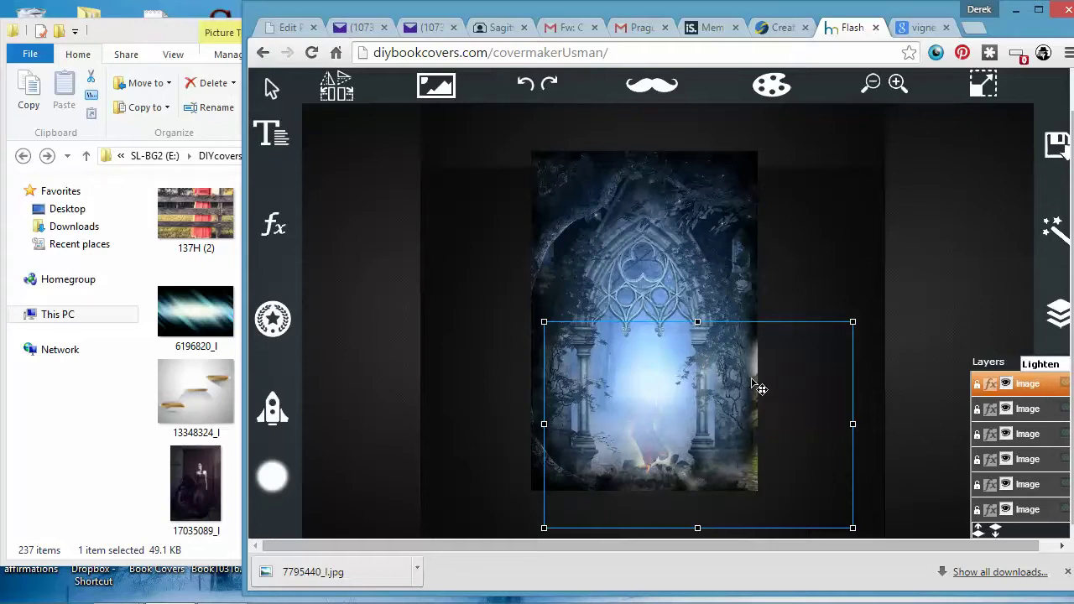
click(1041, 366)
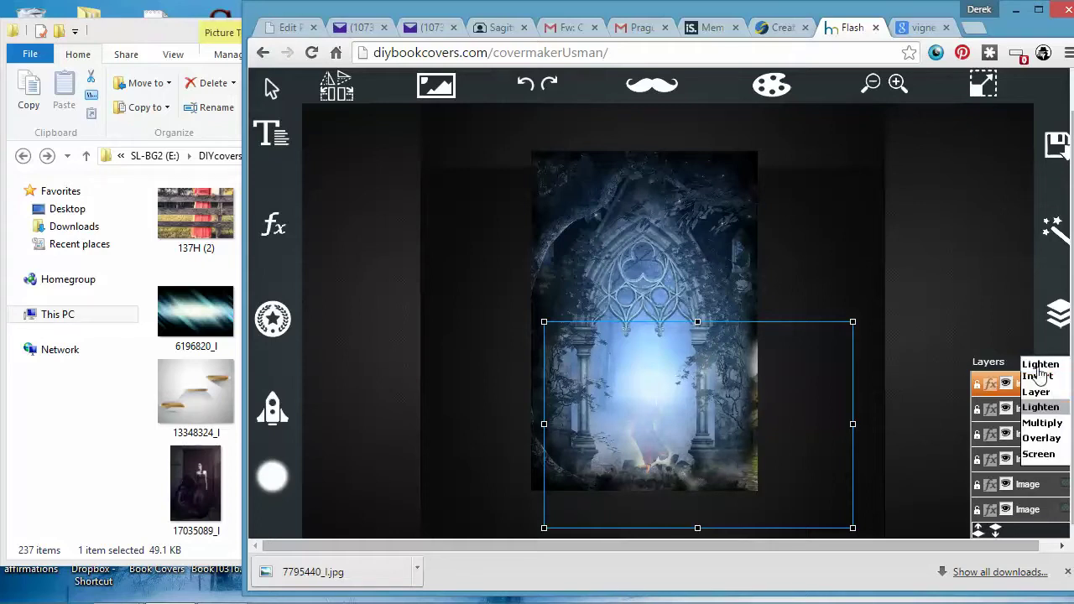
click(1044, 424)
click(1042, 366)
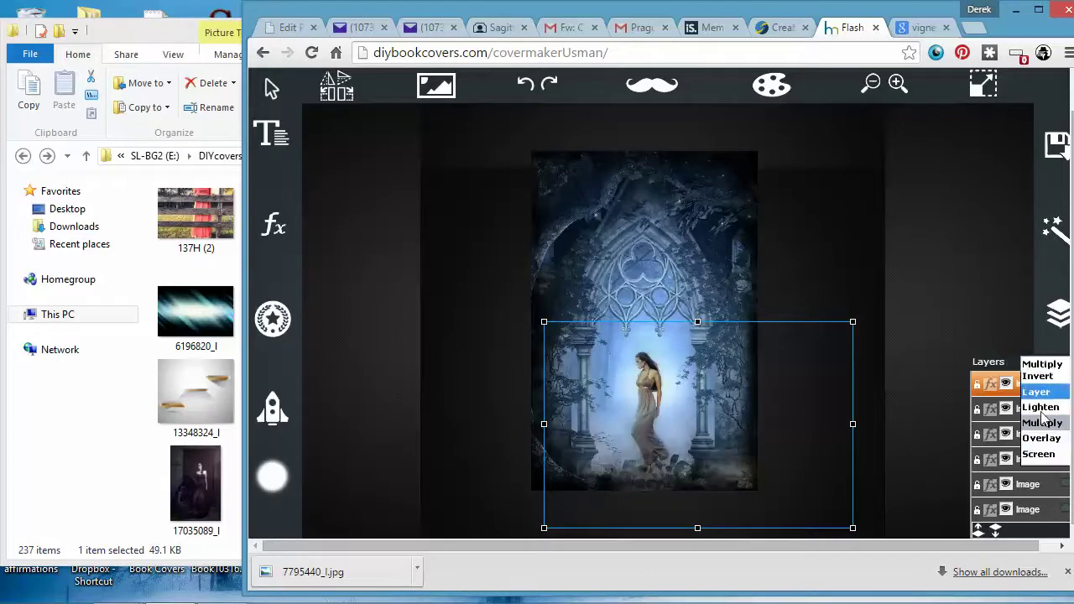
click(1047, 443)
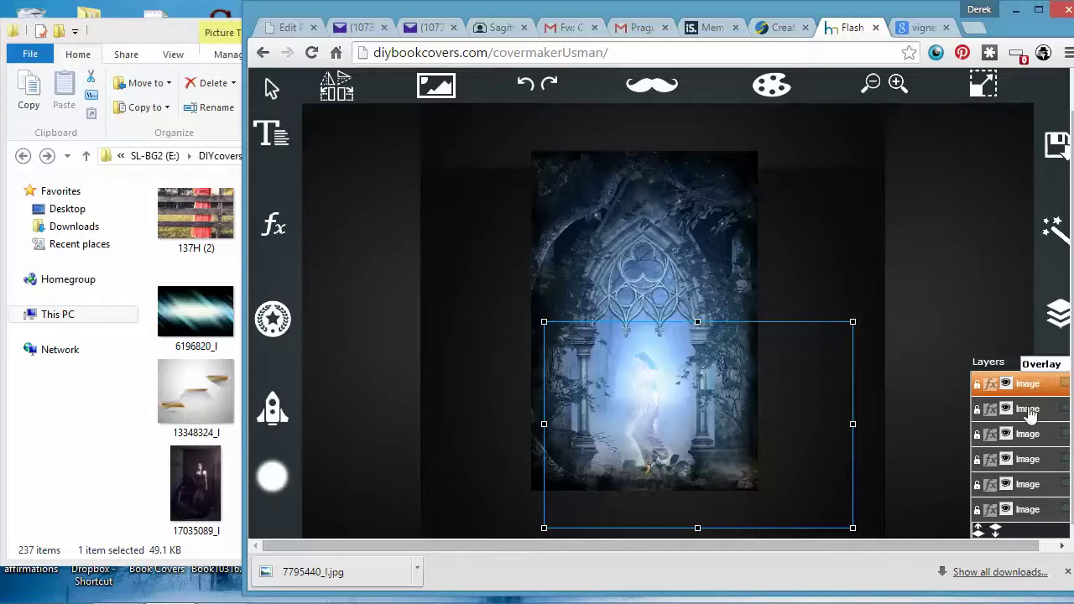
click(1045, 377)
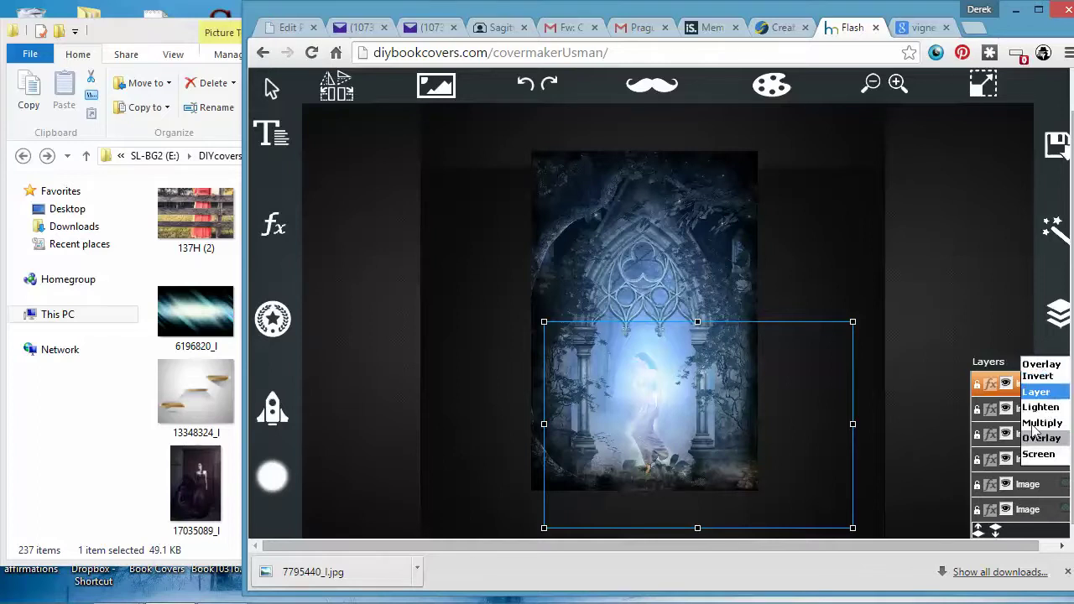
click(1044, 423)
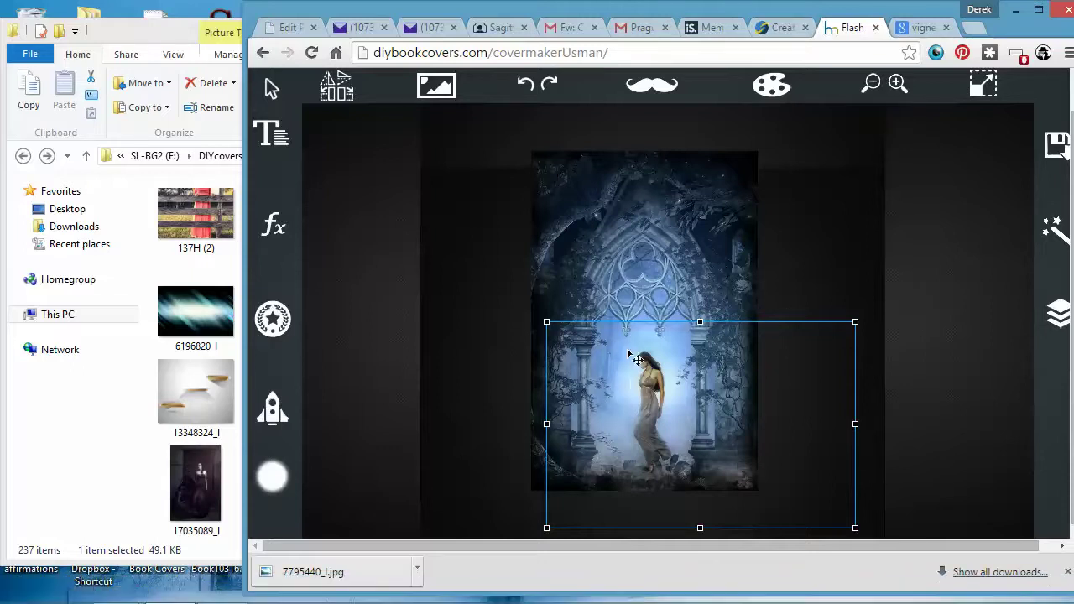
Save the cover as a PROJECT from the Save As options.
click(1056, 150)
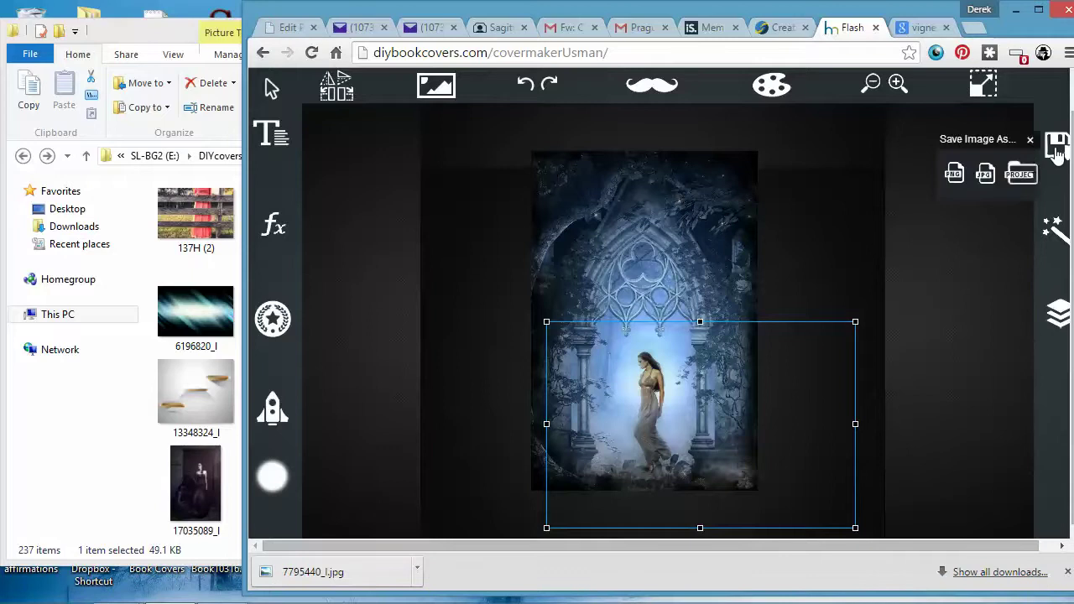
click(1022, 183)
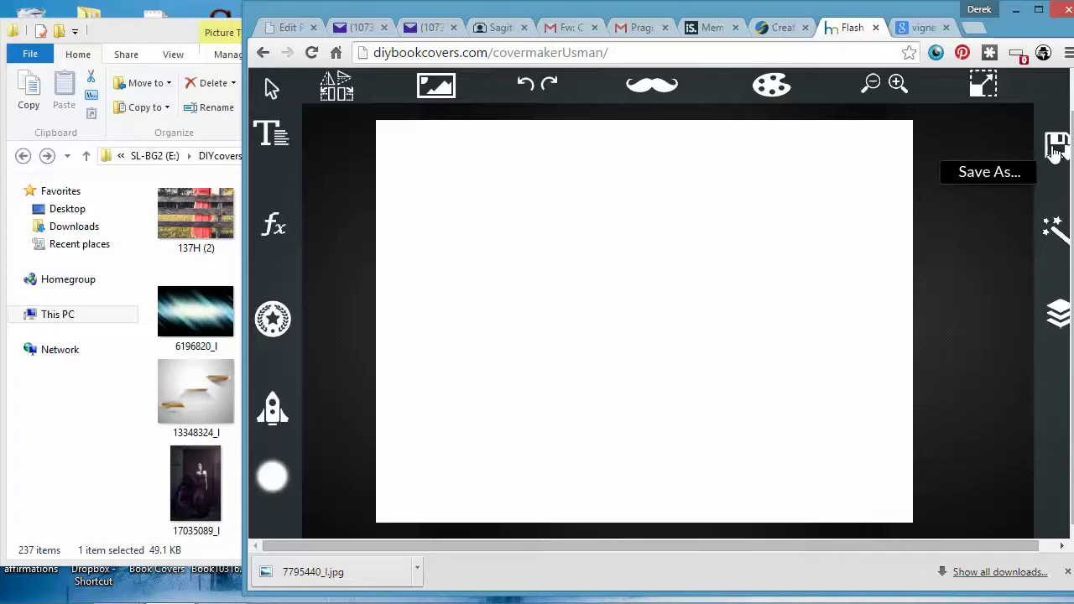
Browse the newsamples folder for an image to import, then cancel the Open dialog.
click(434, 89)
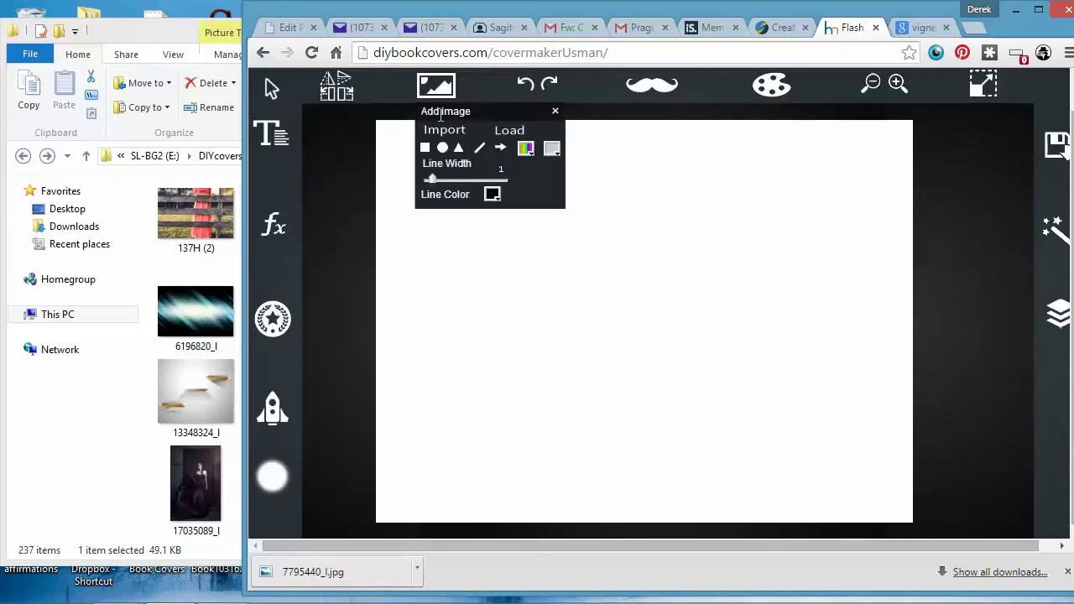
click(444, 138)
click(629, 243)
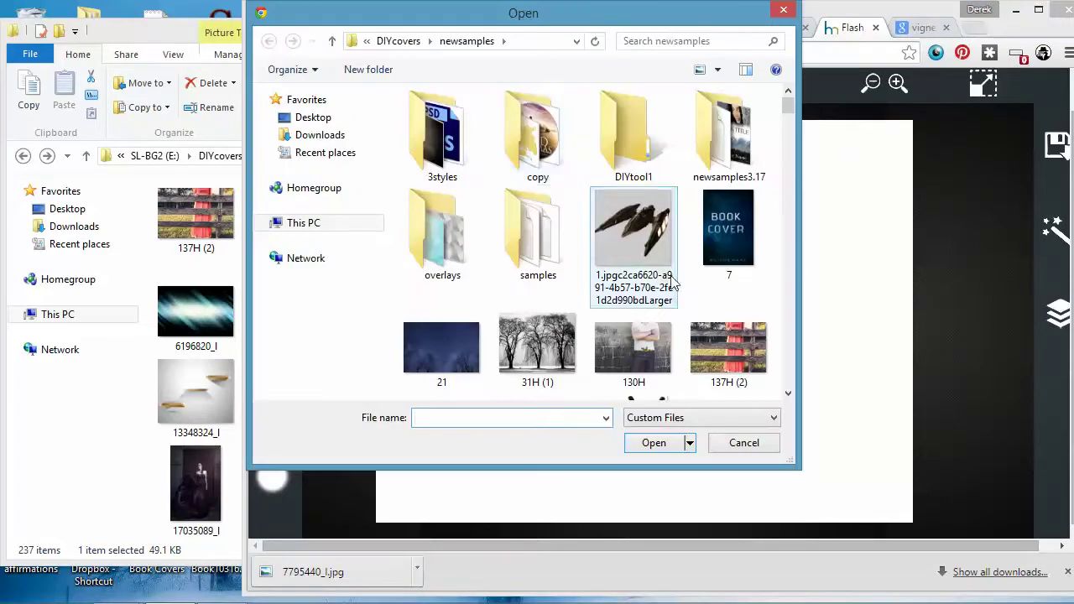
scroll(680, 281, down, 5)
scroll(680, 282, down, 15)
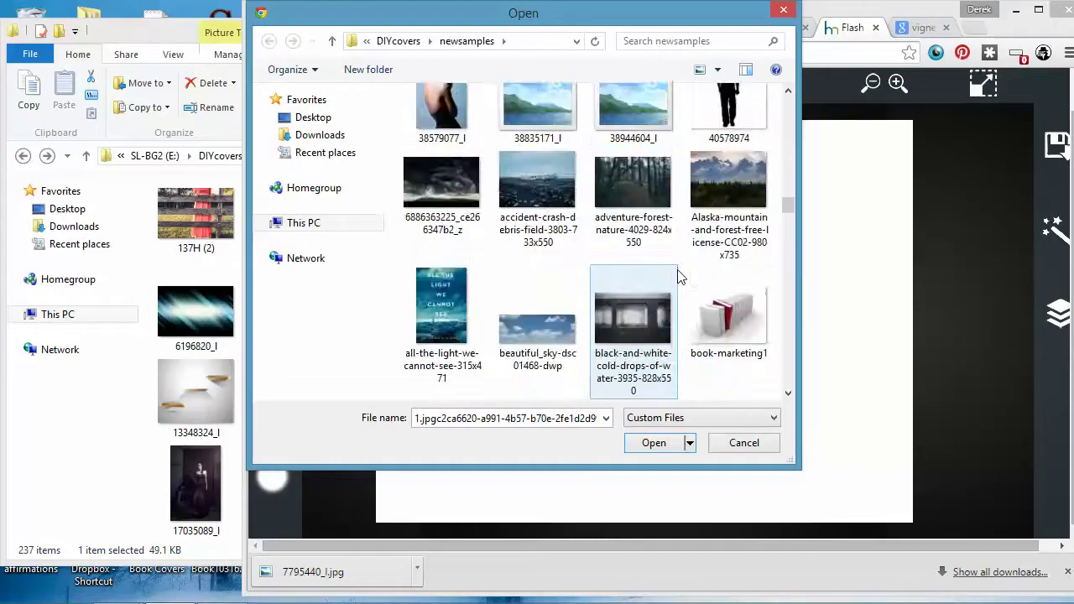
scroll(676, 280, down, 15)
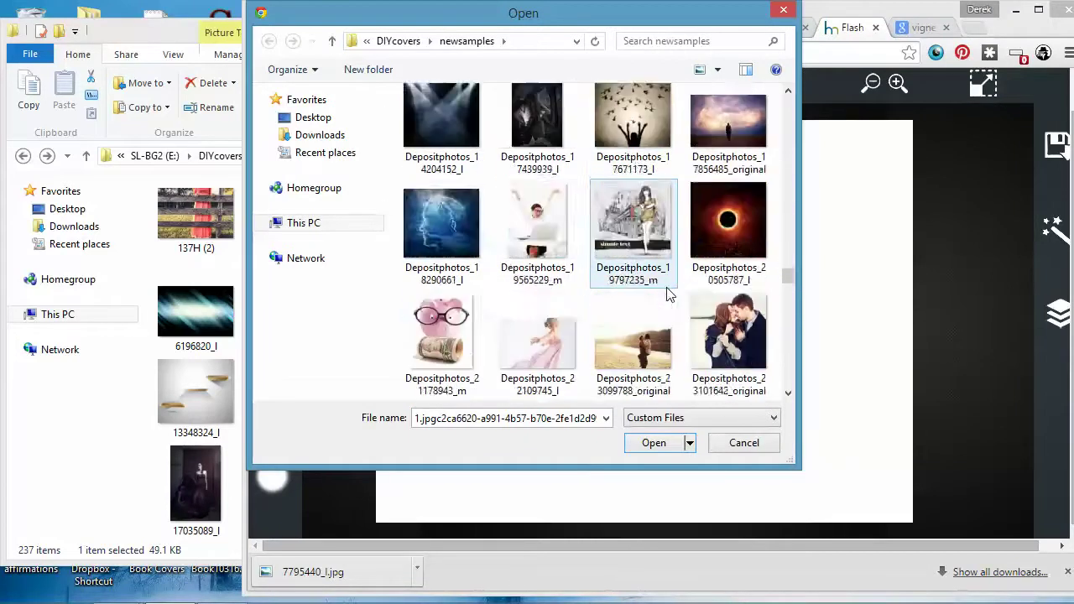
scroll(668, 289, up, 15)
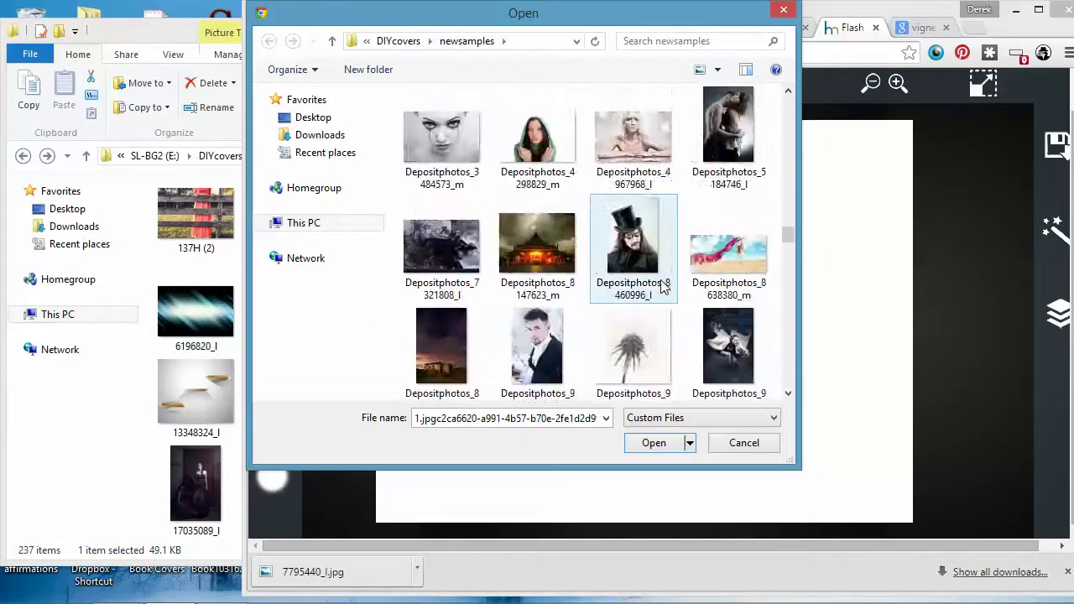
scroll(662, 283, up, 10)
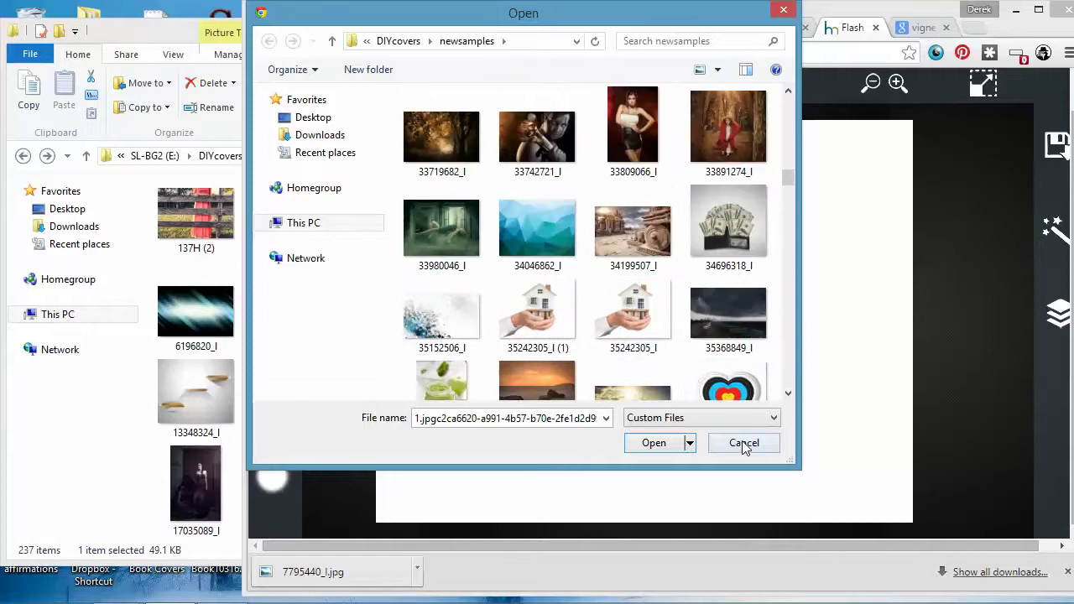
click(744, 444)
mouse_move(798, 587)
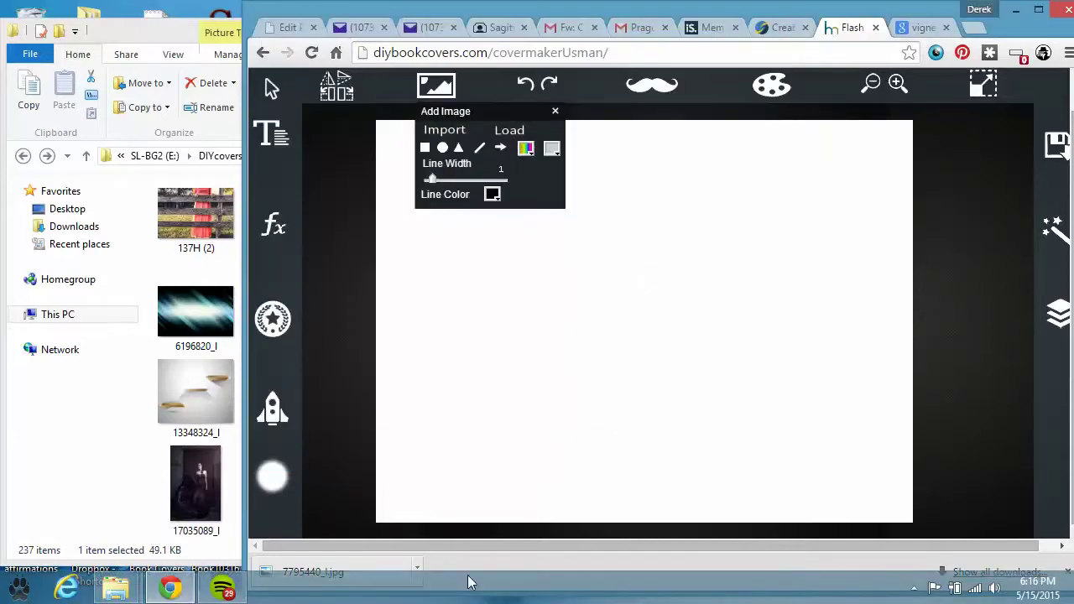